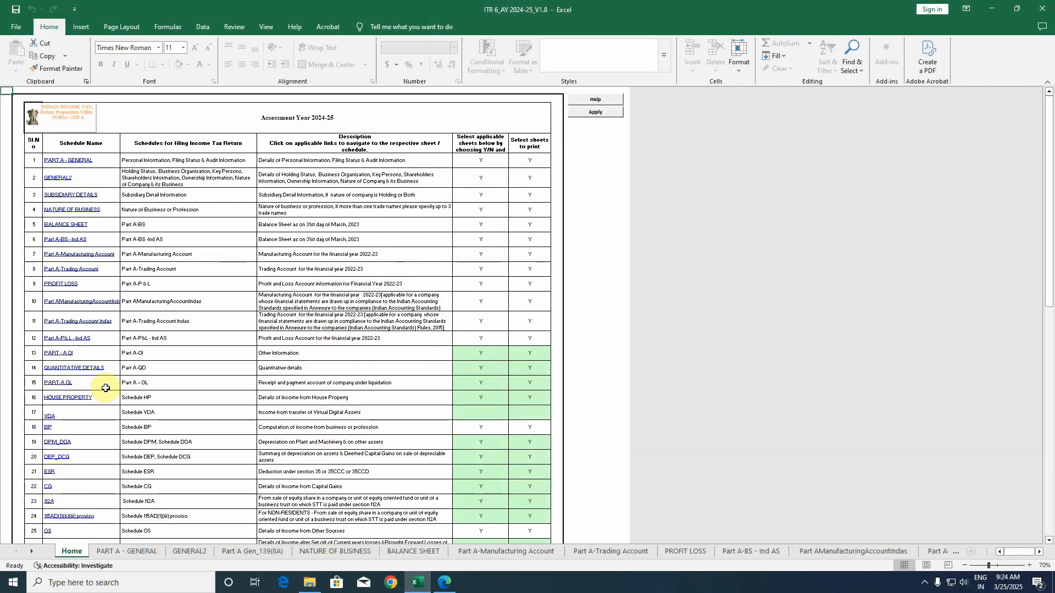
# Open the PART A - GENERAL sheet and review the personal information and filing status sections
pyautogui.click(114, 555)
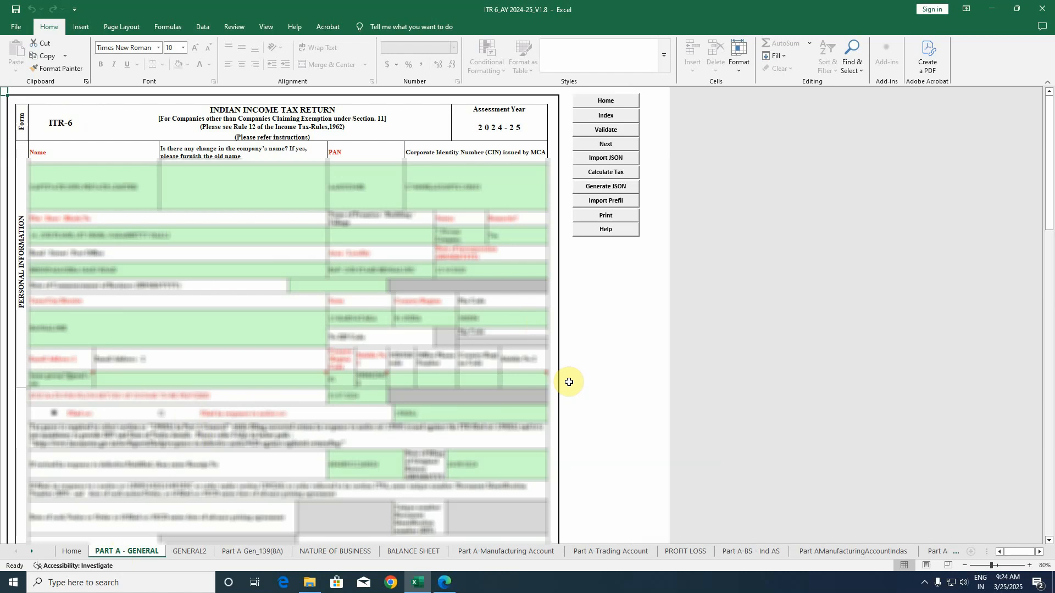
pyautogui.scroll(-5, 569, 382)
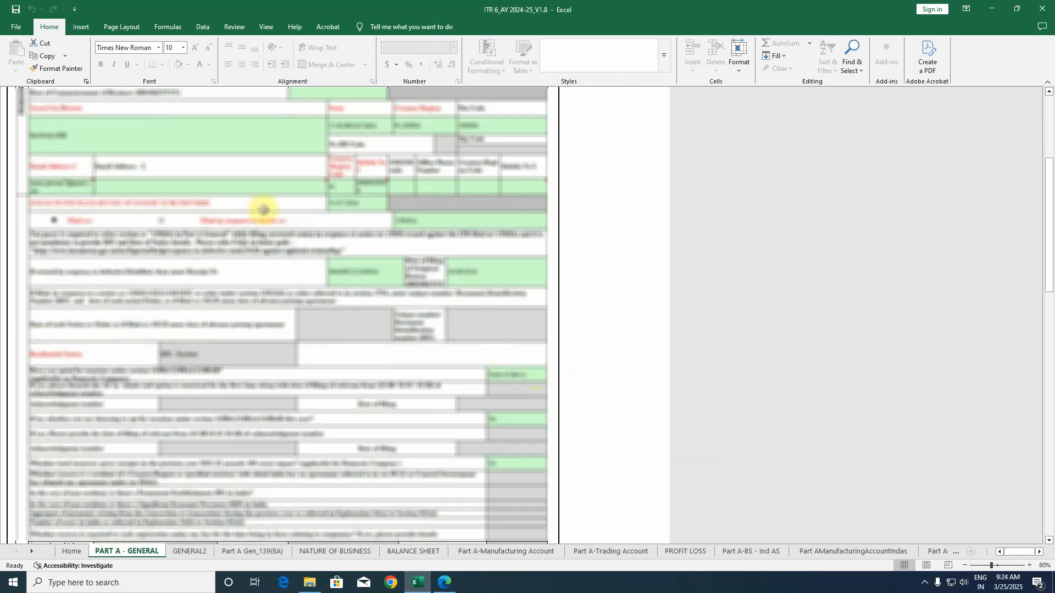
pyautogui.scroll(-3, 220, 187)
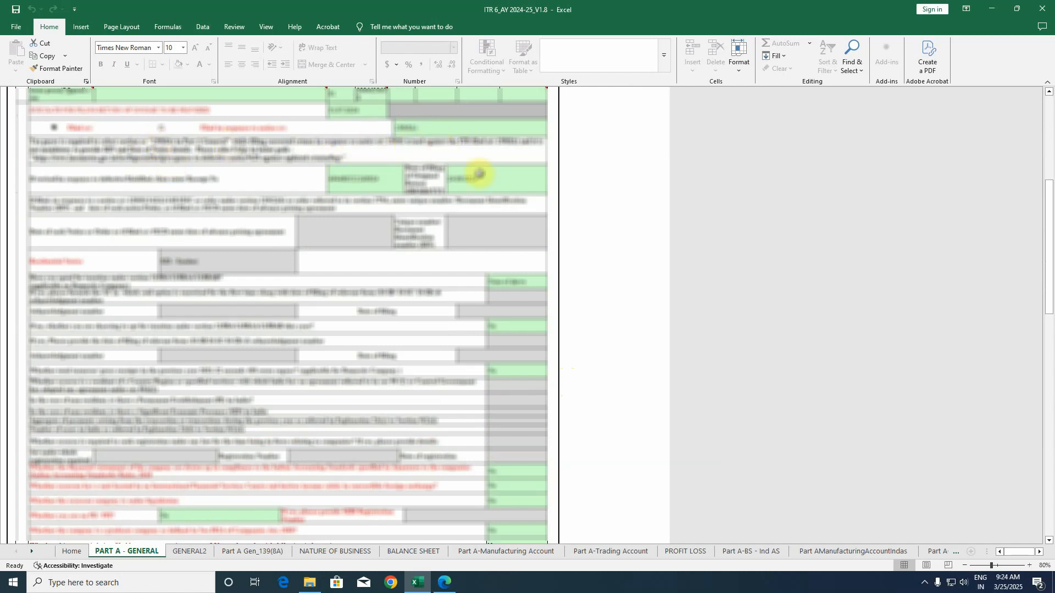
pyautogui.click(924, 583)
pyautogui.click(766, 359)
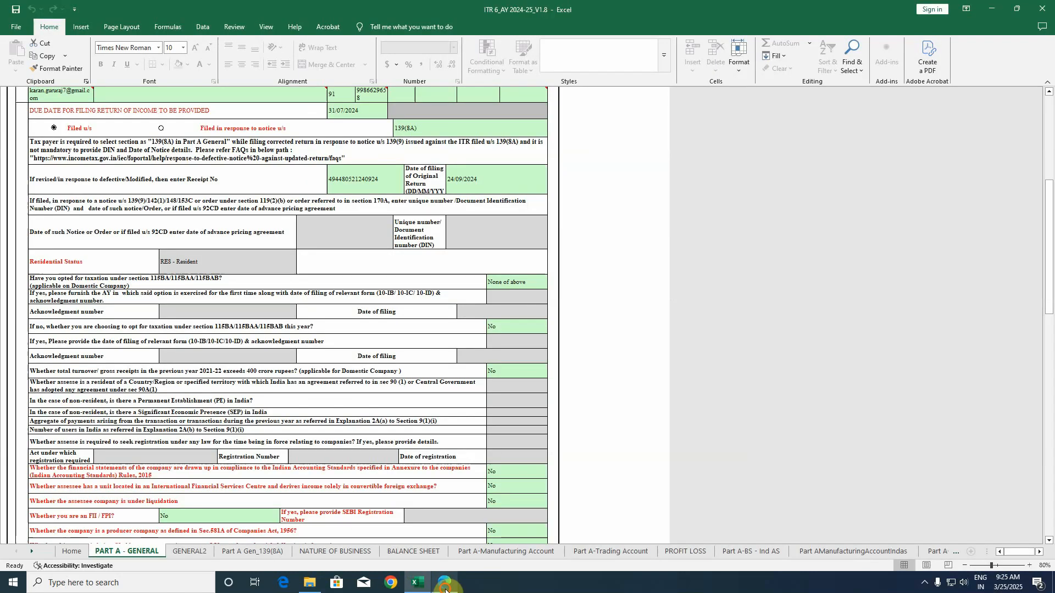
# Switch to the financial statement PDF in Edge and draw a tick mark beside the Independent Auditors' Report heading on page 1
pyautogui.click(445, 583)
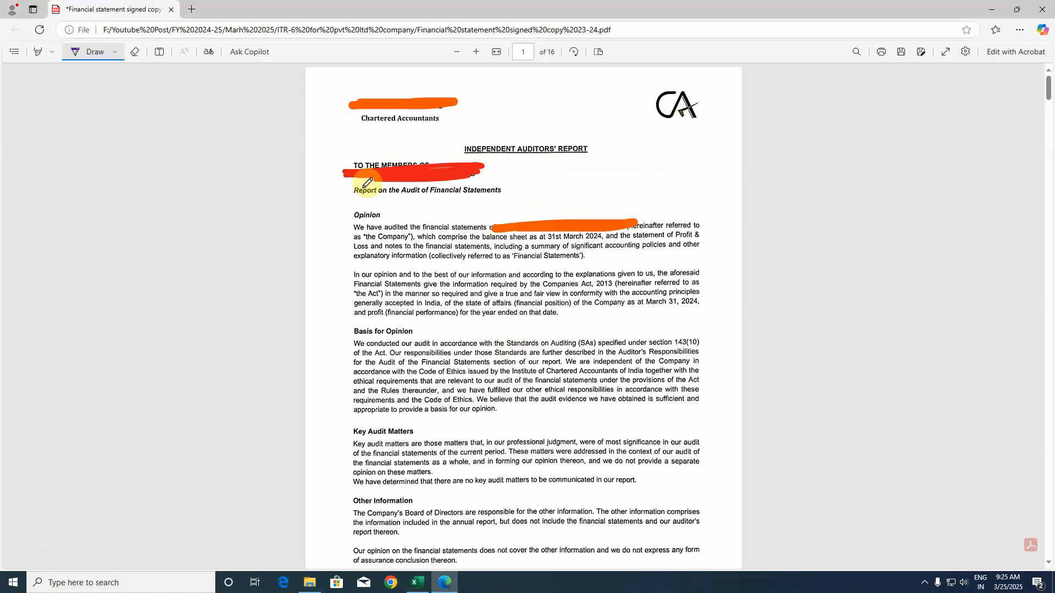
pyautogui.moveTo(318, 113); pyautogui.dragTo(371, 138)
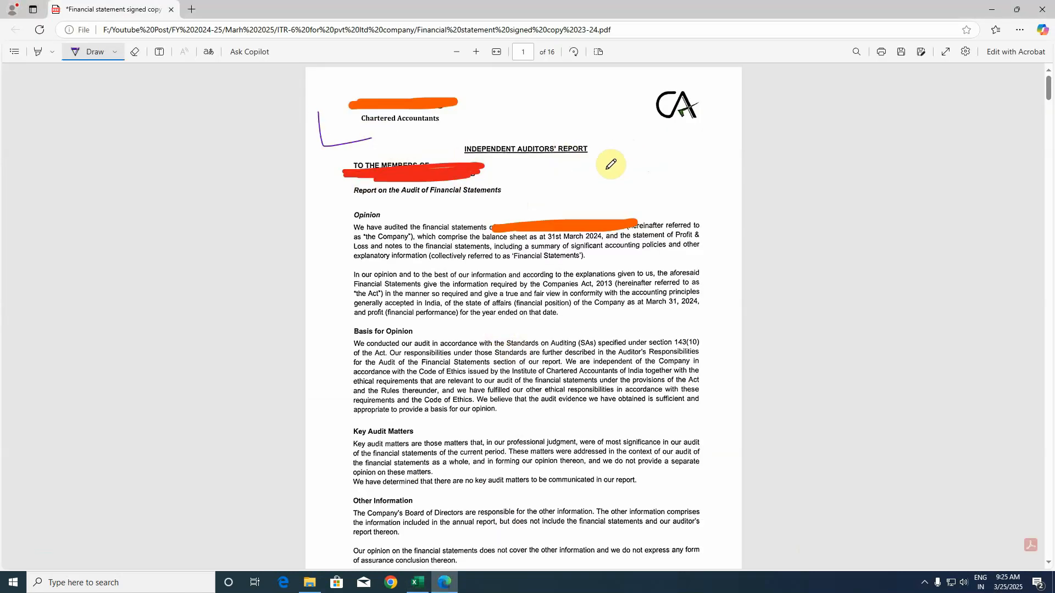
pyautogui.scroll(-8, 641, 307)
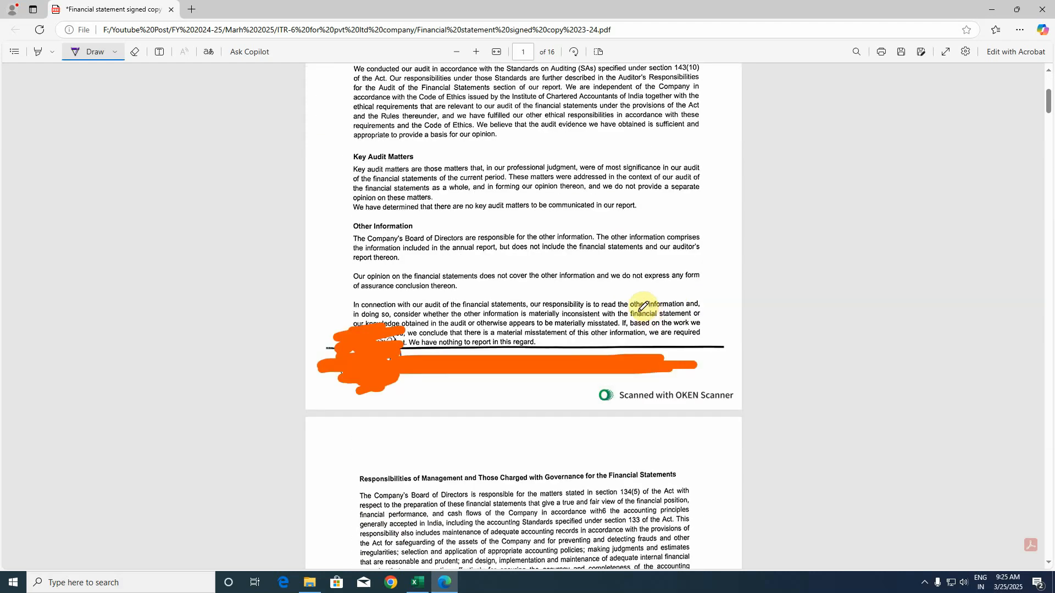
pyautogui.scroll(3, 641, 305)
pyautogui.scroll(5, 641, 305)
pyautogui.scroll(-10, 548, 330)
pyautogui.scroll(-15, 550, 331)
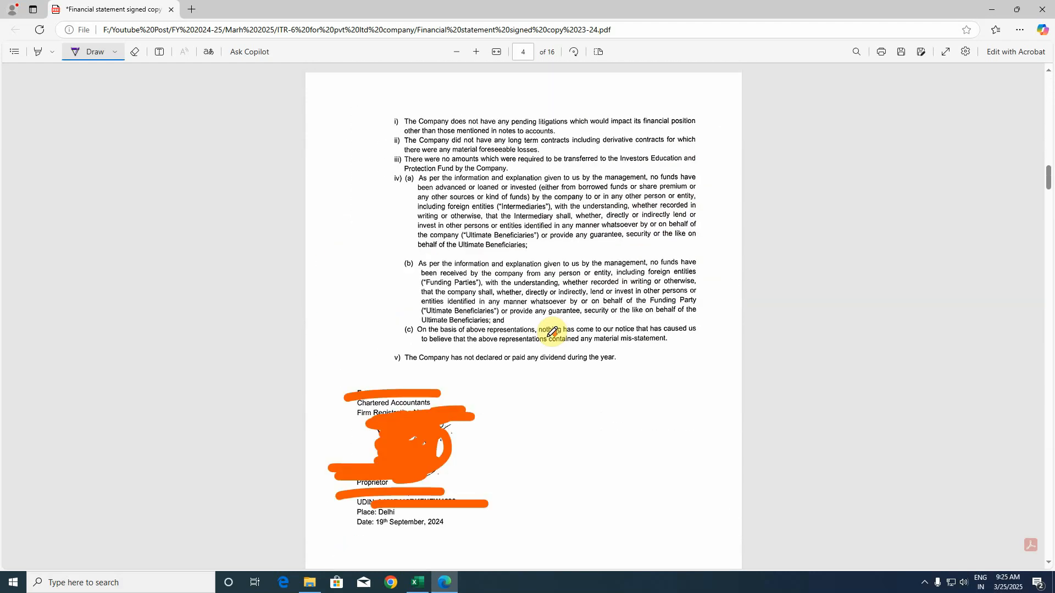
# Draw tick marks beside the heading of the balance sheet on page 5 and on the statement page after it
pyautogui.moveTo(347, 113); pyautogui.dragTo(459, 79)
pyautogui.scroll(-5, 509, 312)
pyautogui.scroll(-6, 509, 311)
pyautogui.moveTo(360, 120); pyautogui.dragTo(517, 101)
pyautogui.scroll(-9, 471, 285)
pyautogui.scroll(-3, 536, 286)
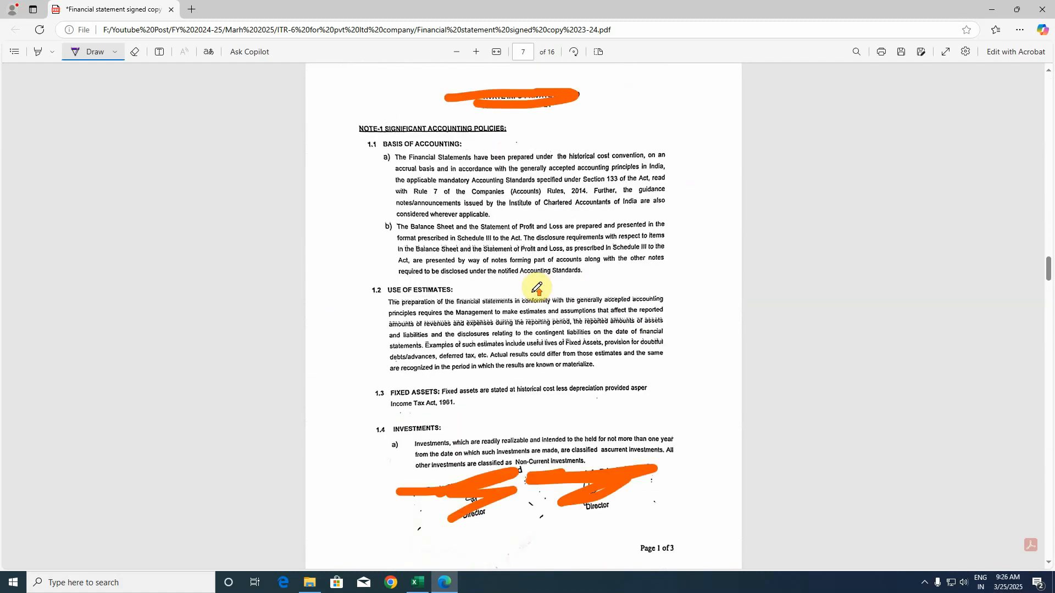
# Draw tick marks beside the Note-1 Significant Accounting Policies heading on page 7 and on a notes page after the policies
pyautogui.scroll(4, 537, 287)
pyautogui.moveTo(629, 250); pyautogui.dragTo(682, 259)
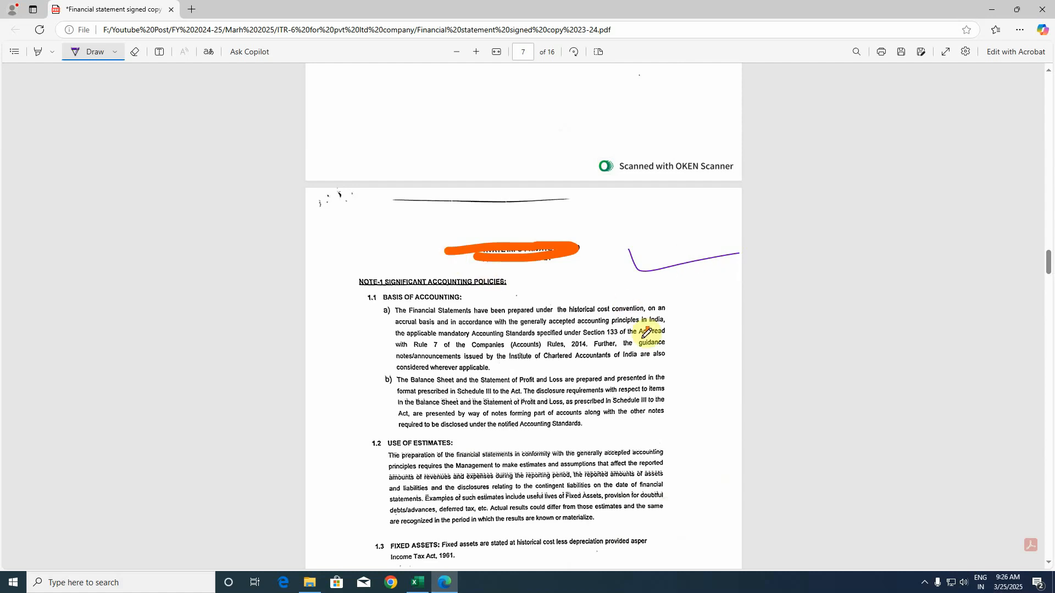
pyautogui.scroll(-10, 636, 332)
pyautogui.scroll(-20, 631, 400)
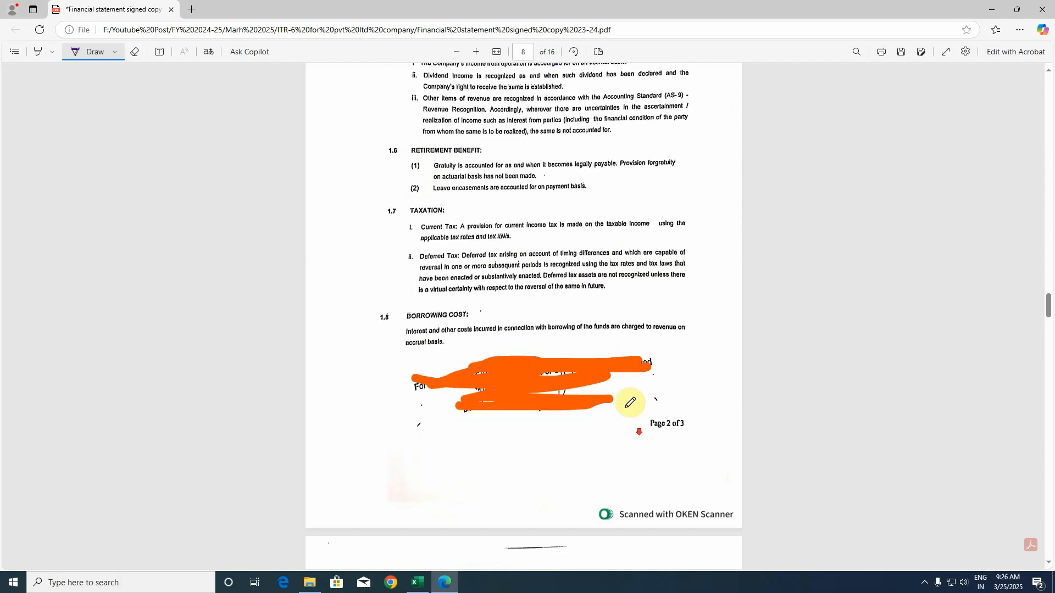
pyautogui.scroll(-5, 613, 394)
pyautogui.scroll(4, 614, 394)
pyautogui.moveTo(350, 199); pyautogui.dragTo(490, 193)
# Return to the balance sheet on page 5 and draw a large curved line along the right side of its table
pyautogui.moveTo(1048, 354); pyautogui.dragTo(1048, 85)
pyautogui.scroll(-4, 626, 213)
pyautogui.scroll(4, 626, 220)
pyautogui.scroll(-20, 628, 226)
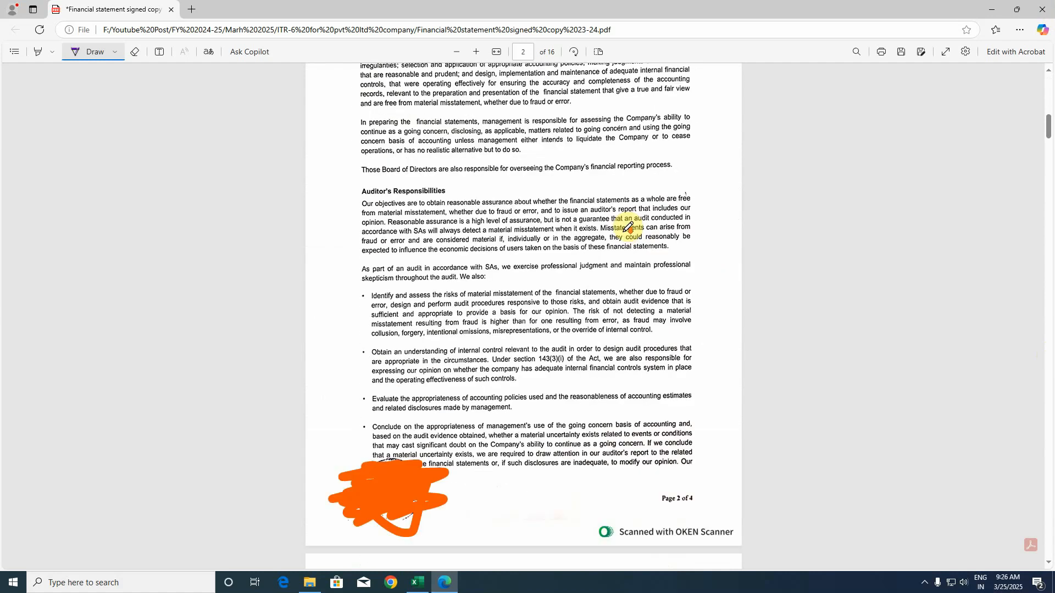
pyautogui.scroll(-12, 628, 230)
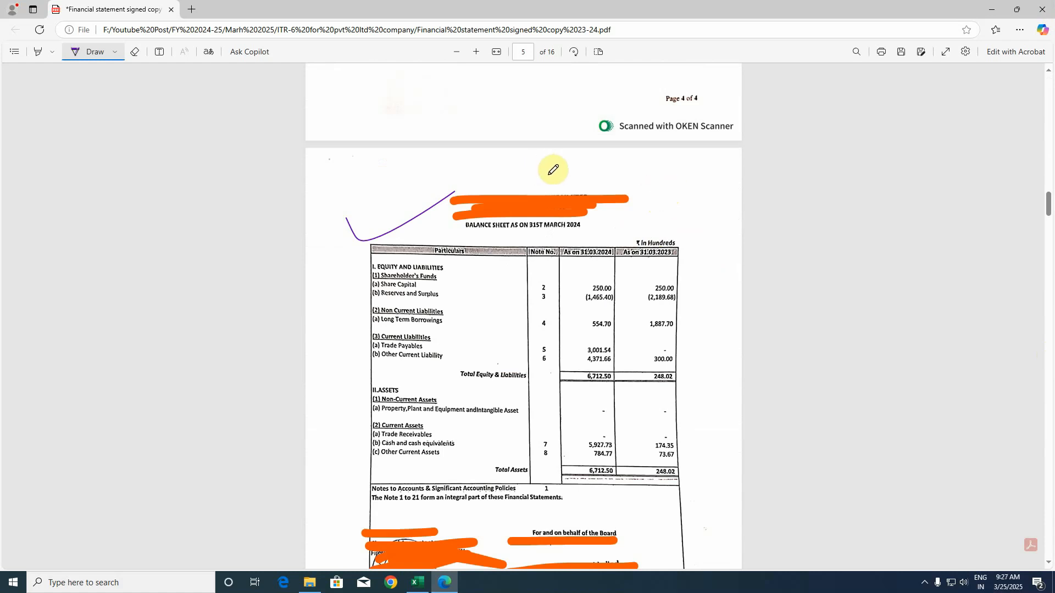
pyautogui.moveTo(636, 193); pyautogui.dragTo(726, 474)
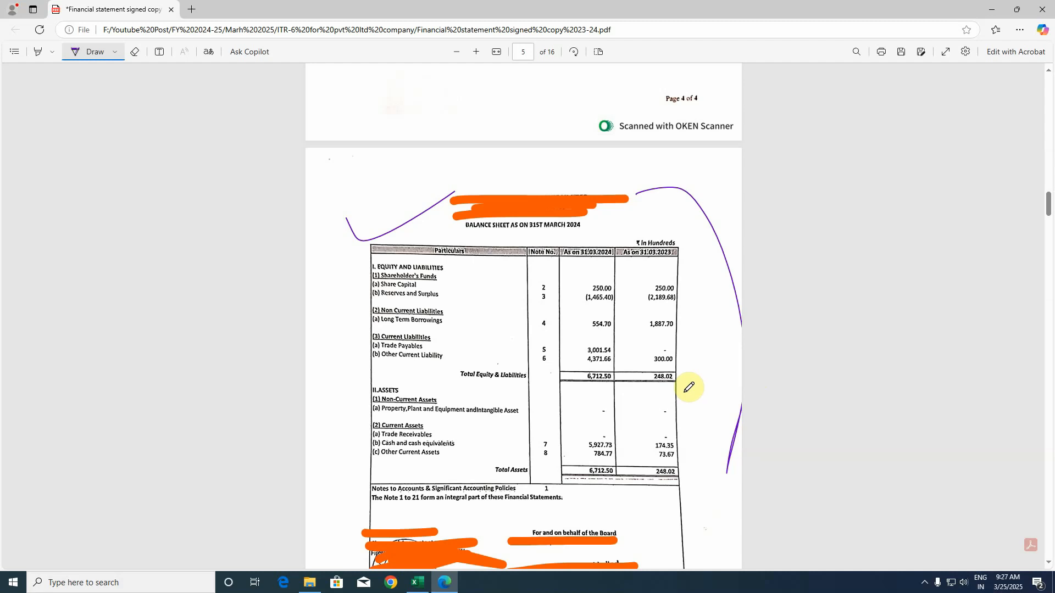
# Switch back to the ITR 6 workbook in Excel and check the financial services unit, liquidation, FII/FPI, producer company and representative assessee answers
pyautogui.click(417, 583)
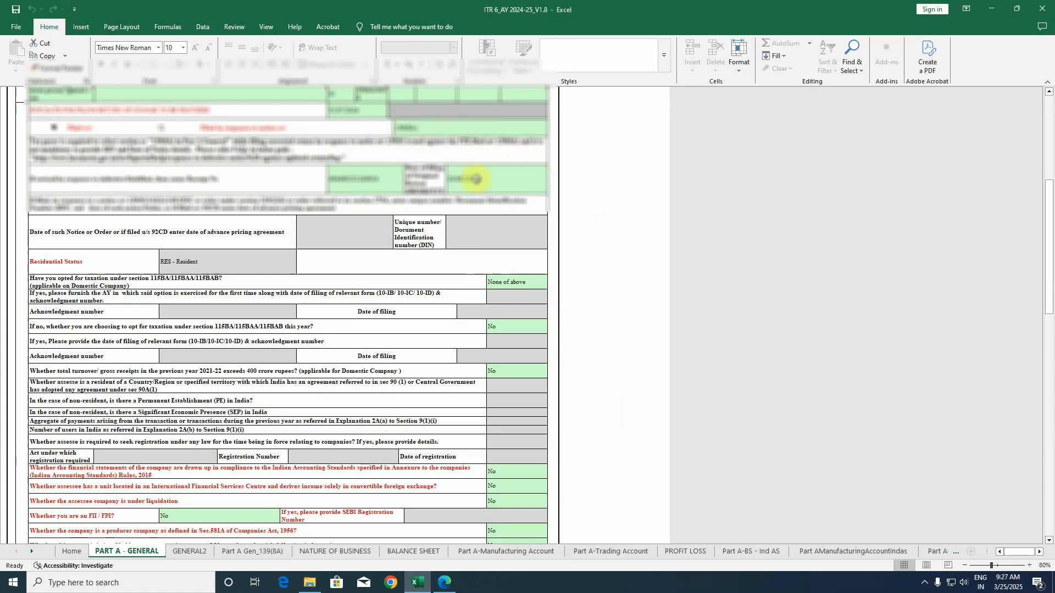
pyautogui.scroll(-3, 437, 261)
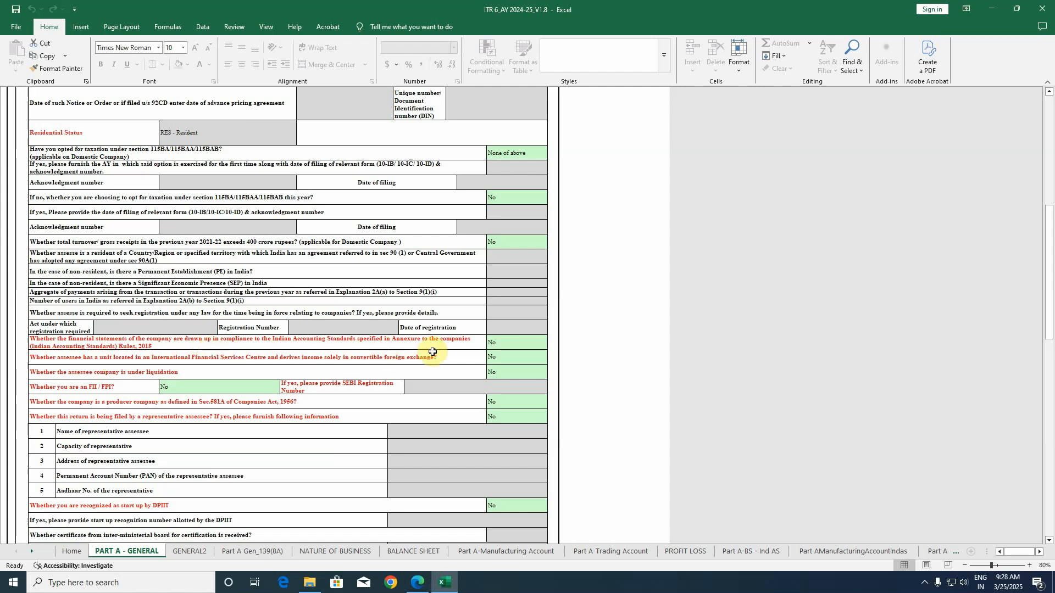
pyautogui.click(504, 358)
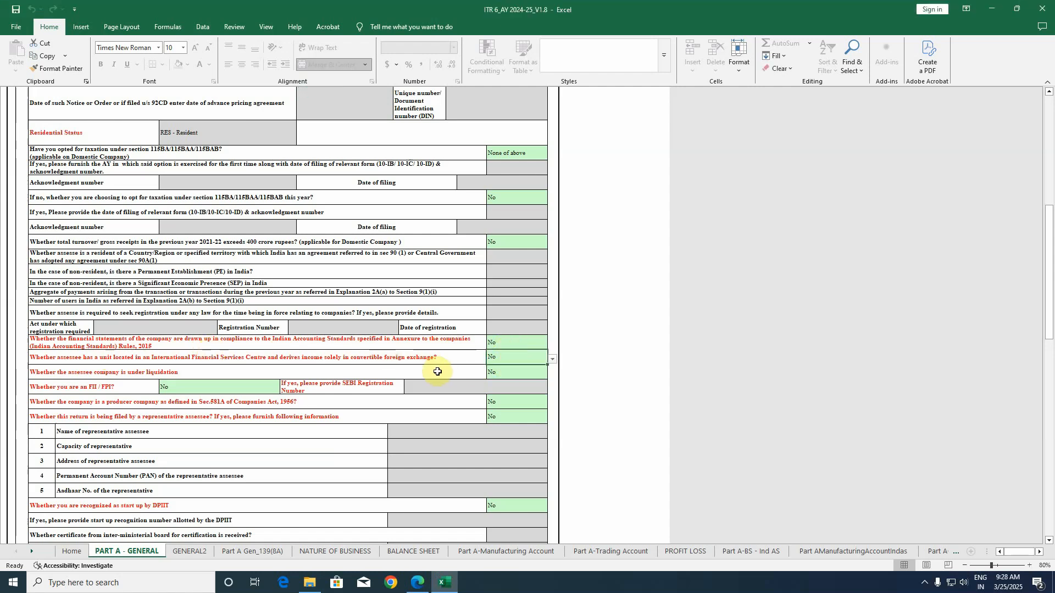
pyautogui.click(522, 371)
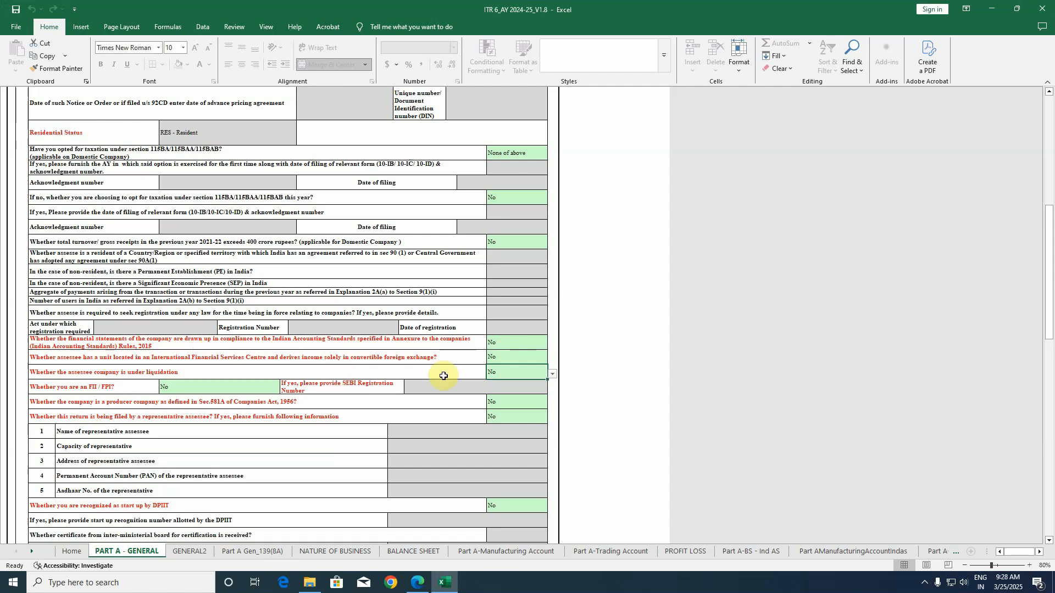
pyautogui.click(240, 389)
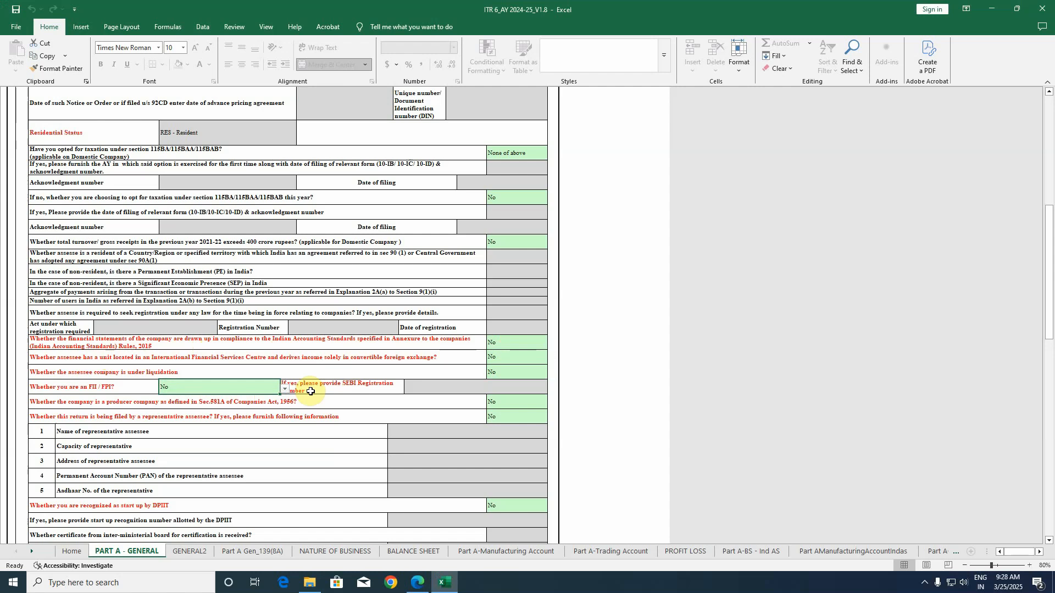
pyautogui.click(517, 400)
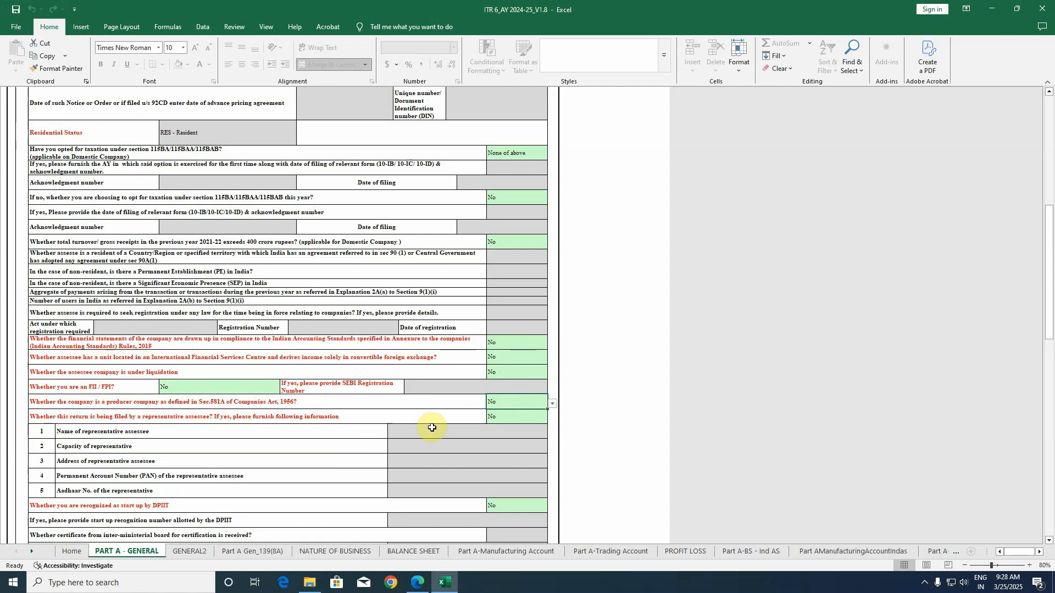
pyautogui.click(477, 421)
pyautogui.click(528, 417)
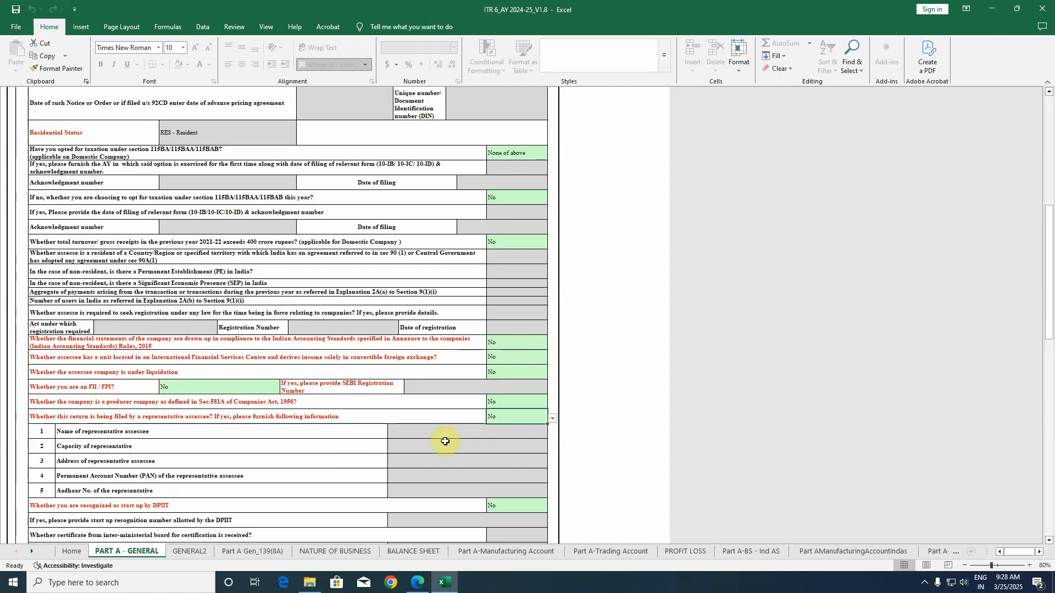
# Check the answers on DPIIT start-up recognition and MSME recognition in the PART A - GENERAL sheet
pyautogui.scroll(-2, 439, 439)
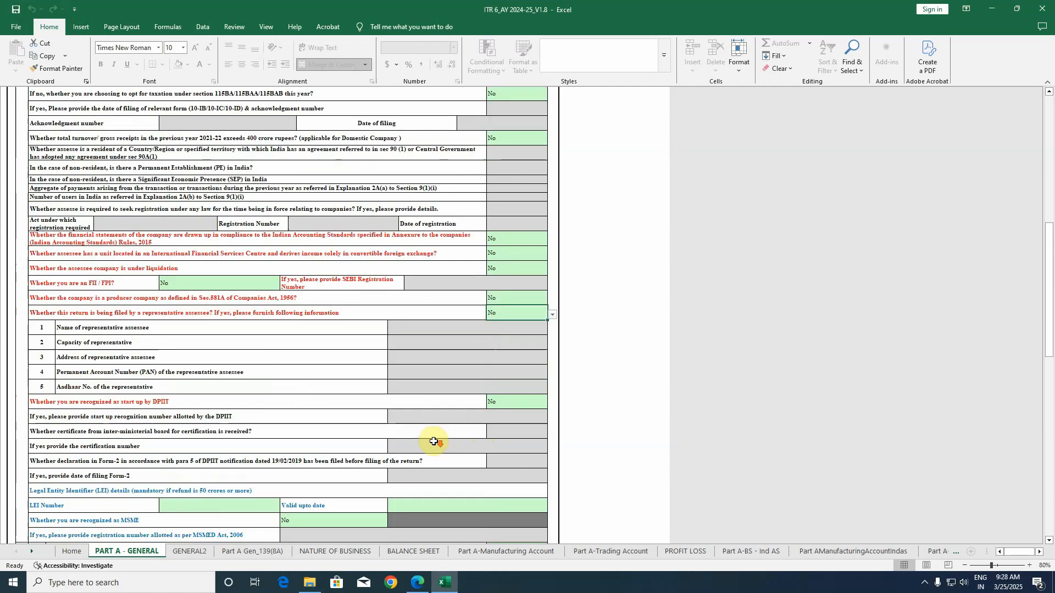
pyautogui.click(249, 404)
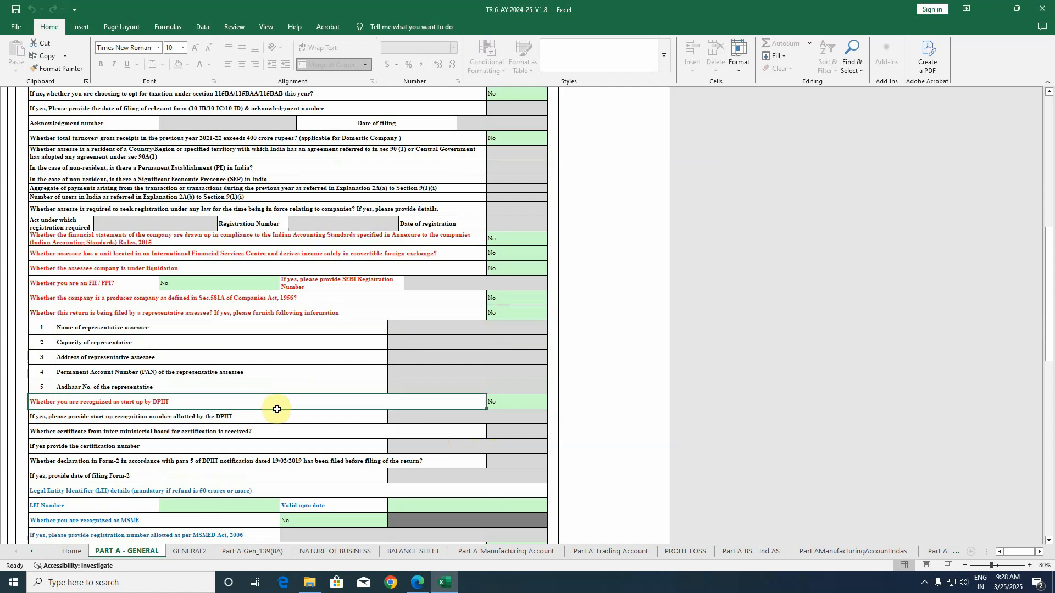
pyautogui.click(521, 403)
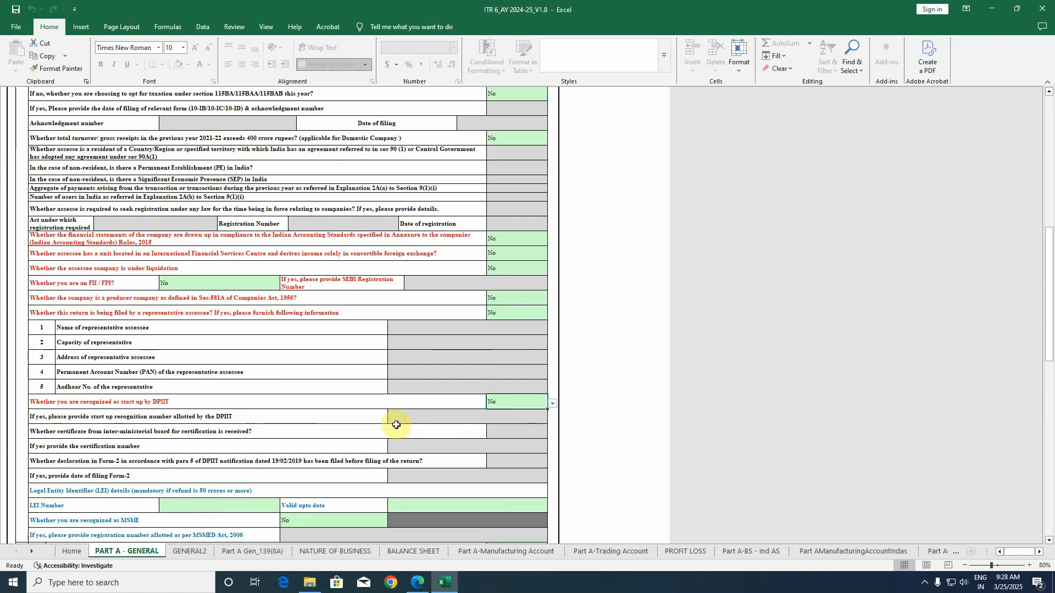
pyautogui.scroll(-5, 392, 422)
pyautogui.click(340, 317)
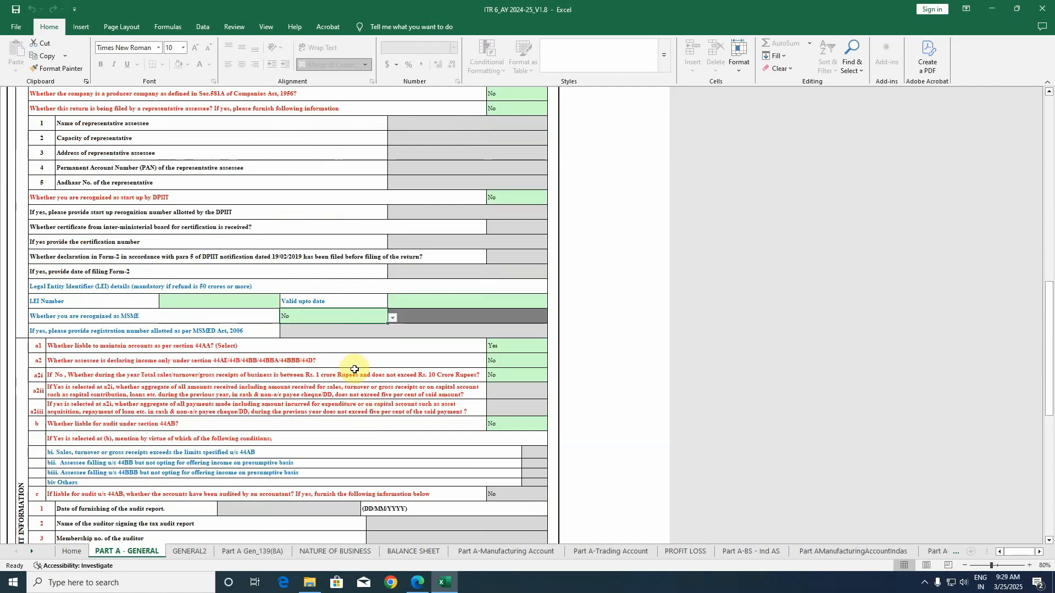
# Review the Audit Information answers for sections 44AA, 44AE and 44AB, the turnover question, and the other audit report tables
pyautogui.press('Tab')
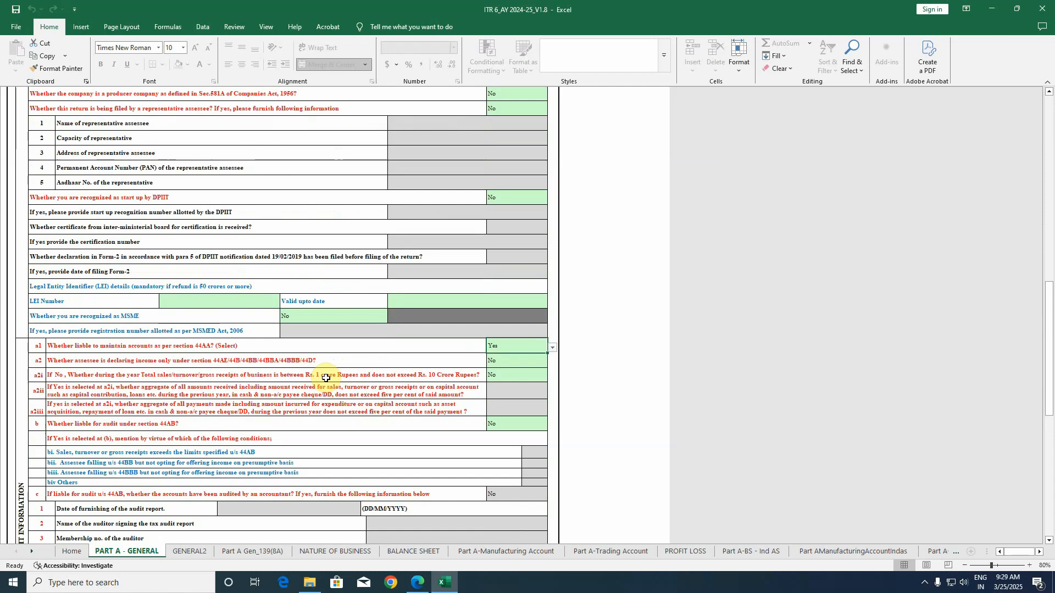
pyautogui.click(521, 362)
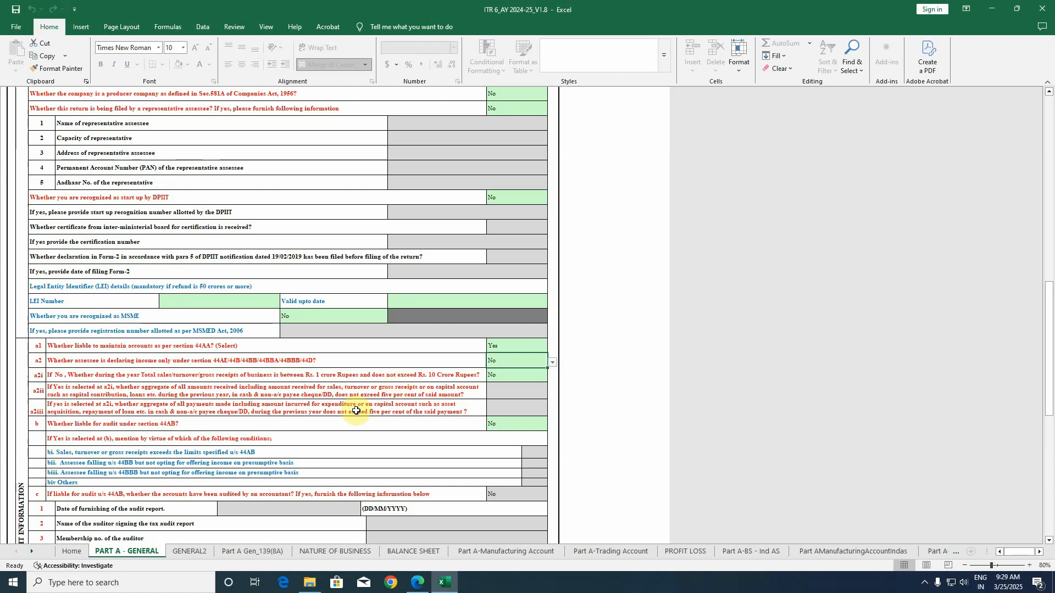
pyautogui.press('Down')
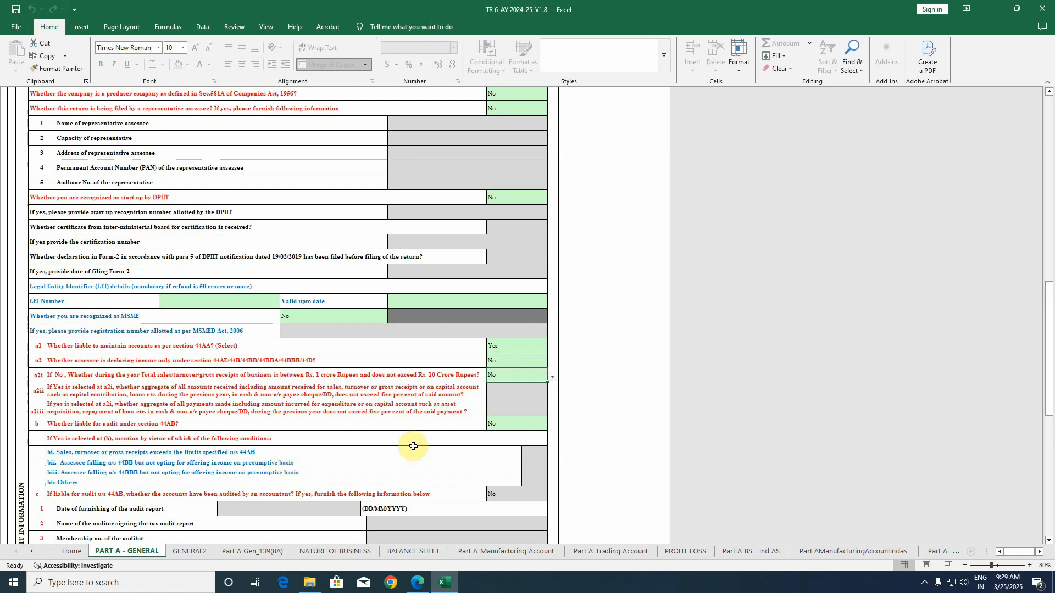
pyautogui.click(511, 426)
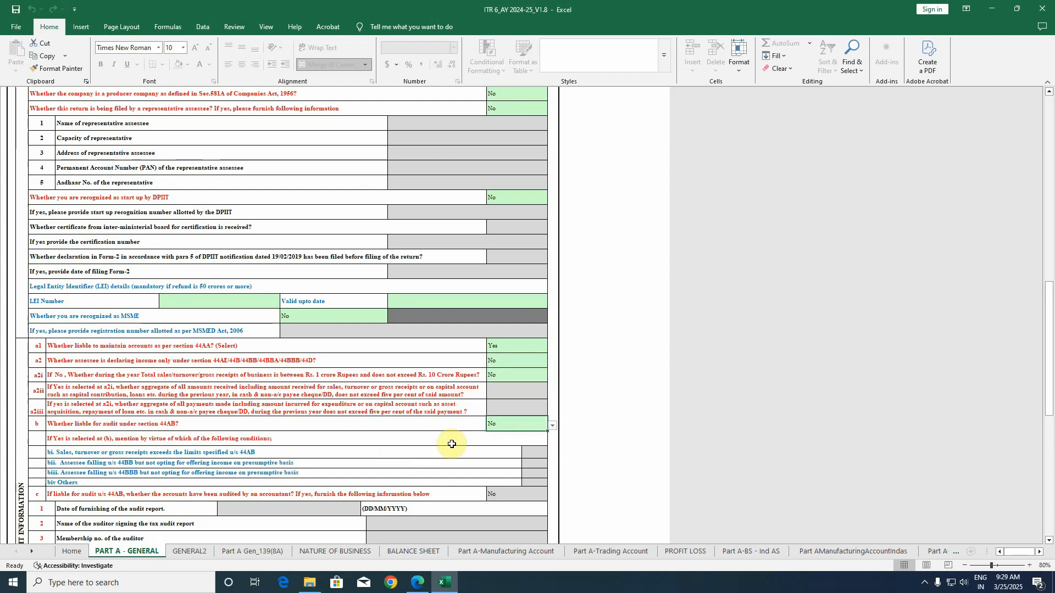
pyautogui.scroll(-3, 445, 444)
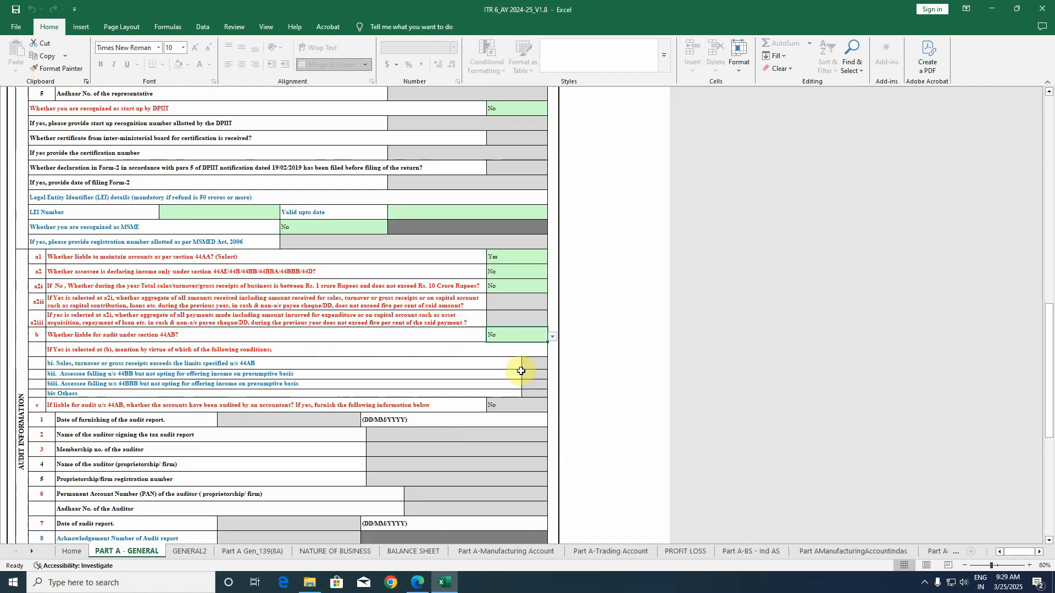
pyautogui.scroll(-3, 461, 374)
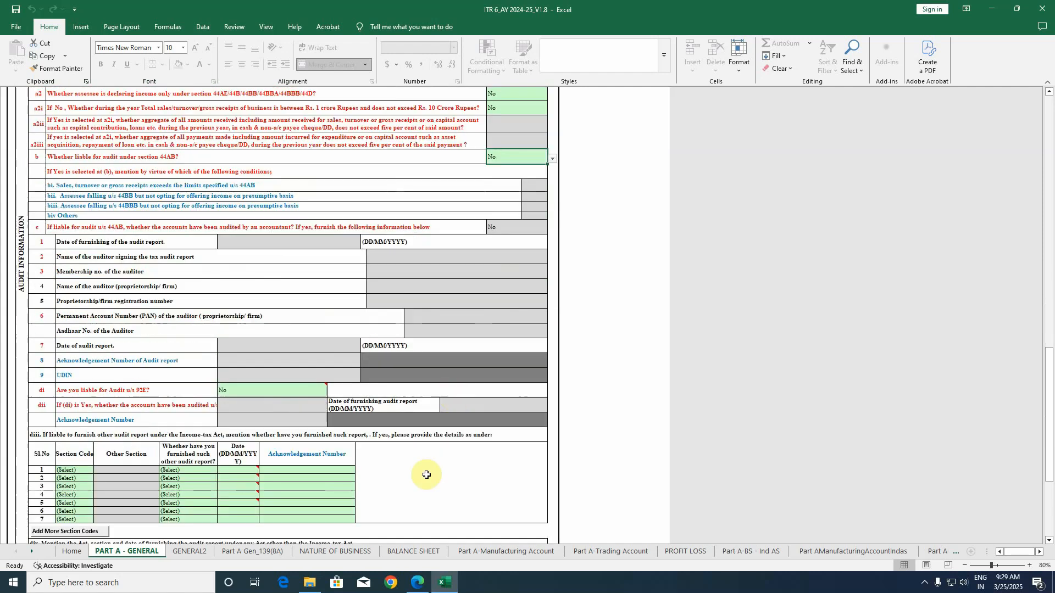
pyautogui.scroll(-5, 396, 401)
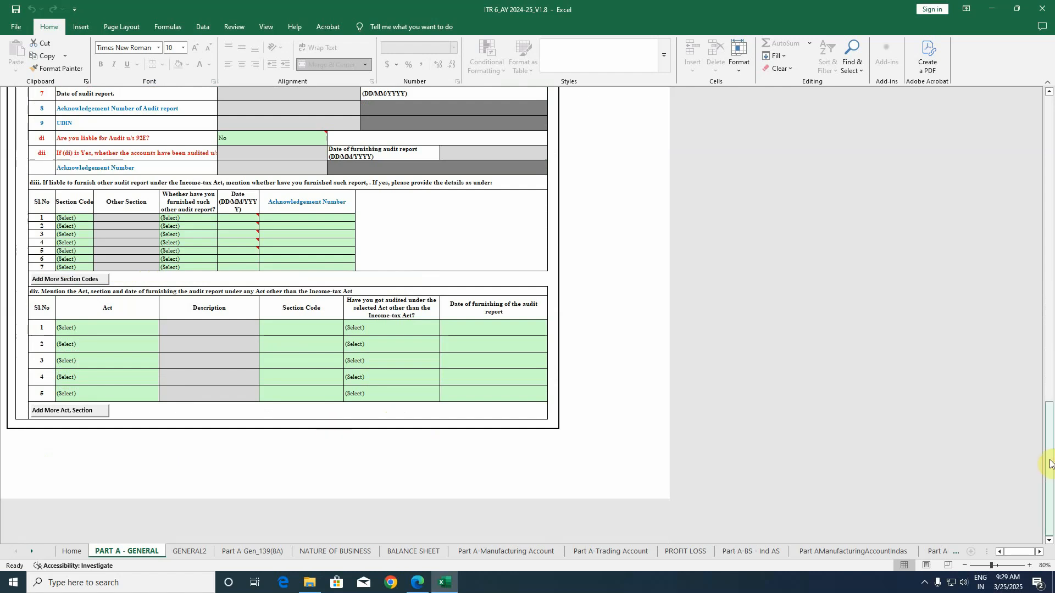
# Validate the PART A - GENERAL sheet and dismiss the validation message
pyautogui.moveTo(1050, 471); pyautogui.dragTo(1045, 148)
pyautogui.click(609, 131)
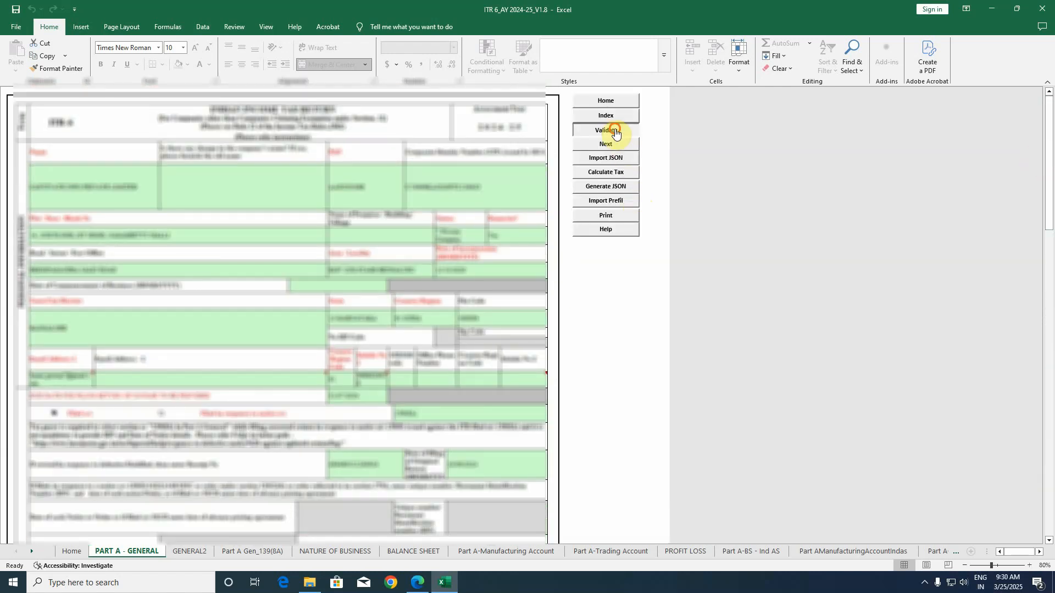
pyautogui.click(537, 325)
# Open the GENERAL2 sheet and review its business organisation, key persons, shareholder, parent company and nature of company sections
pyautogui.click(607, 144)
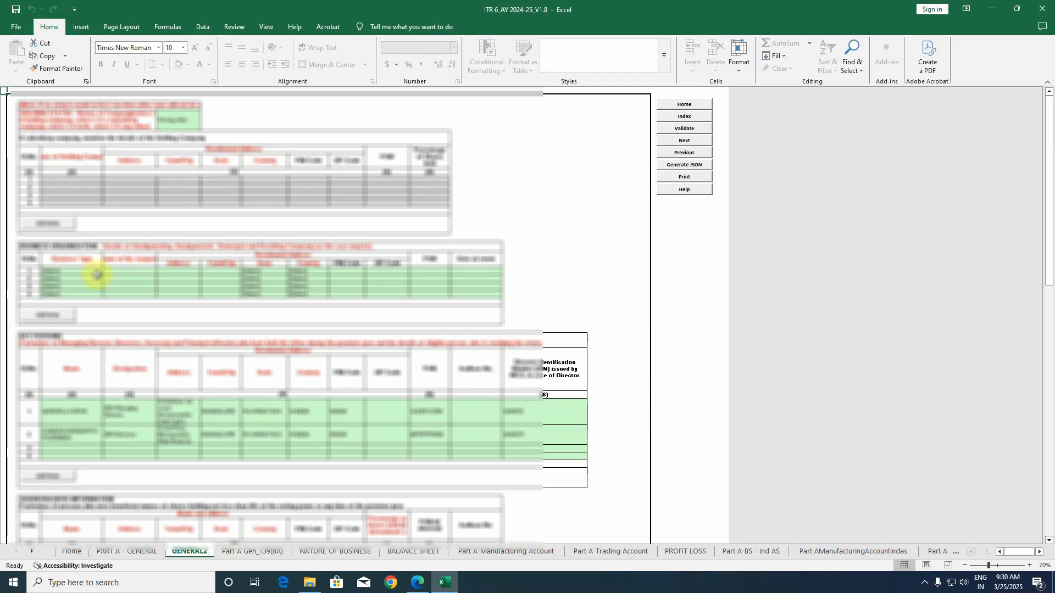
pyautogui.scroll(-4, 418, 307)
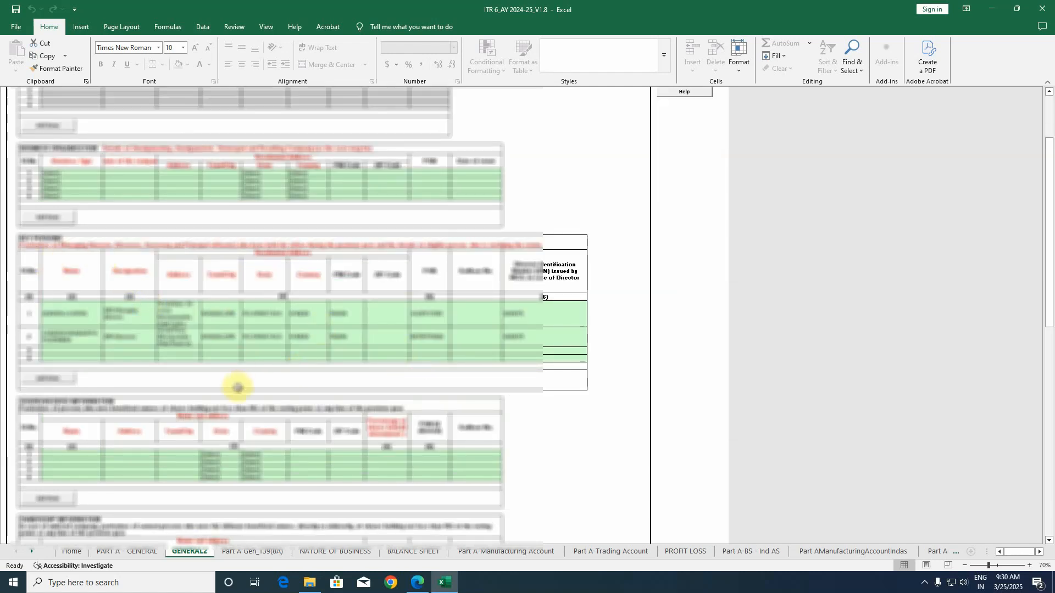
pyautogui.scroll(-5, 308, 405)
pyautogui.scroll(4, 363, 285)
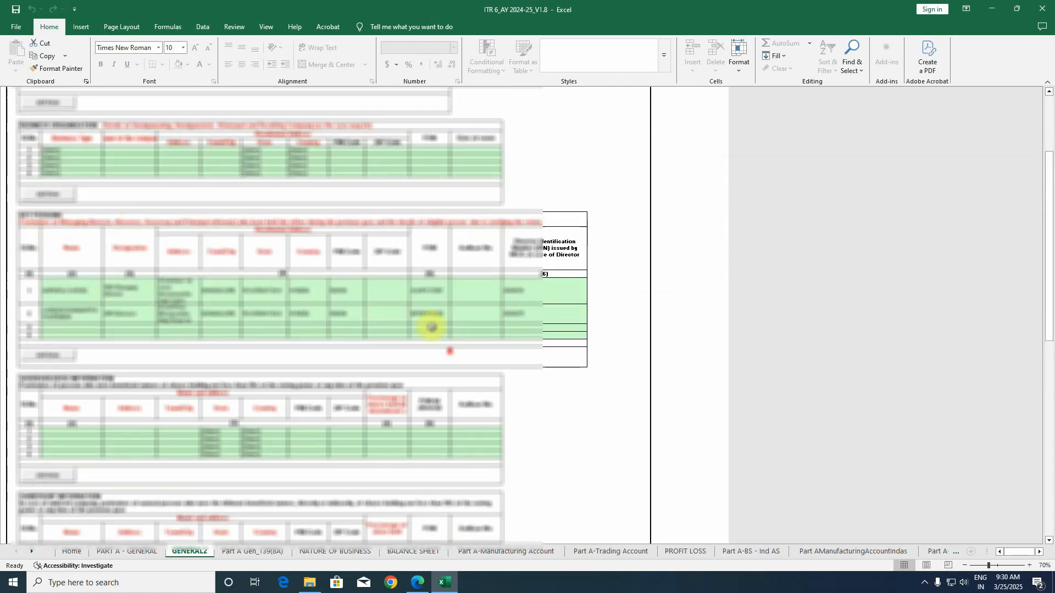
pyautogui.scroll(-15, 432, 327)
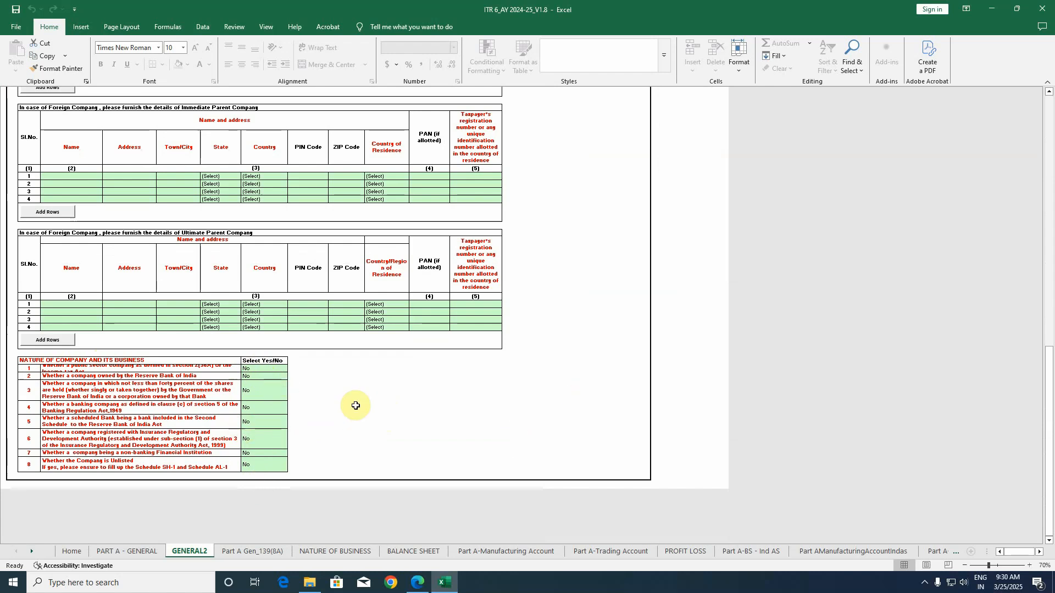
pyautogui.scroll(15, 607, 325)
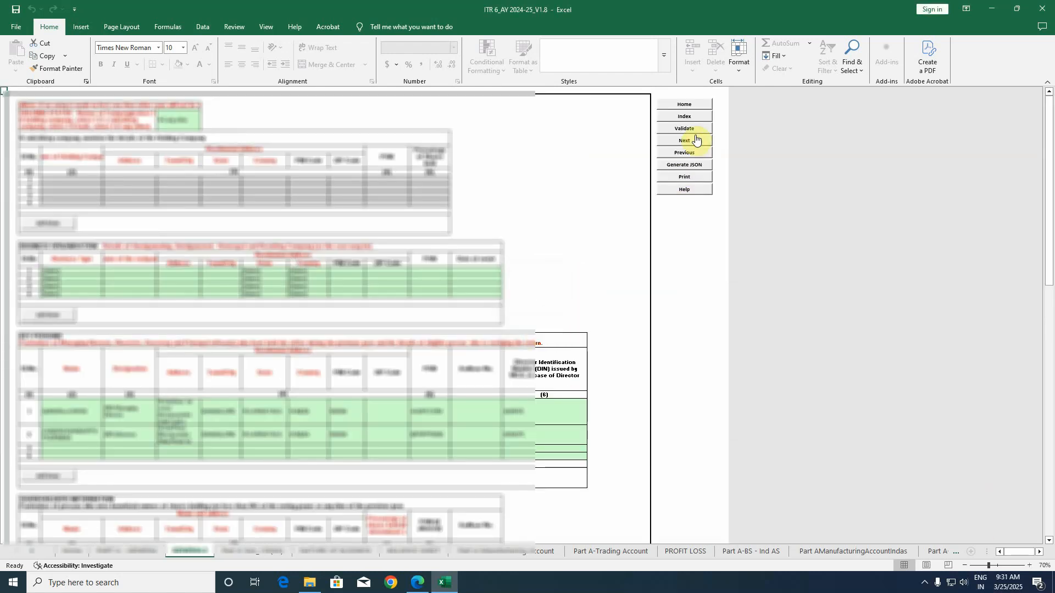
# Move on to the Part A Gen_139(8A) sheet and answer No to question A5 on a previously filed return
pyautogui.click(693, 132)
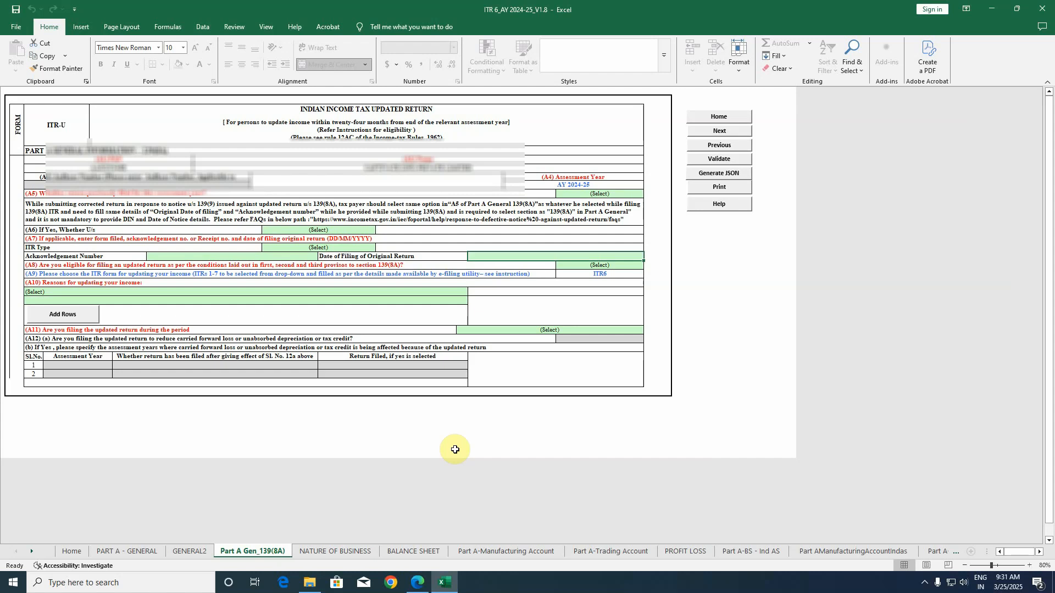
pyautogui.click(490, 168)
pyautogui.click(517, 193)
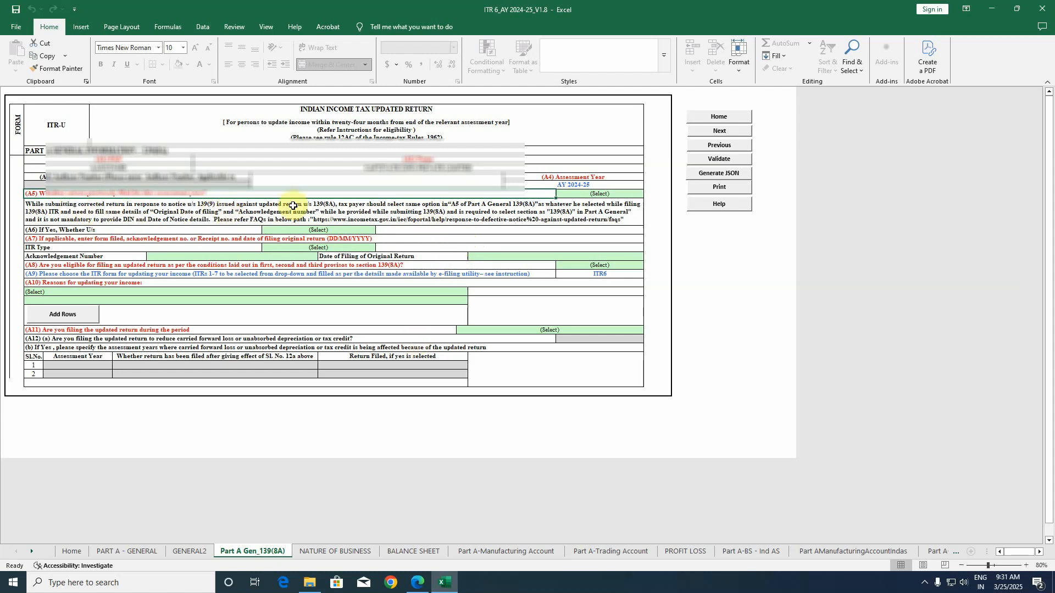
pyautogui.click(595, 192)
pyautogui.hotkey('alt', 'Down')
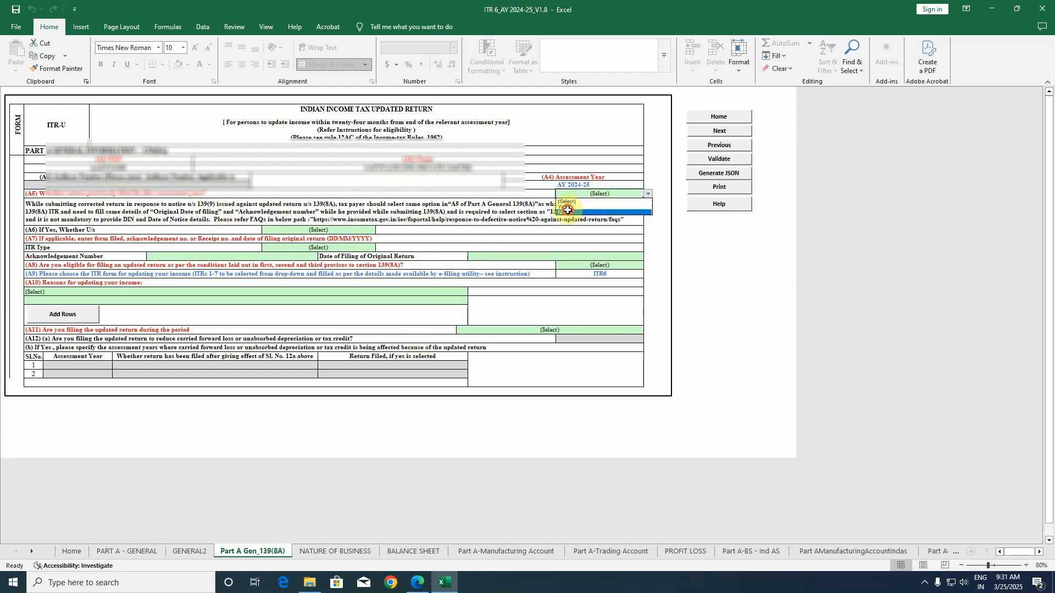
pyautogui.click(578, 203)
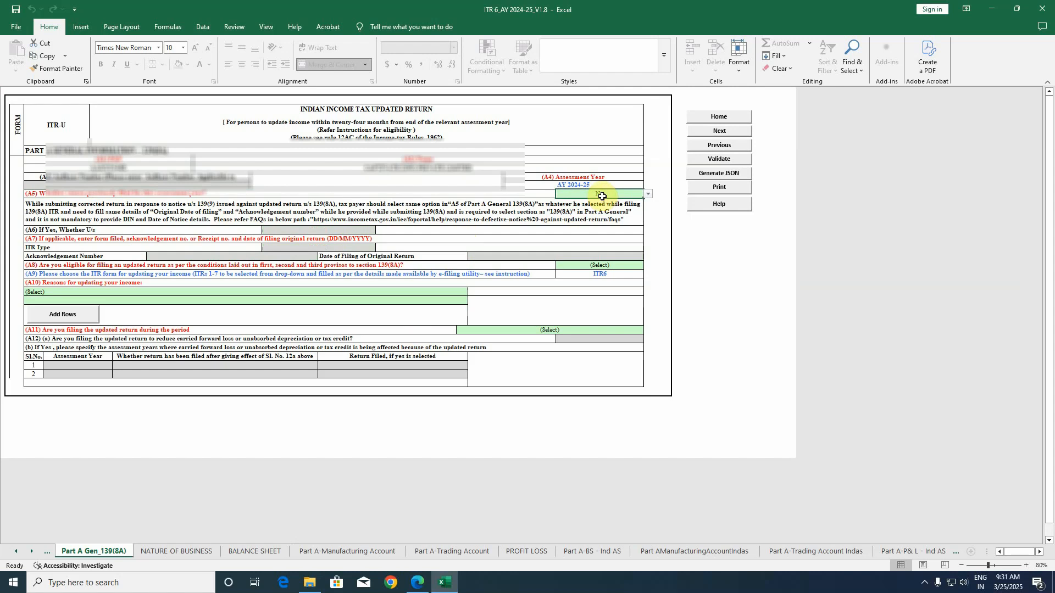
pyautogui.click(524, 299)
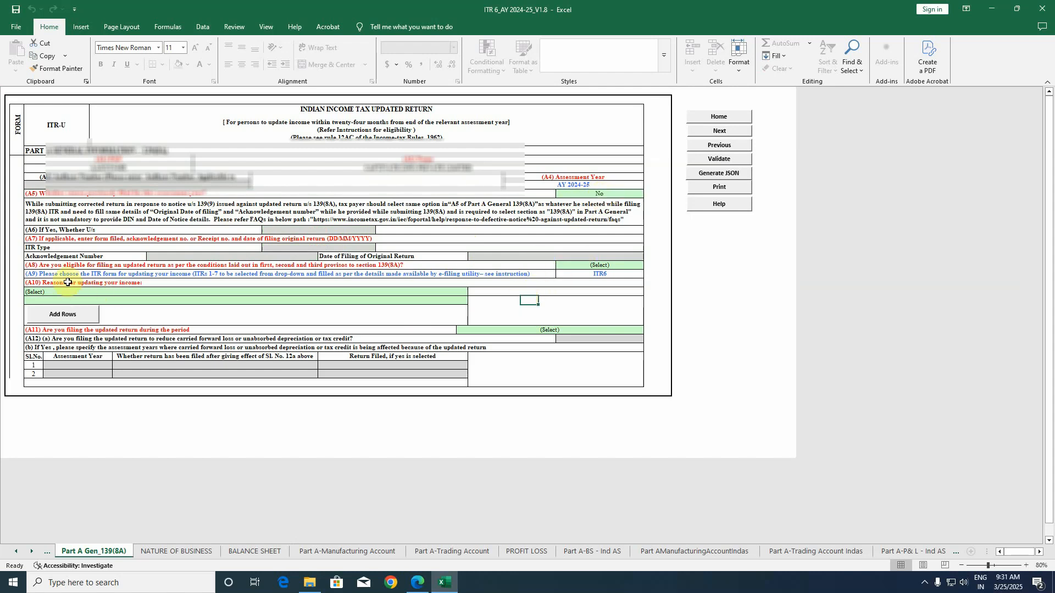
# Answer Yes to the A8 eligibility question and choose "Return previously not filed" as the A10 reason for updating income
pyautogui.click(597, 265)
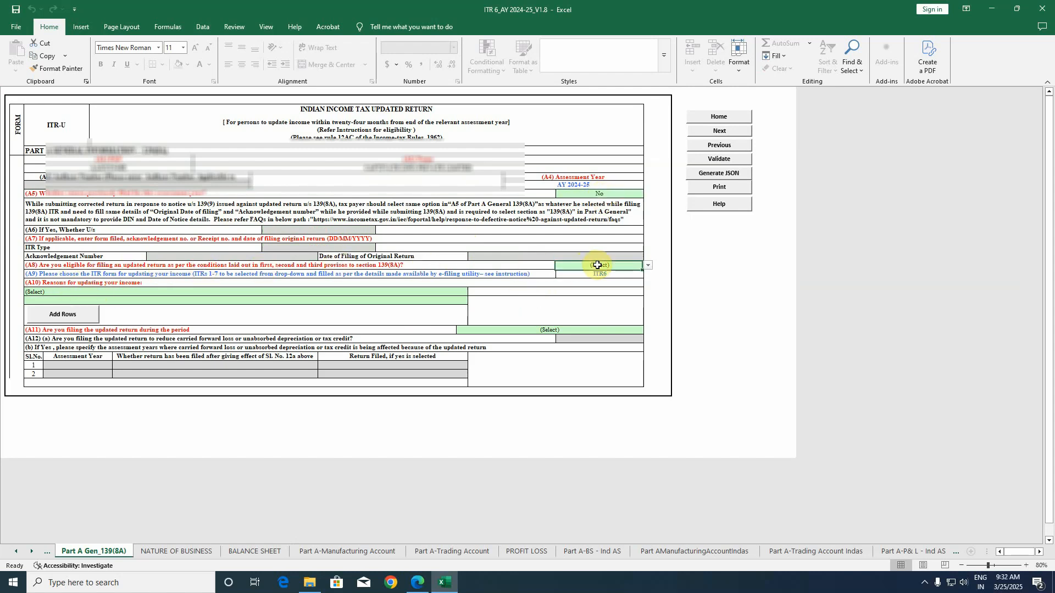
pyautogui.hotkey('alt', 'Down')
pyautogui.click(572, 282)
pyautogui.click(269, 322)
pyautogui.click(126, 291)
pyautogui.hotkey('alt', 'Down')
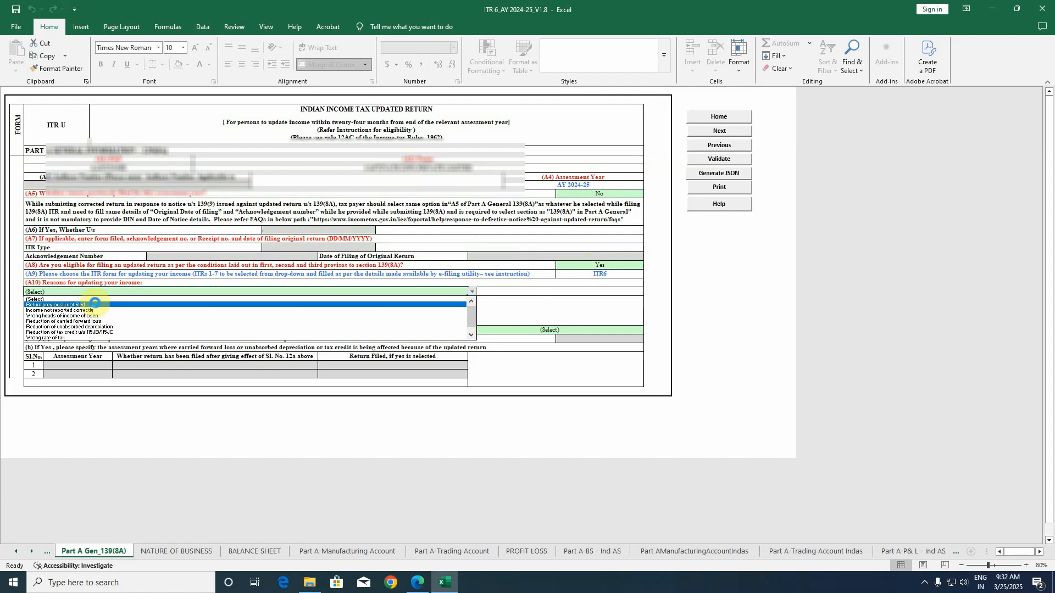
pyautogui.click(92, 304)
# Set the A11 period to "Up to 12 months from the end of Relevant Assessment Year", then validate the sheet and dismiss the message
pyautogui.click(575, 330)
pyautogui.hotkey('alt', 'Down')
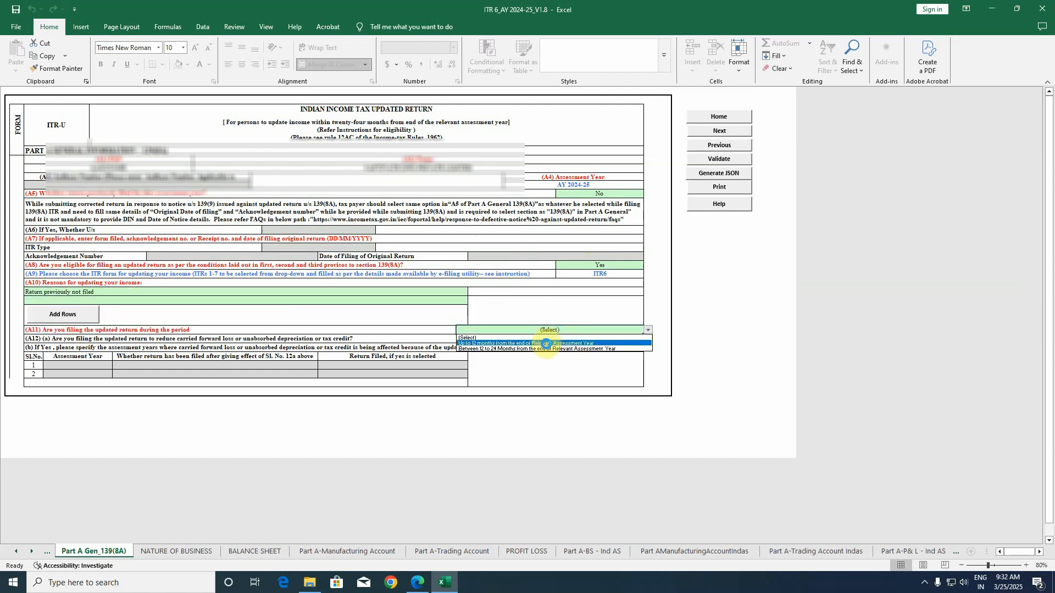
pyautogui.click(546, 343)
pyautogui.click(413, 338)
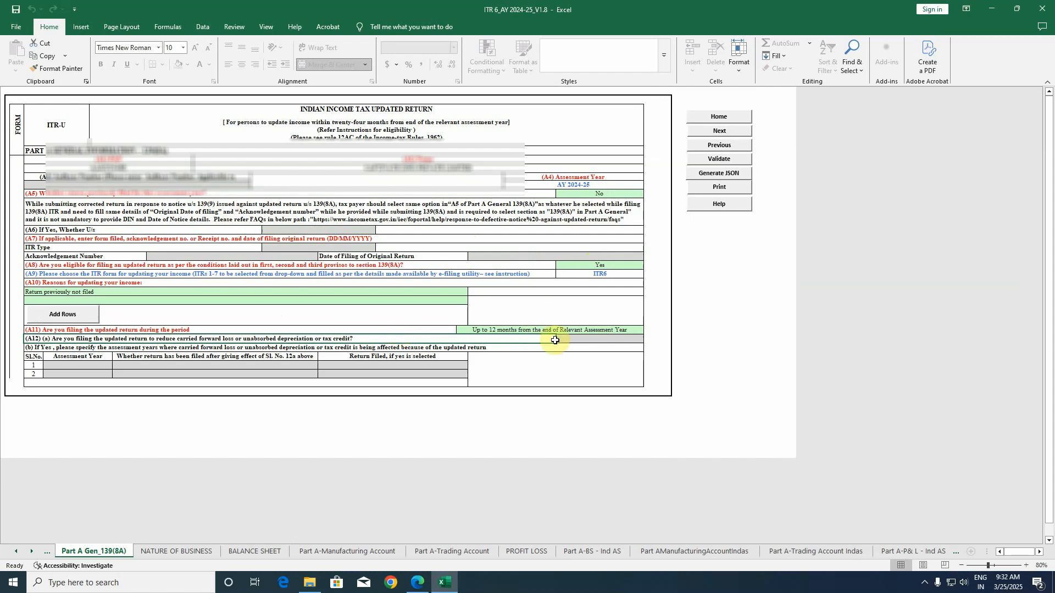
pyautogui.click(721, 159)
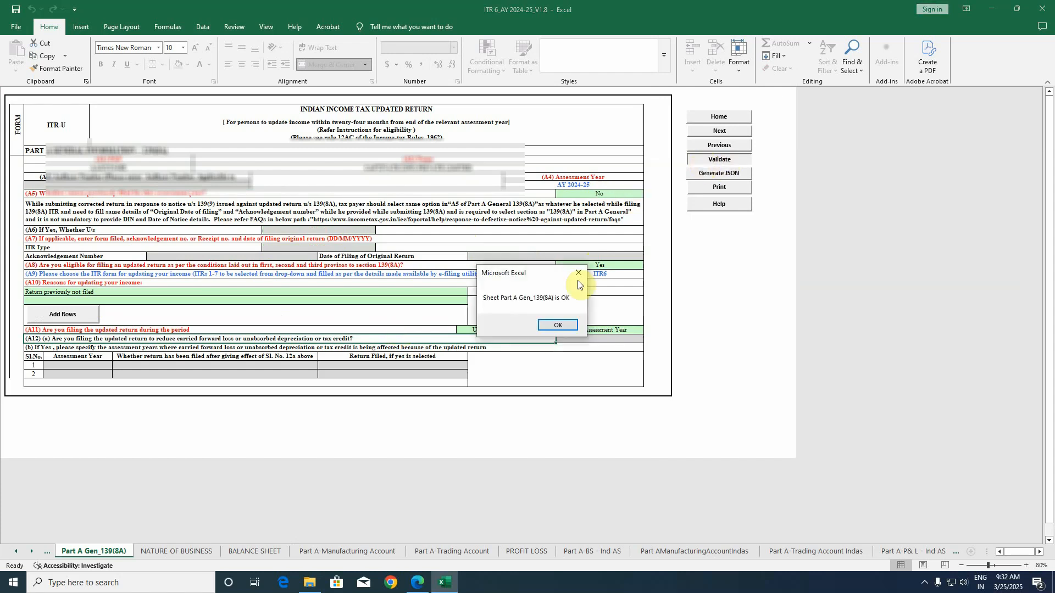
pyautogui.click(558, 325)
# Open the NATURE OF BUSINESS sheet, check the first row's business code and trade name, and validate the sheet
pyautogui.click(721, 132)
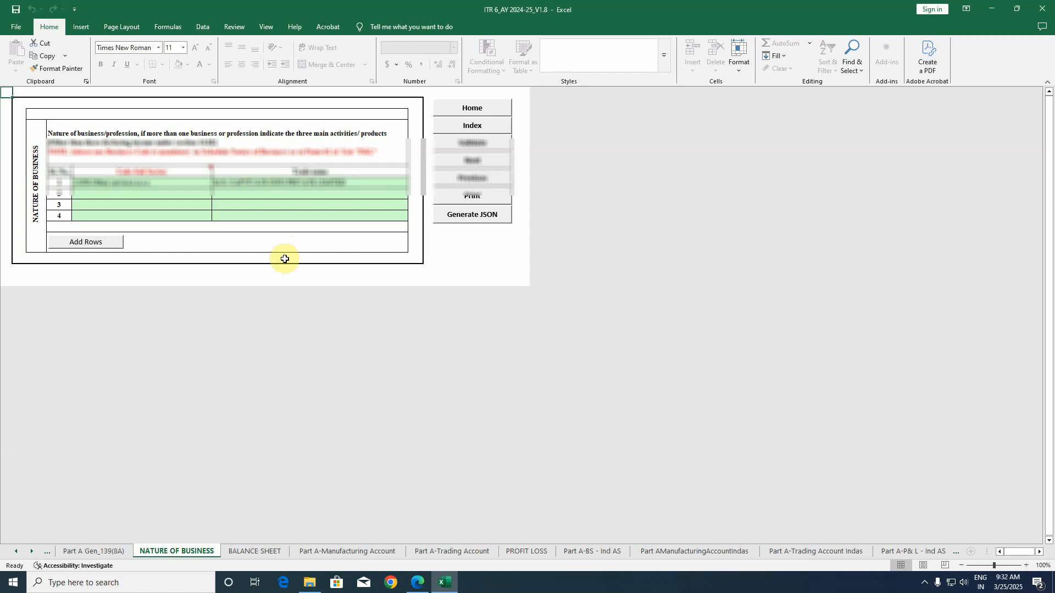
pyautogui.click(183, 184)
pyautogui.click(377, 182)
pyautogui.click(476, 143)
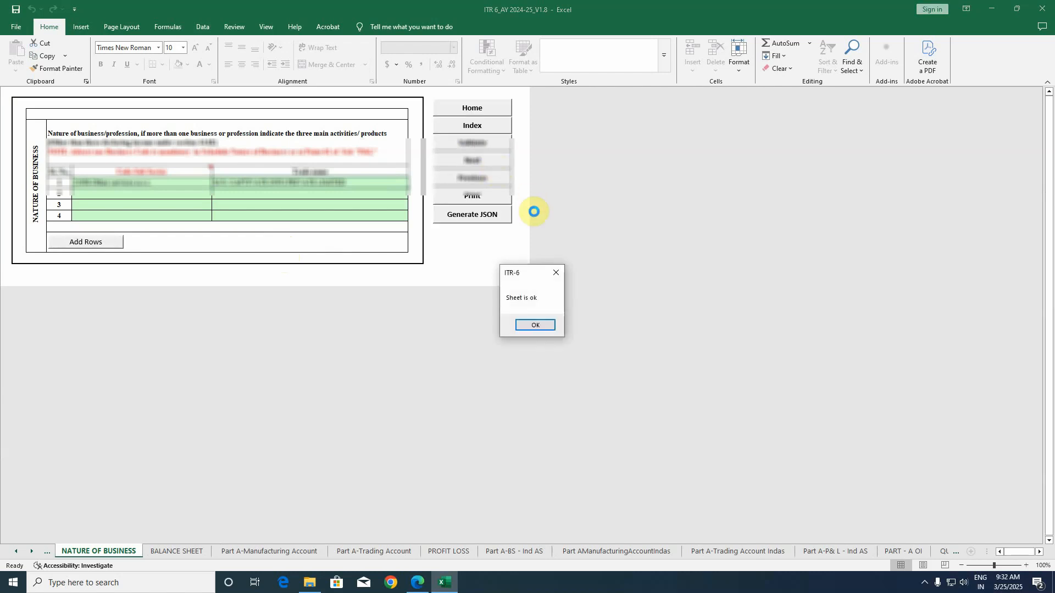
pyautogui.click(536, 324)
# Open the BALANCE SHEET sheet and compare its profit and loss surplus with Reserves and Surplus in the financial statement PDF in Edge
pyautogui.click(482, 160)
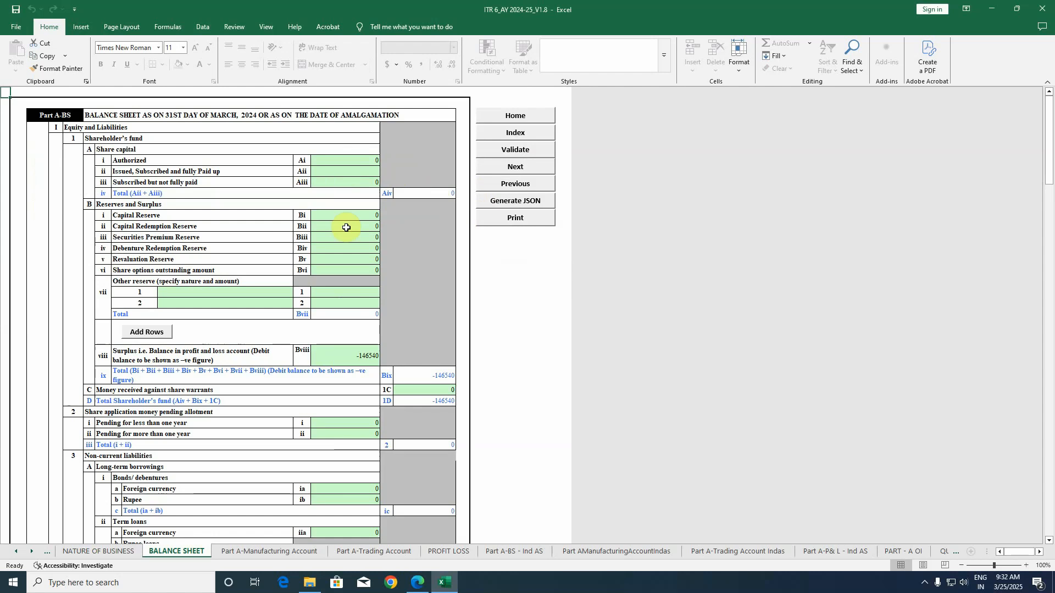
pyautogui.click(417, 582)
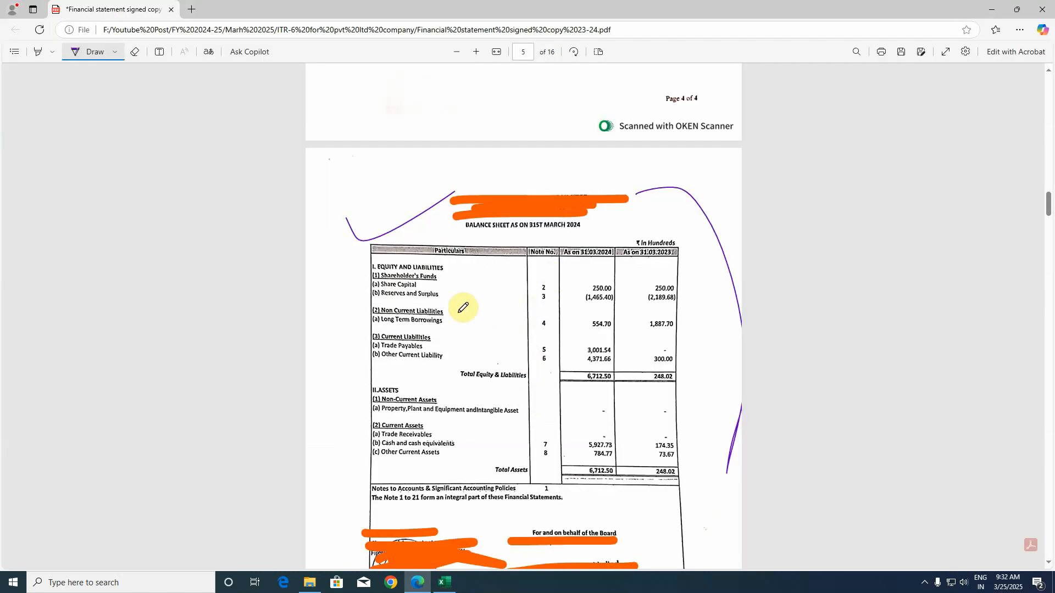
pyautogui.hotkey('alt', 'Tab')
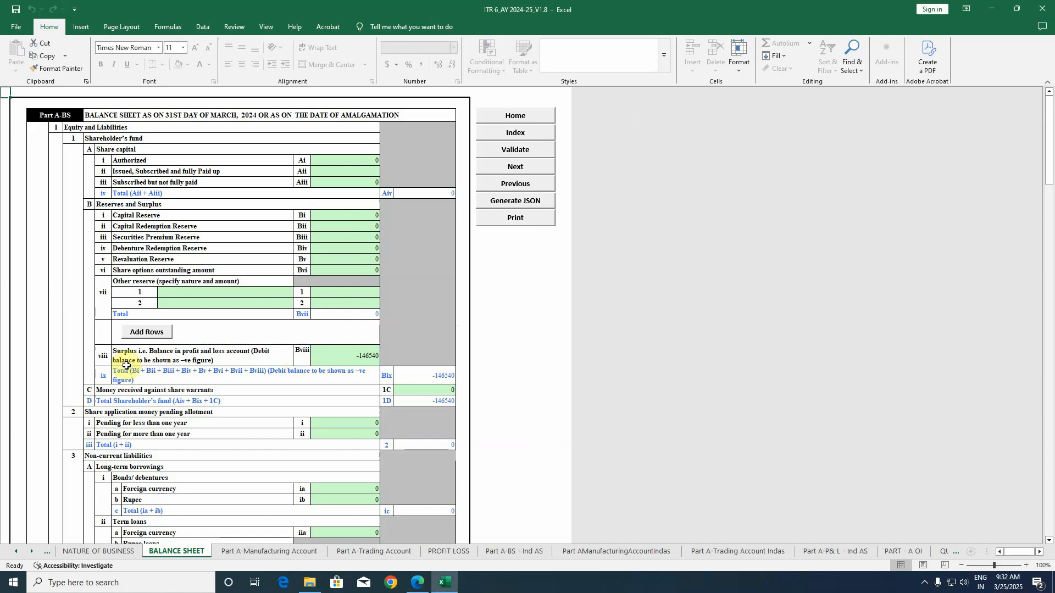
pyautogui.hotkey('alt', 'Tab')
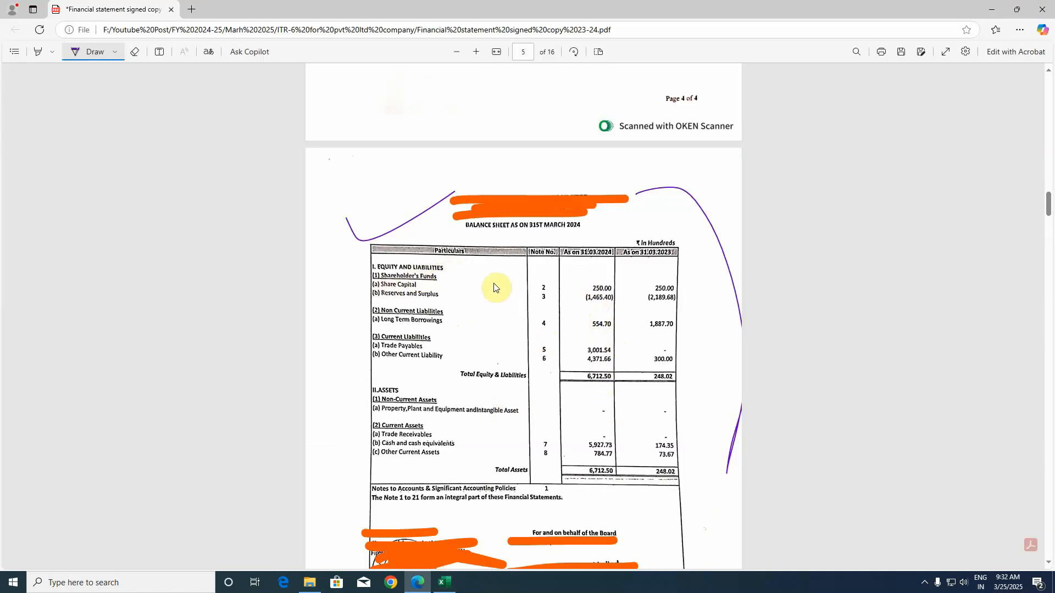
pyautogui.hotkey('alt', 'Tab')
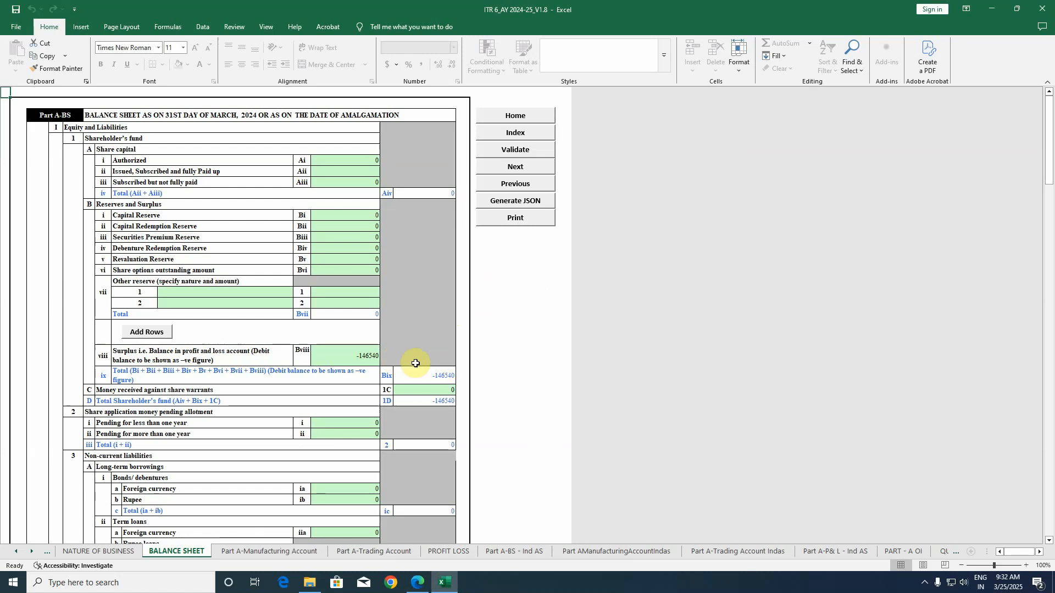
pyautogui.click(375, 358)
pyautogui.hotkey('alt', 'Tab')
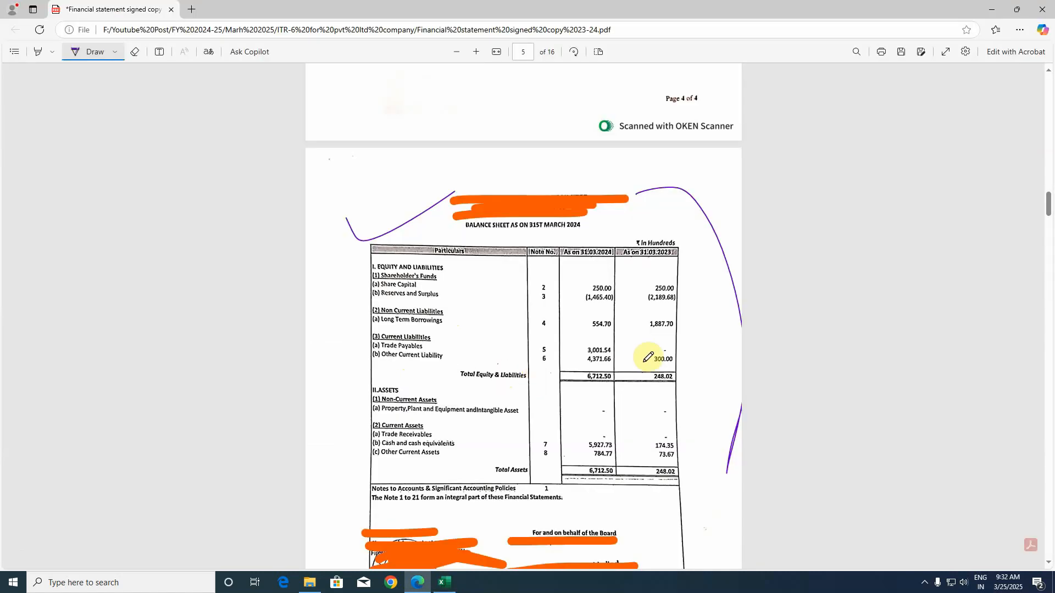
pyautogui.hotkey('alt', 'Tab')
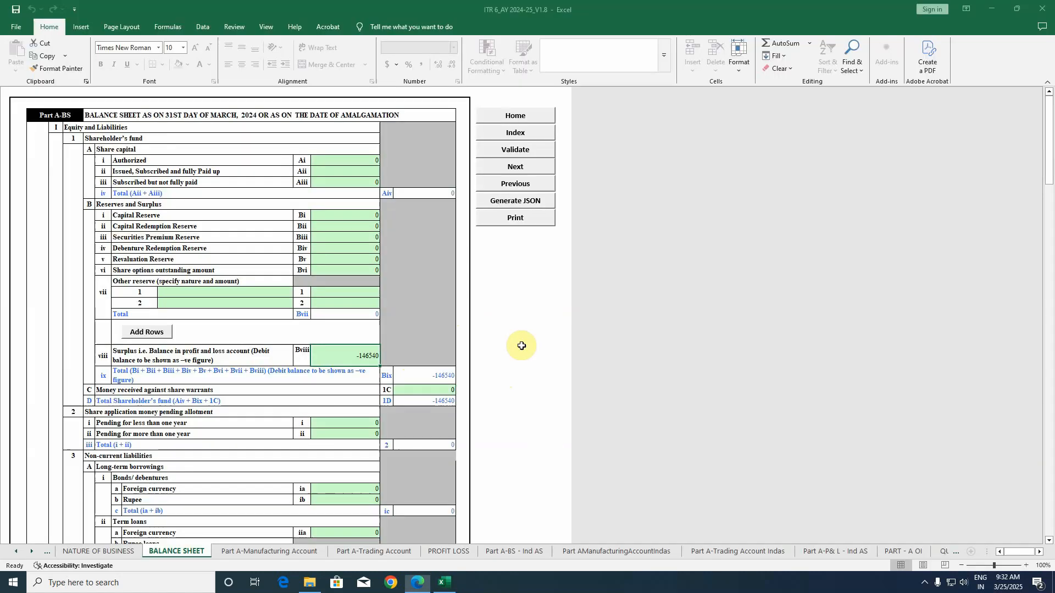
# Check Other loans and advances under long-term borrowings against the PDF, underlining the Long Term Borrowings figures there
pyautogui.scroll(-3, 419, 431)
pyautogui.scroll(-3, 417, 423)
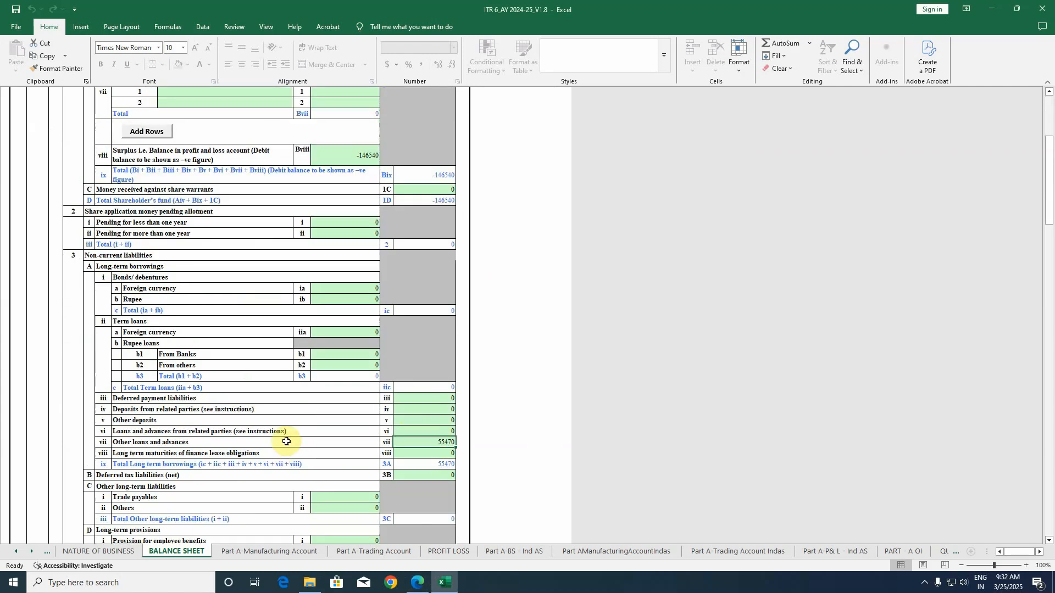
pyautogui.hotkey('alt', 'Tab')
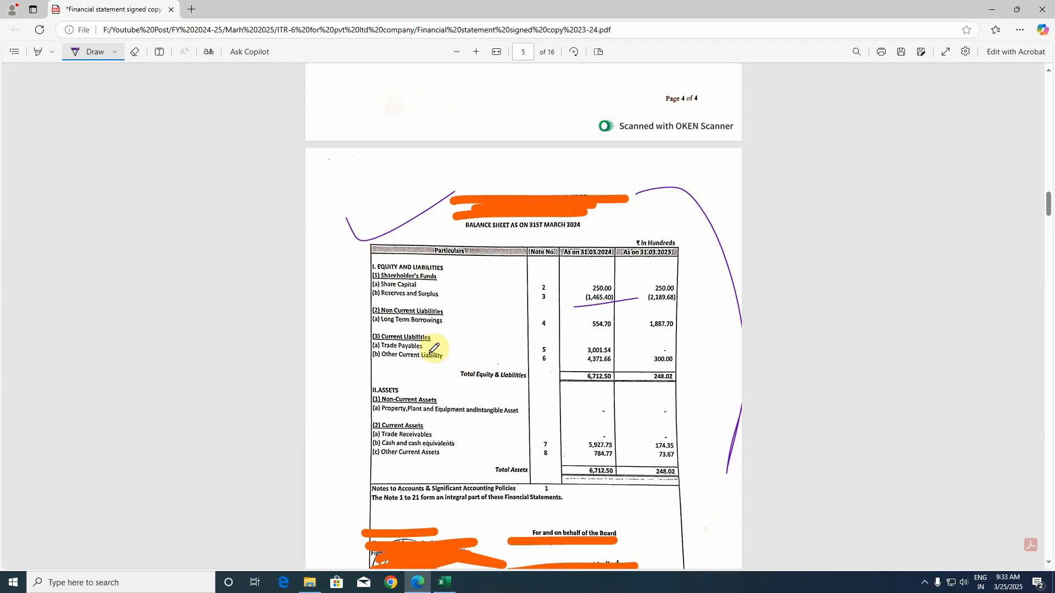
pyautogui.moveTo(569, 330); pyautogui.dragTo(657, 329)
pyautogui.hotkey('alt', 'Tab')
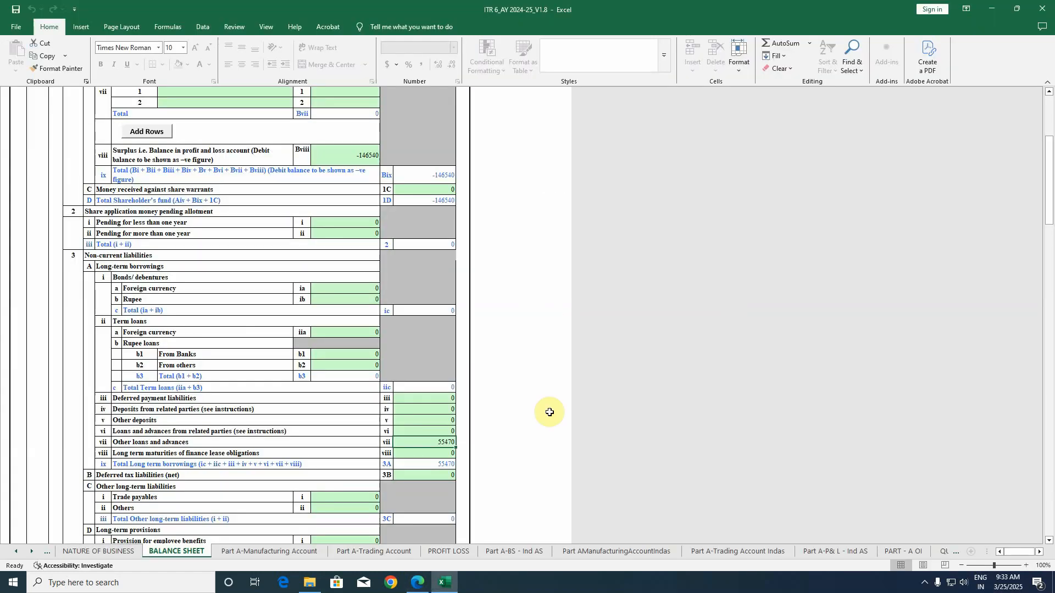
# Check the Others row of Trade payables against the PDF balance sheet, marking the Trade Payables figures with a pen line
pyautogui.scroll(-5, 442, 452)
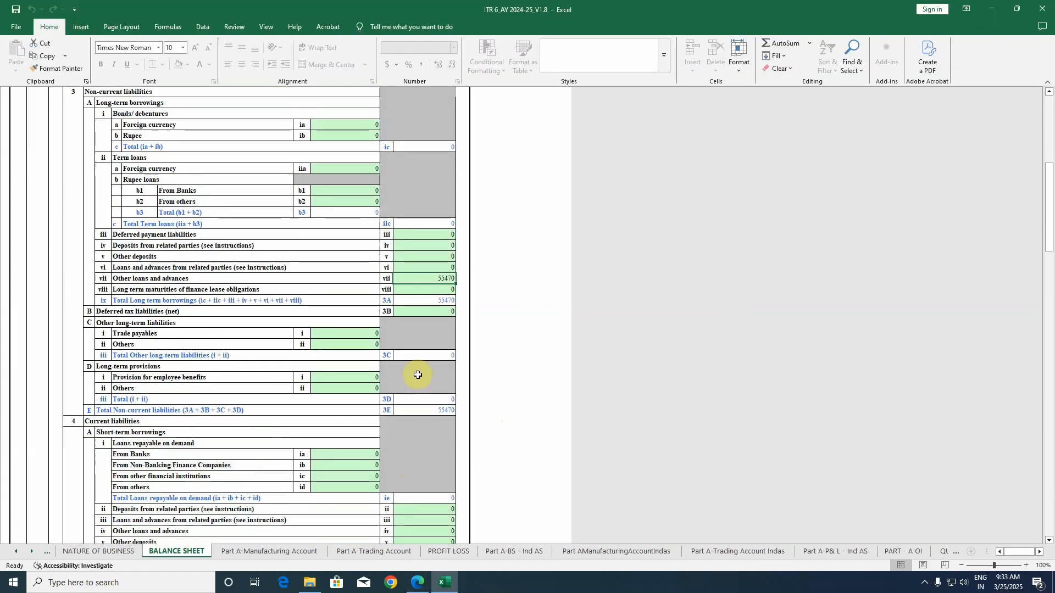
pyautogui.scroll(-11, 412, 409)
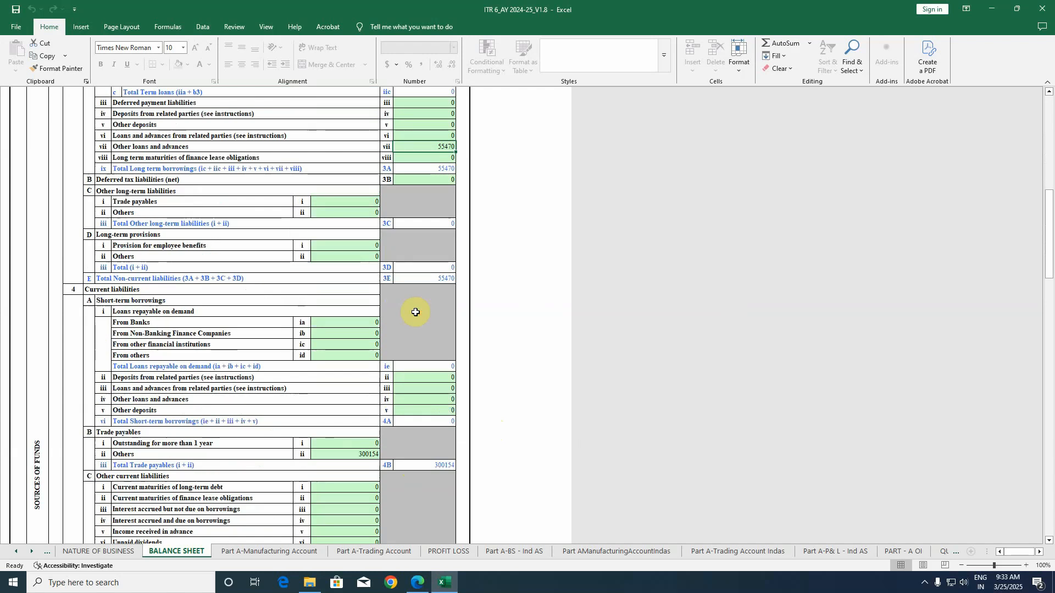
pyautogui.click(344, 223)
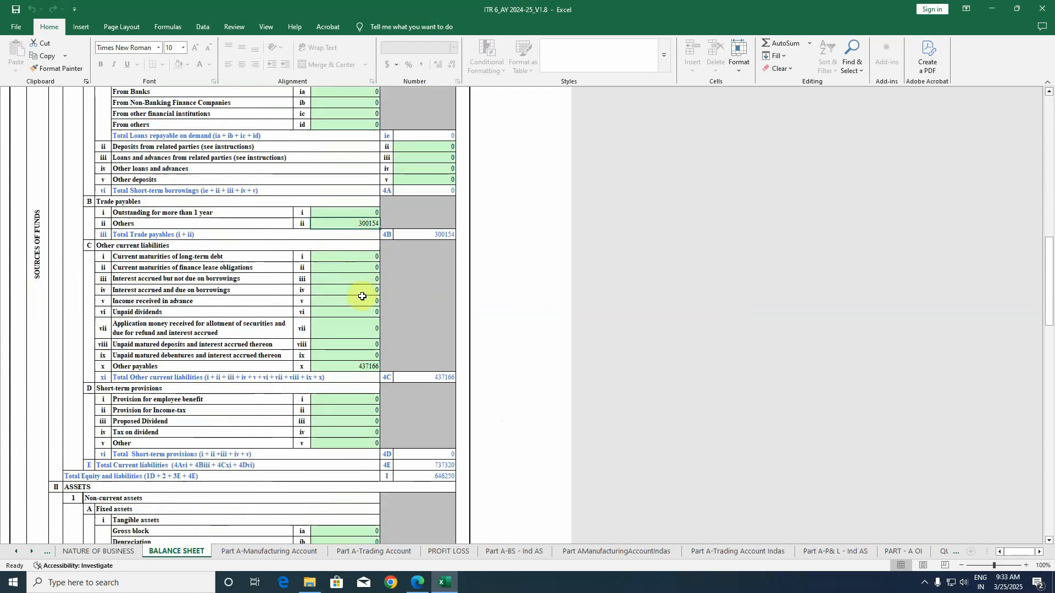
pyautogui.hotkey('alt', 'Tab')
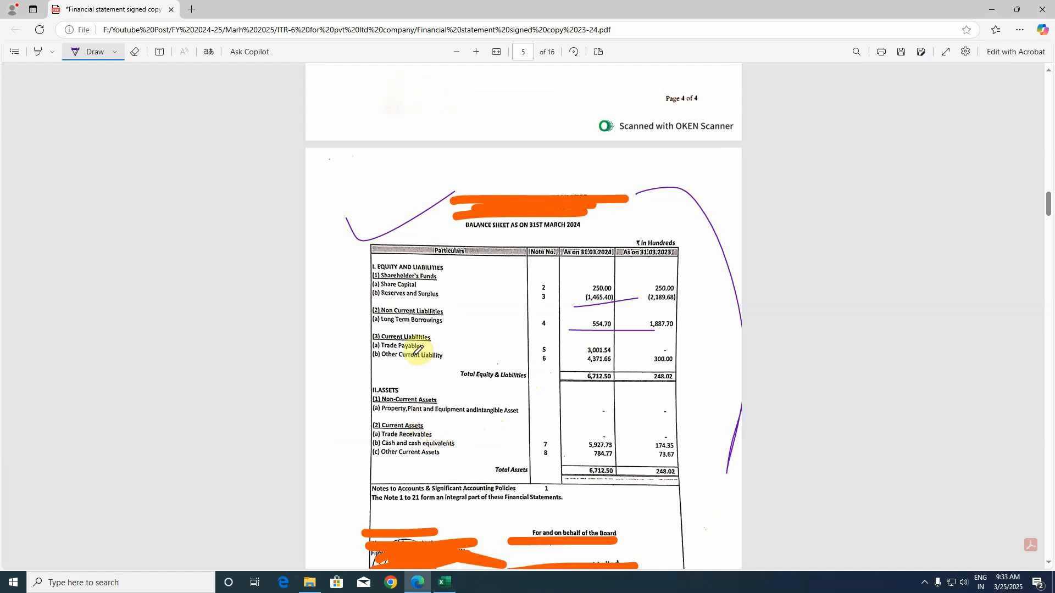
pyautogui.moveTo(562, 351); pyautogui.dragTo(684, 350)
pyautogui.hotkey('alt', 'Tab')
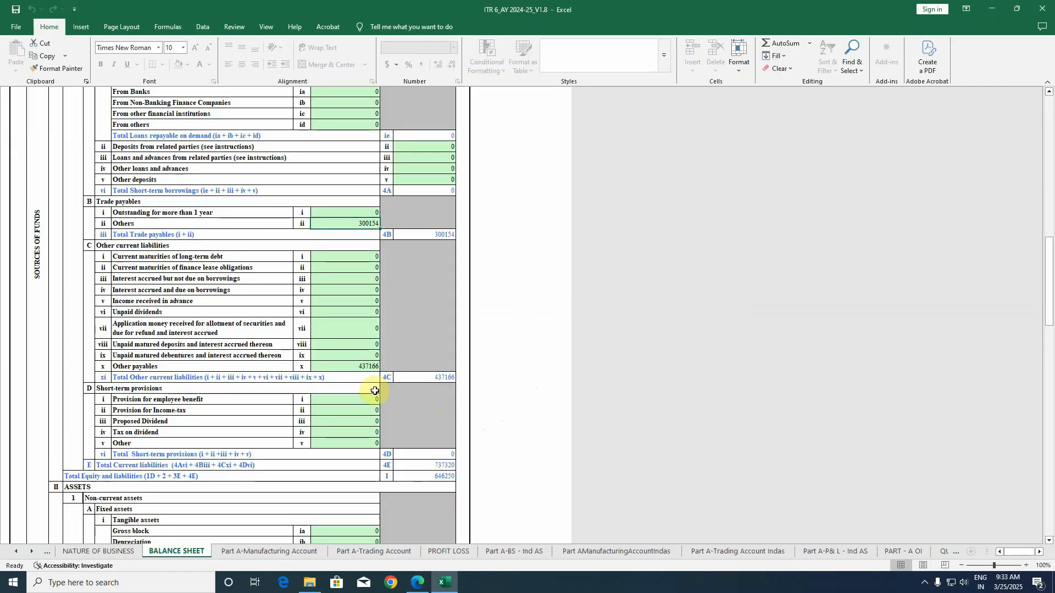
# Check Other payables under other current liabilities against the PDF, underlining the Other Current Liability figure there
pyautogui.click(359, 364)
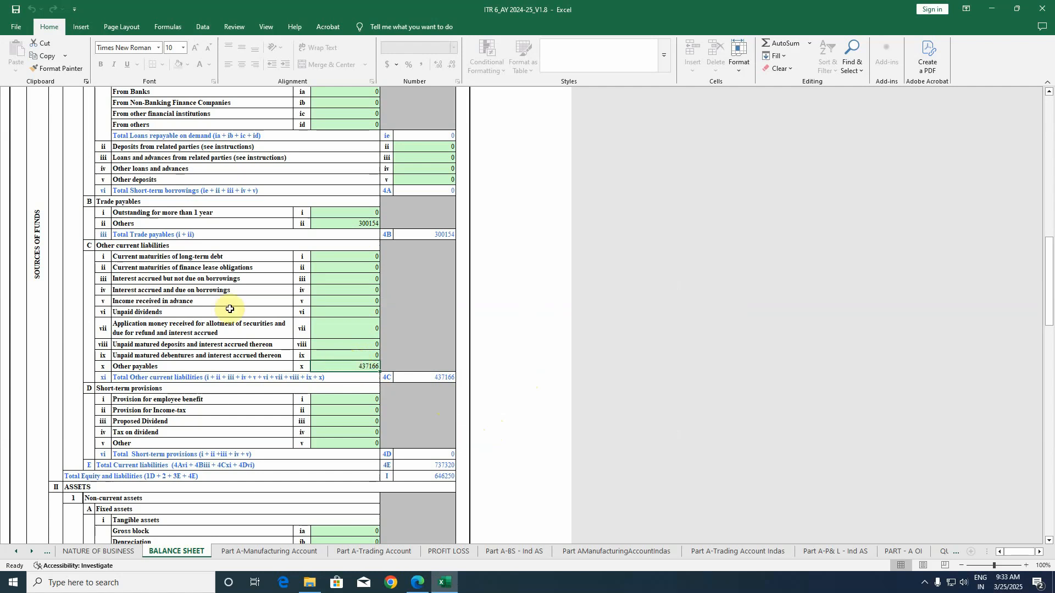
pyautogui.hotkey('alt', 'Tab')
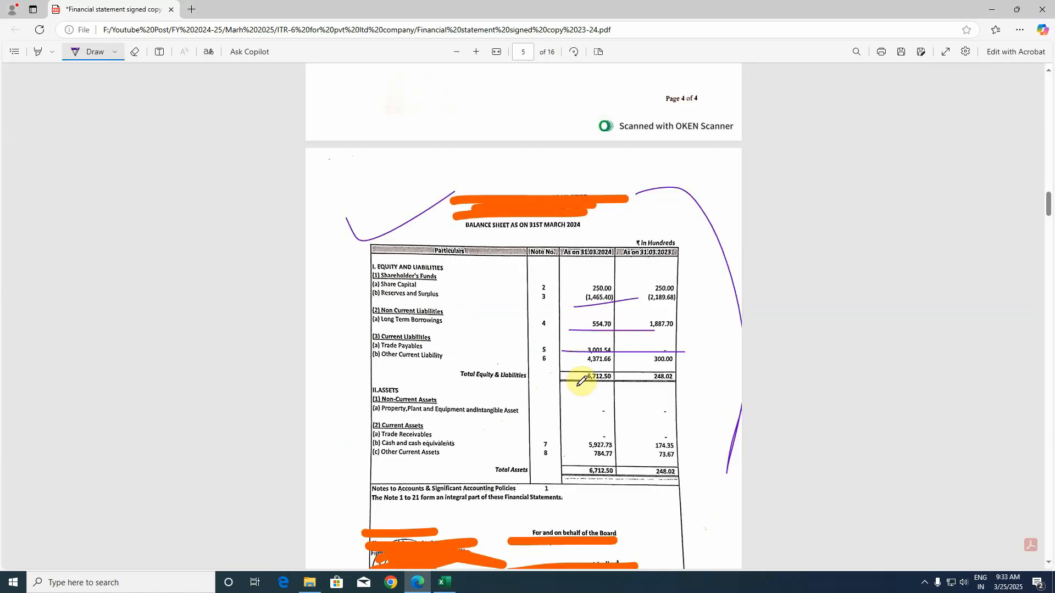
pyautogui.moveTo(561, 365); pyautogui.dragTo(636, 365)
pyautogui.hotkey('alt', 'Tab')
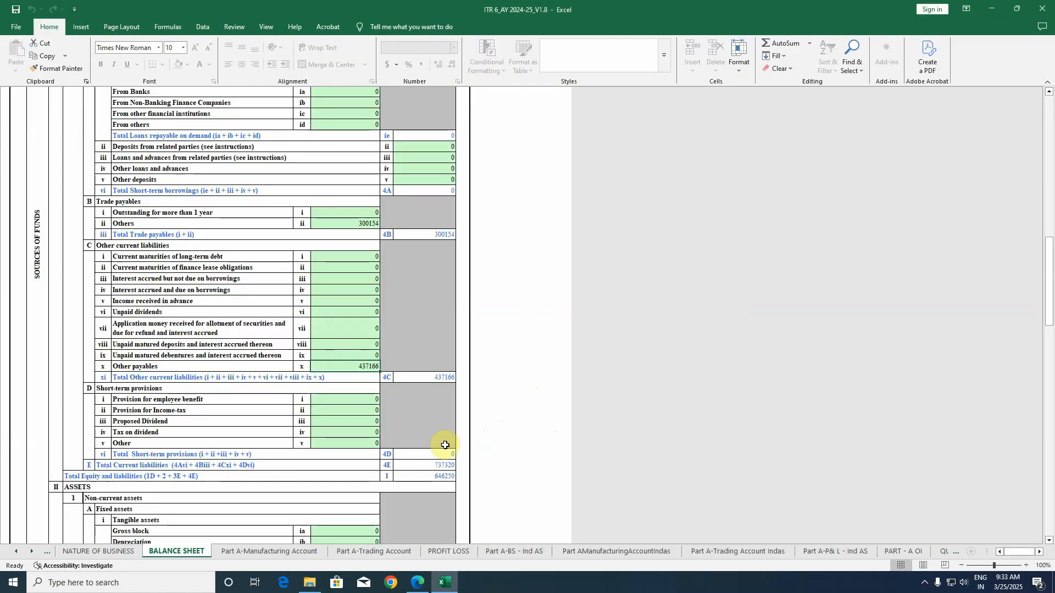
# Check Cash and cash equivalents under current assets against the PDF balance sheet in Edge, underlining the Cash and cash equivalents figure there
pyautogui.scroll(-8, 381, 431)
pyautogui.scroll(-15, 378, 430)
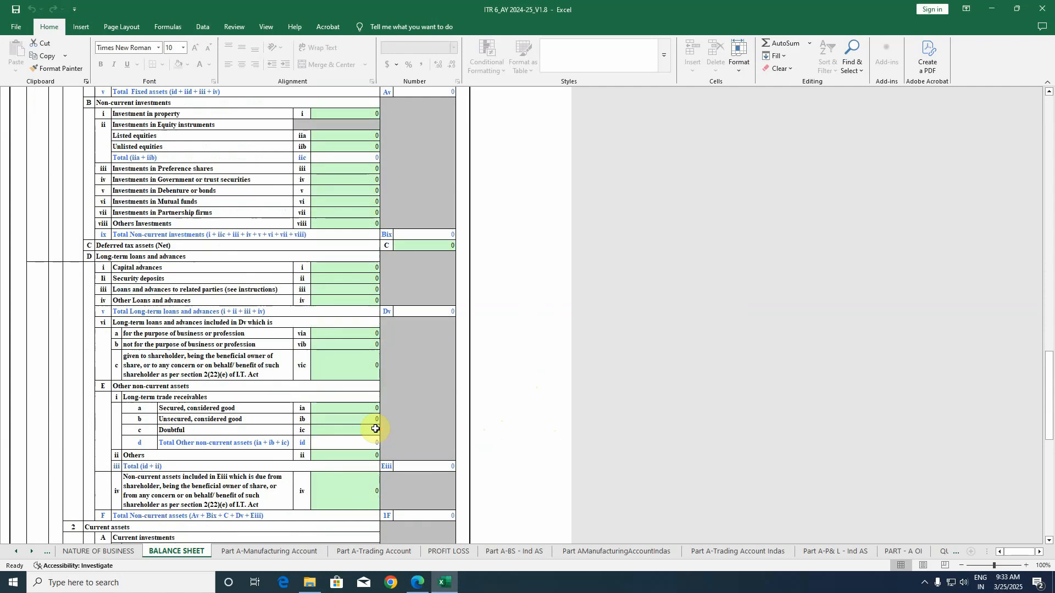
pyautogui.scroll(-7, 375, 428)
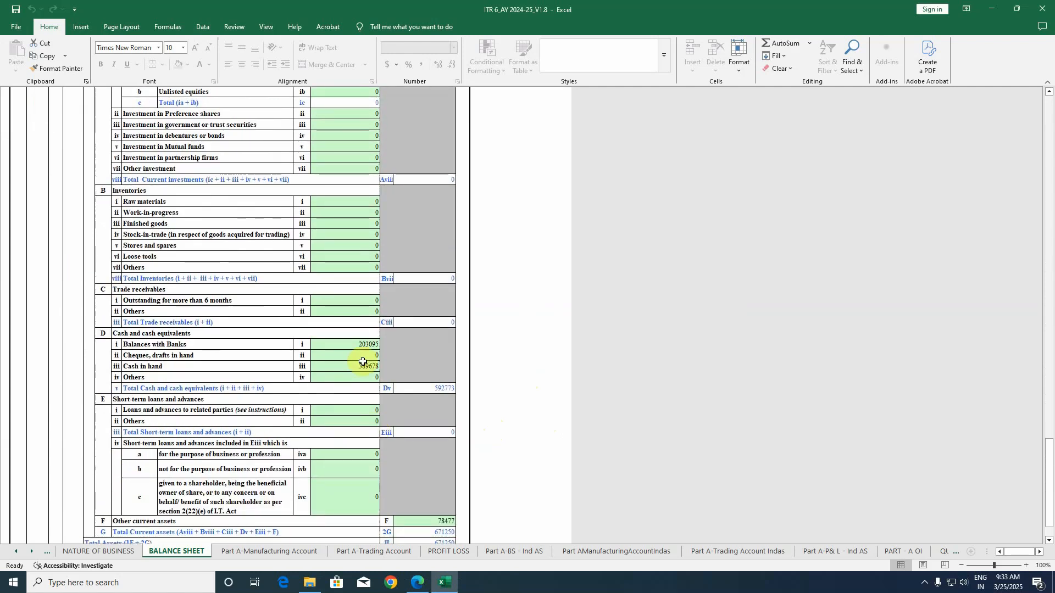
pyautogui.hotkey('alt', 'Tab')
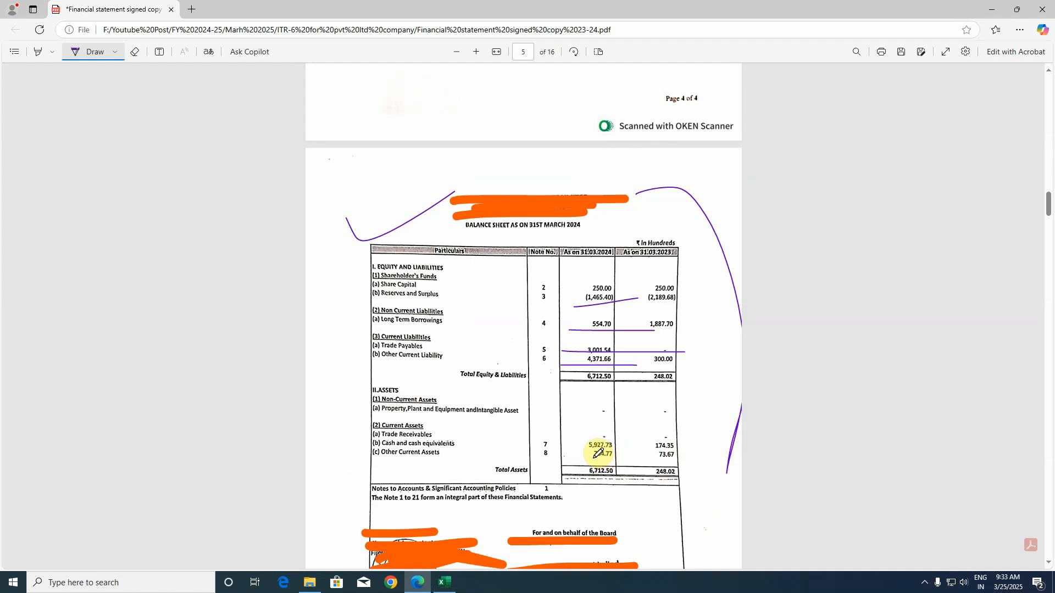
pyautogui.moveTo(565, 450); pyautogui.dragTo(643, 448)
pyautogui.hotkey('alt', 'Tab')
# Check Other current assets and Total Assets against the PDF balance sheet, underlining the Other Current Assets figure there
pyautogui.hotkey('alt', 'Tab')
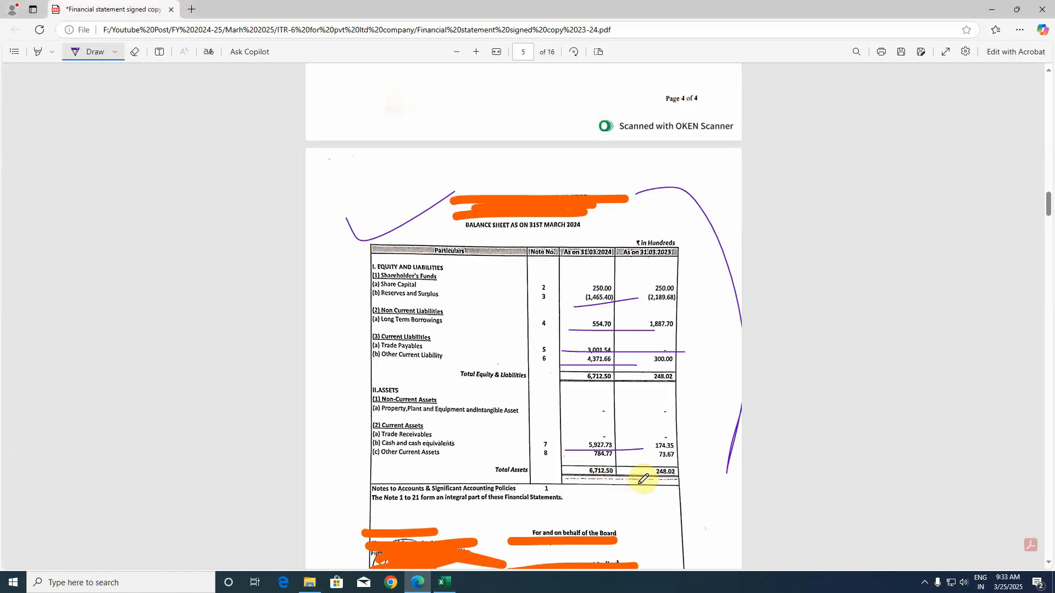
pyautogui.hotkey('alt', 'Tab')
pyautogui.scroll(-5, 351, 396)
pyautogui.scroll(-4, 354, 417)
pyautogui.scroll(4, 355, 404)
pyautogui.click(437, 356)
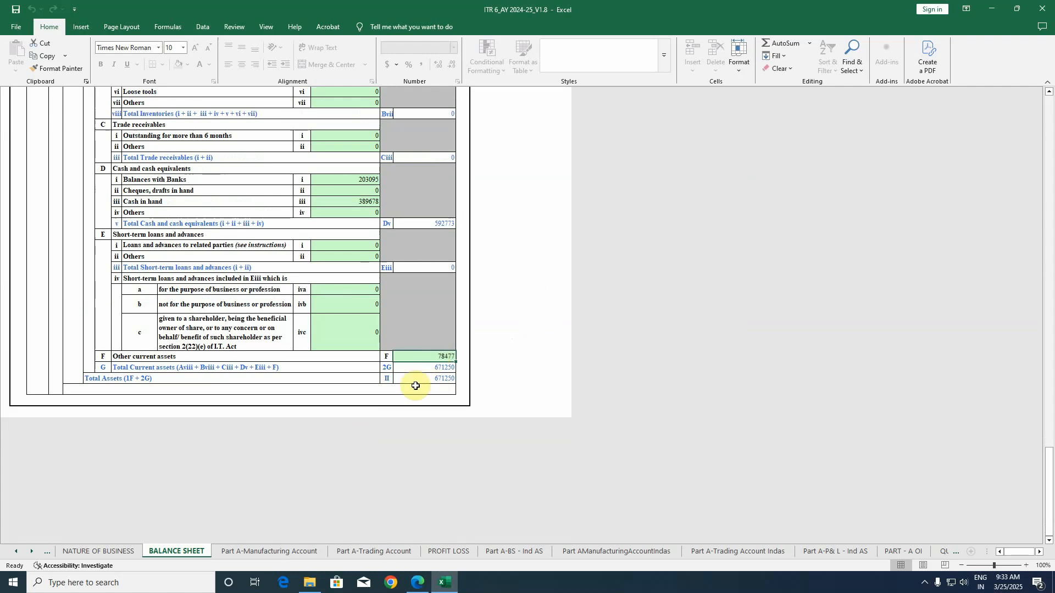
pyautogui.hotkey('alt', 'Tab')
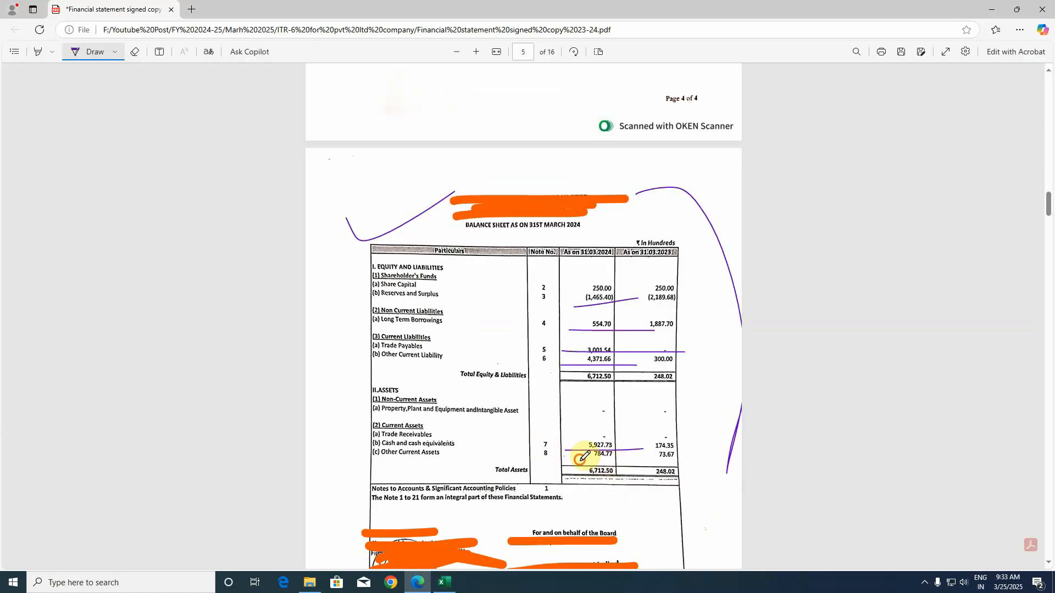
pyautogui.hotkey('alt', 'Tab')
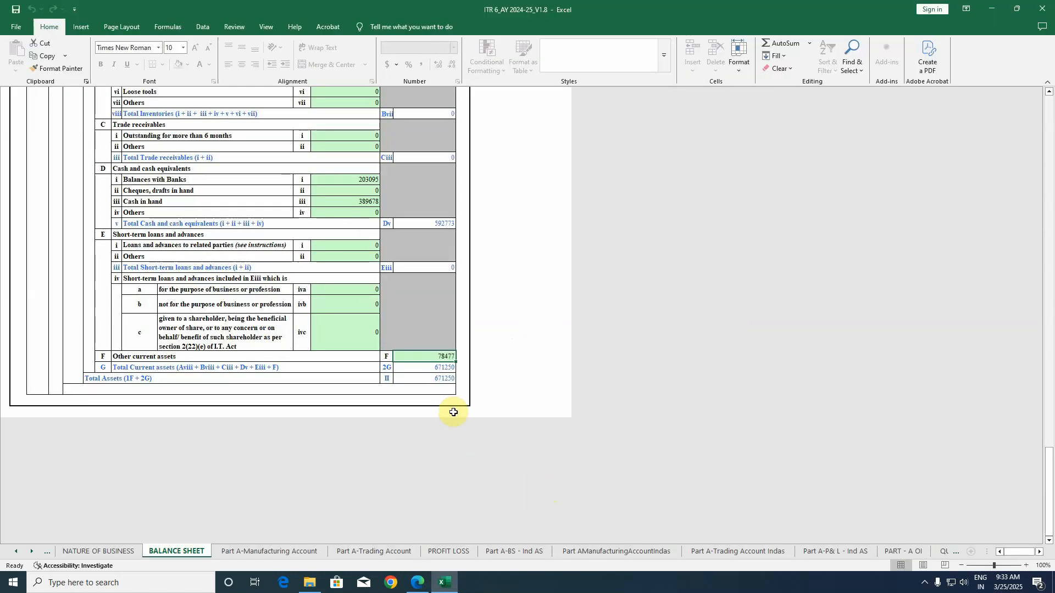
# Validate the BALANCE SHEET sheet and dismiss the resulting message
pyautogui.scroll(20, 452, 413)
pyautogui.click(524, 151)
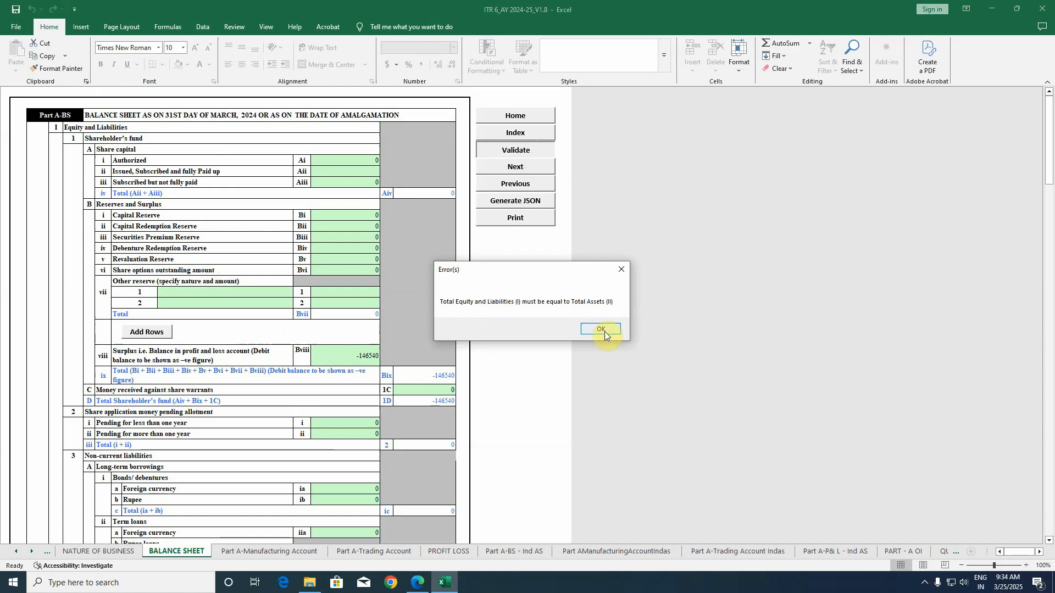
pyautogui.click(604, 331)
# Enter 25000 as both Authorized and Issued, Subscribed and fully Paid up share capital, and validate the balance sheet again
pyautogui.click(340, 159)
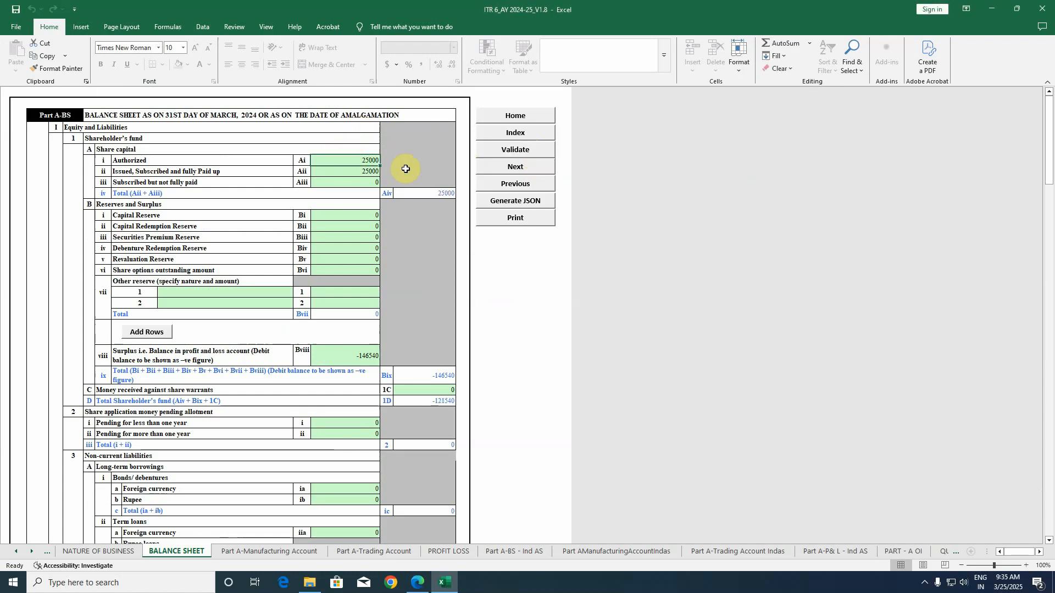
pyautogui.click(356, 172)
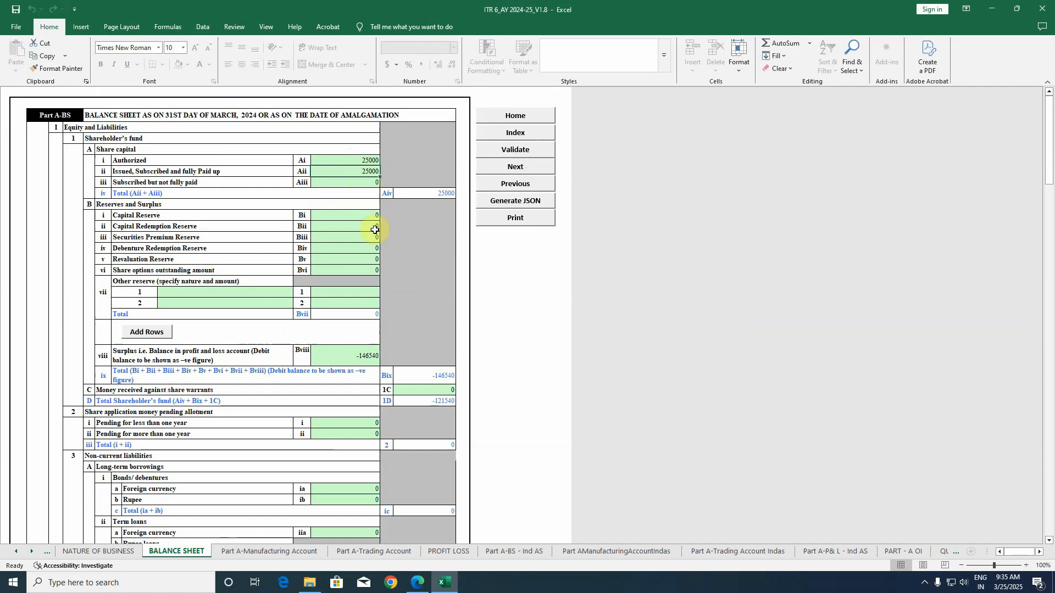
pyautogui.click(514, 150)
pyautogui.click(537, 319)
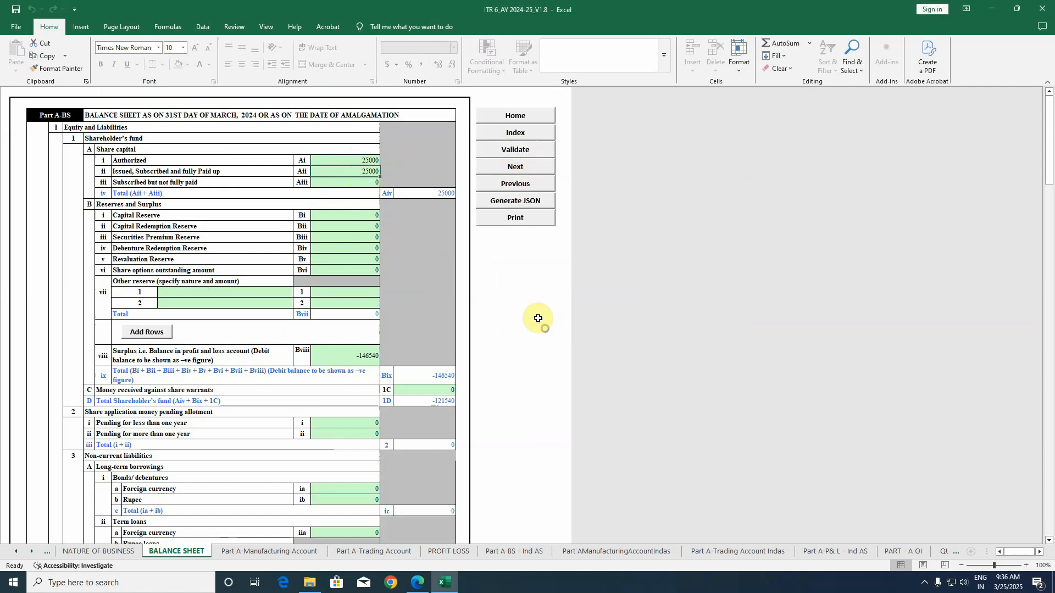
# Move on to the Part A-Manufacturing Account sheet and validate it
pyautogui.click(516, 168)
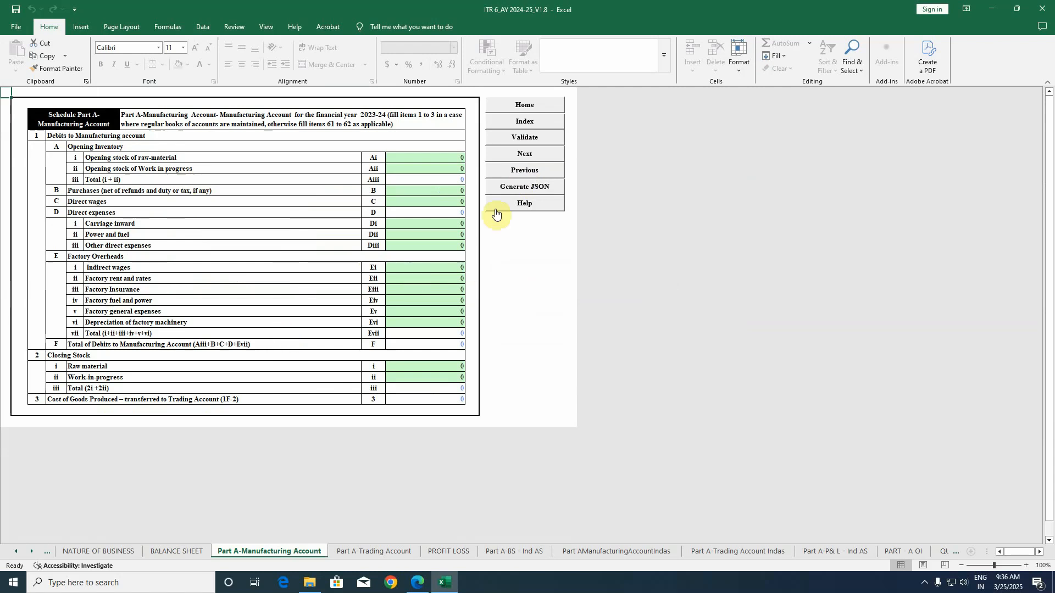
pyautogui.click(527, 140)
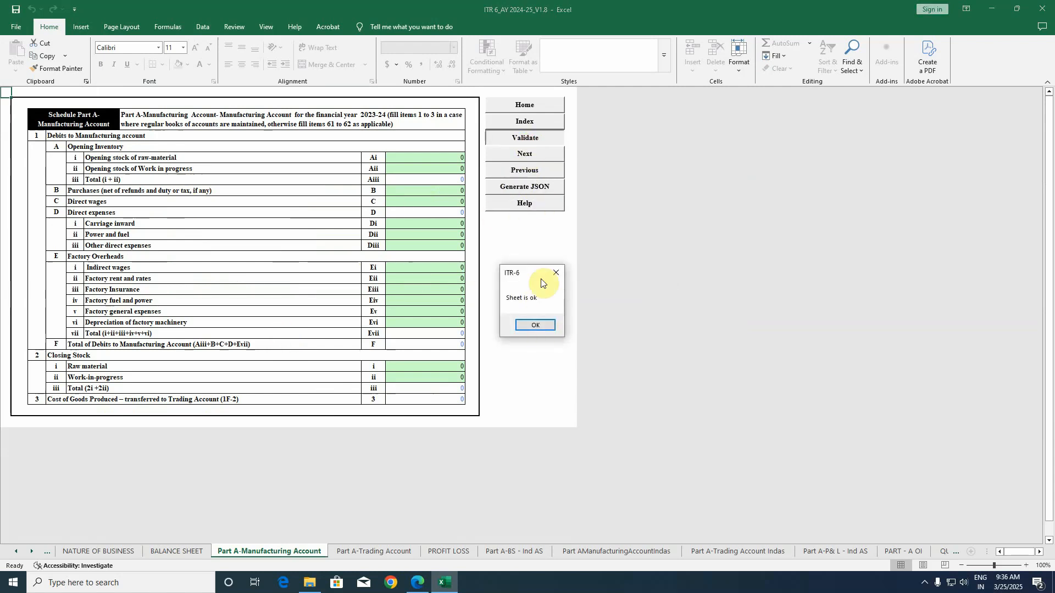
pyautogui.click(535, 324)
# Open the Part A-Trading Account sheet and compare Sale of services with Revenue from operations in the PDF's profit and loss statement
pyautogui.click(526, 155)
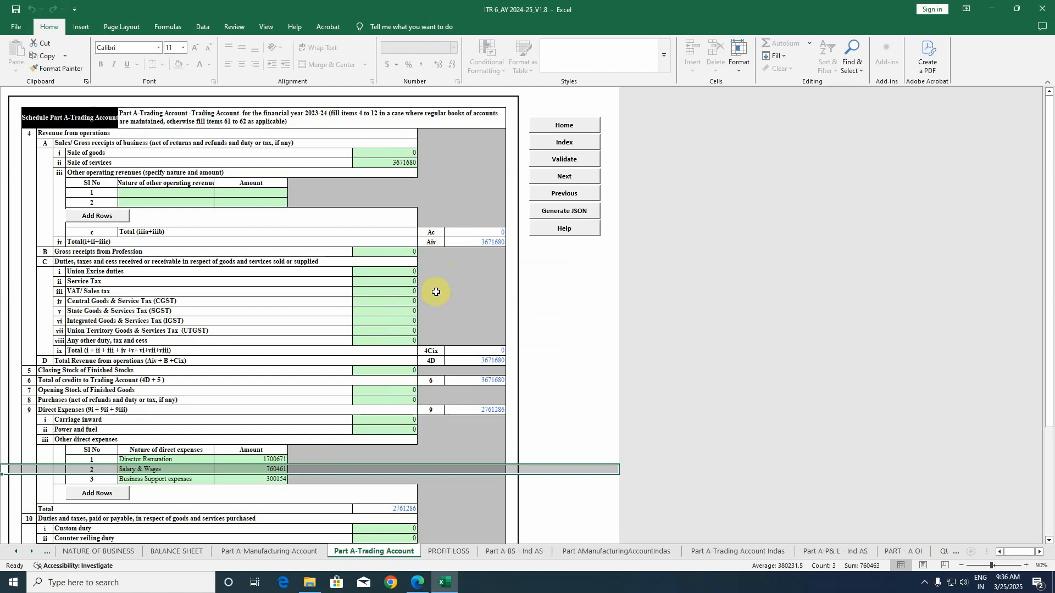
pyautogui.hotkey('alt', 'Tab')
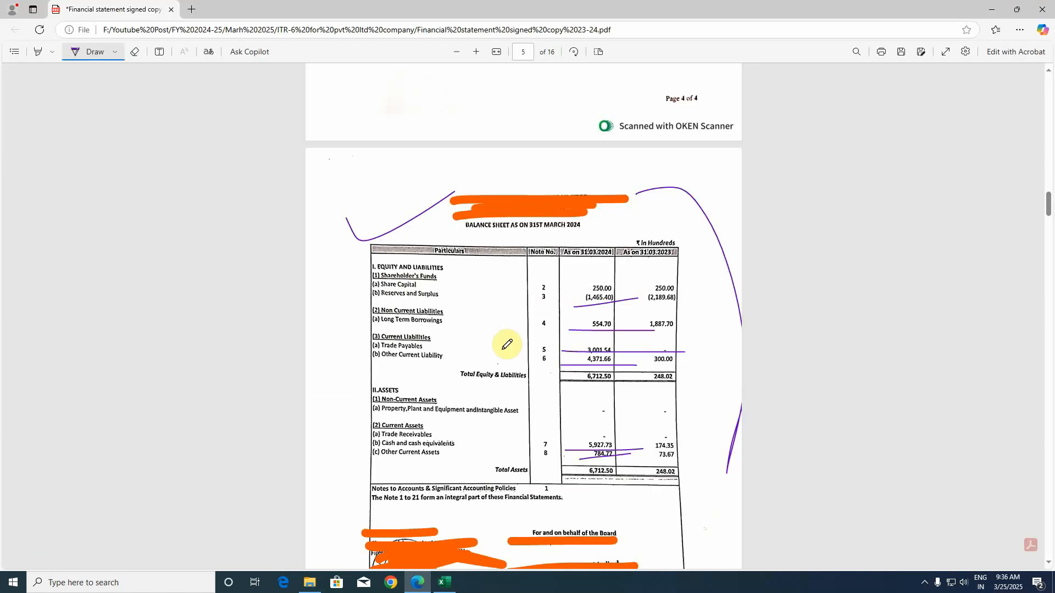
pyautogui.scroll(-7, 500, 328)
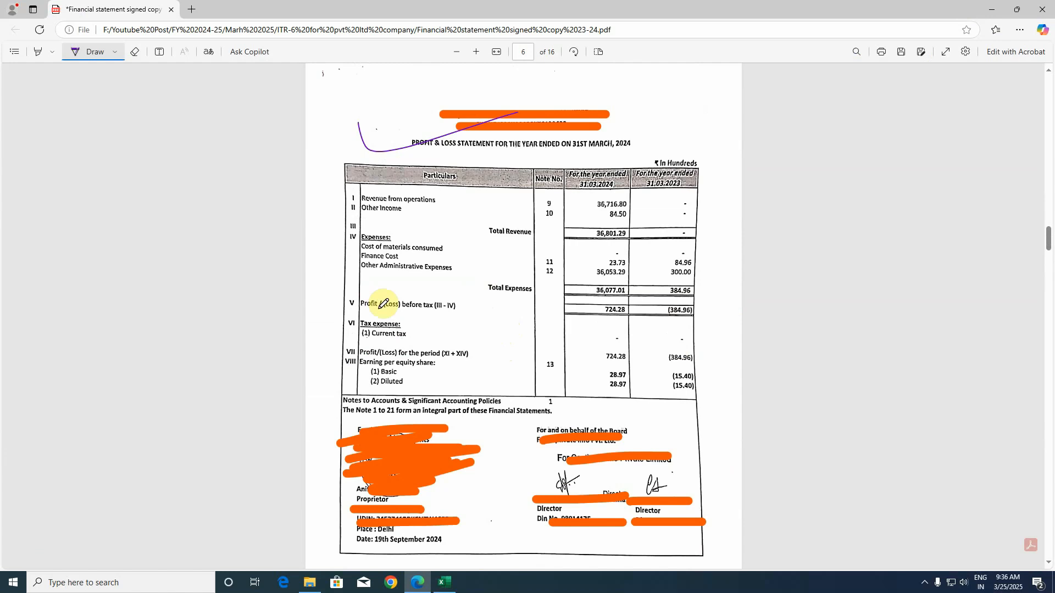
pyautogui.hotkey('alt', 'Tab')
pyautogui.click(401, 161)
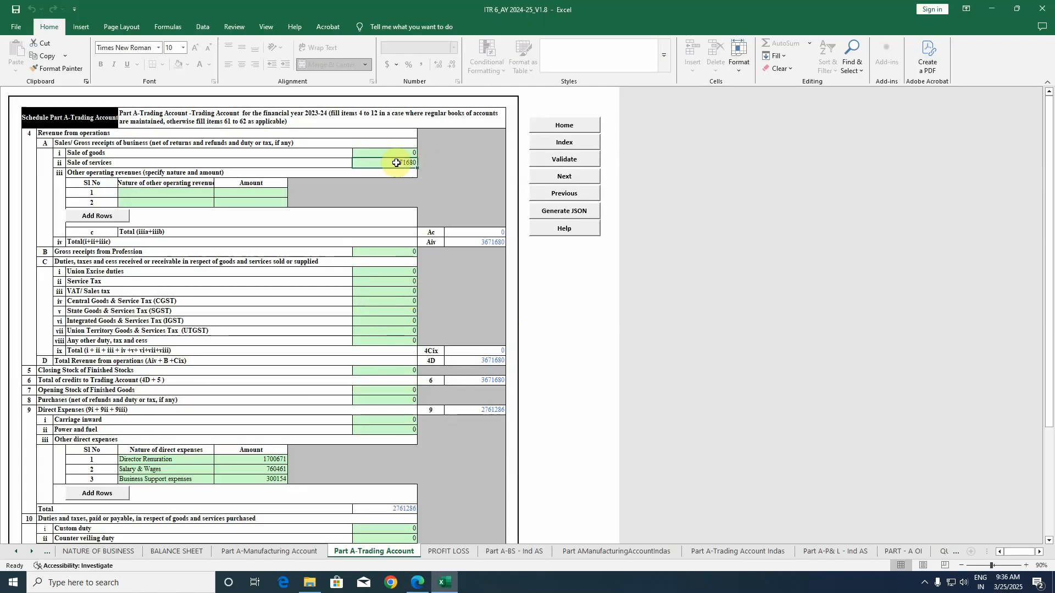
pyautogui.hotkey('alt', 'Tab')
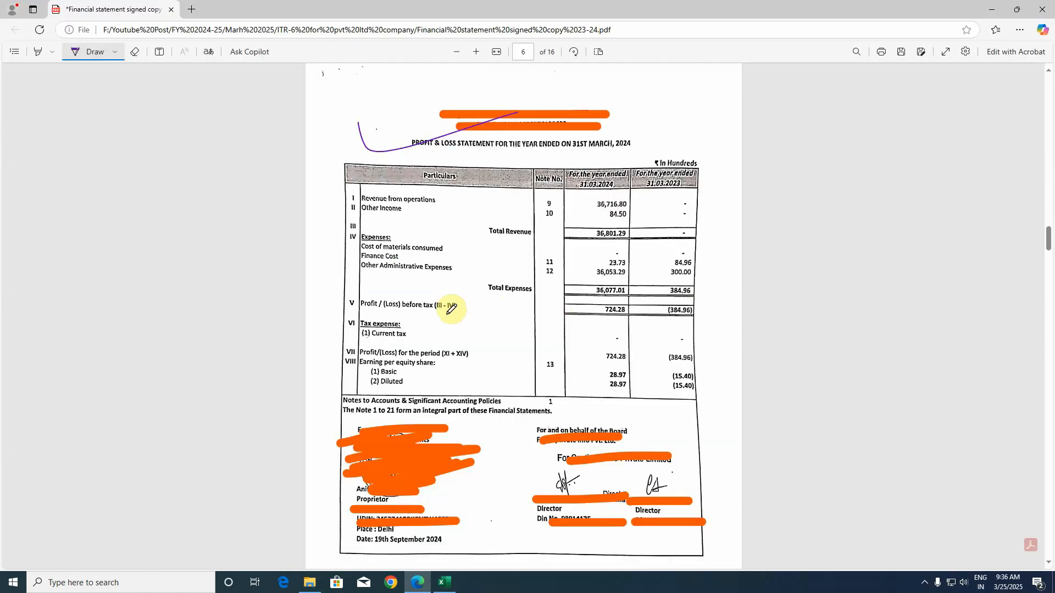
# Review the direct expenses and gross profit in the Trading Account sheet against the PDF's profit and loss statement
pyautogui.hotkey('alt', 'Tab')
pyautogui.scroll(-8, 408, 340)
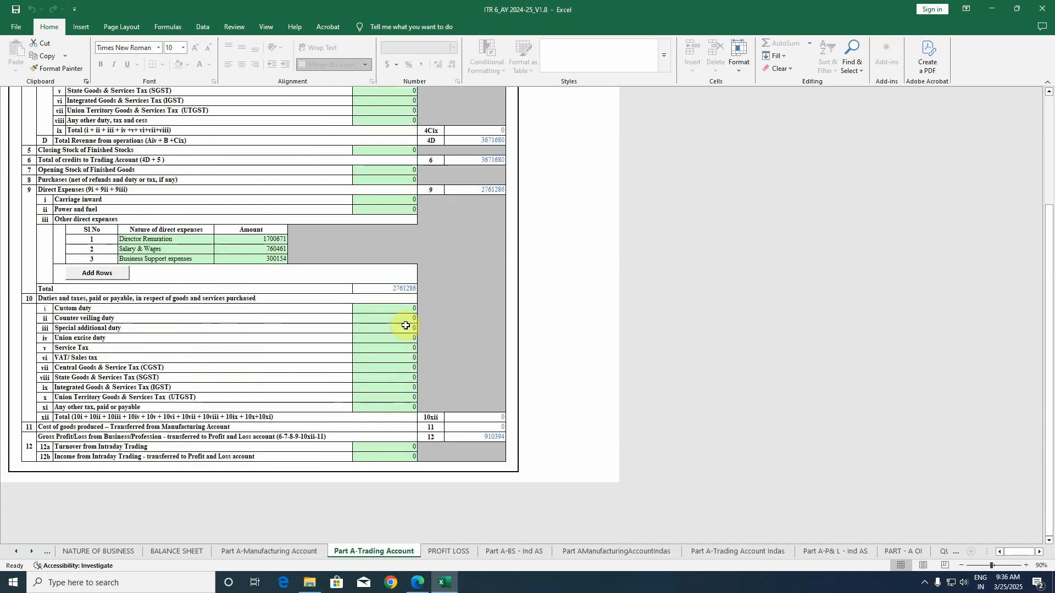
pyautogui.click(464, 406)
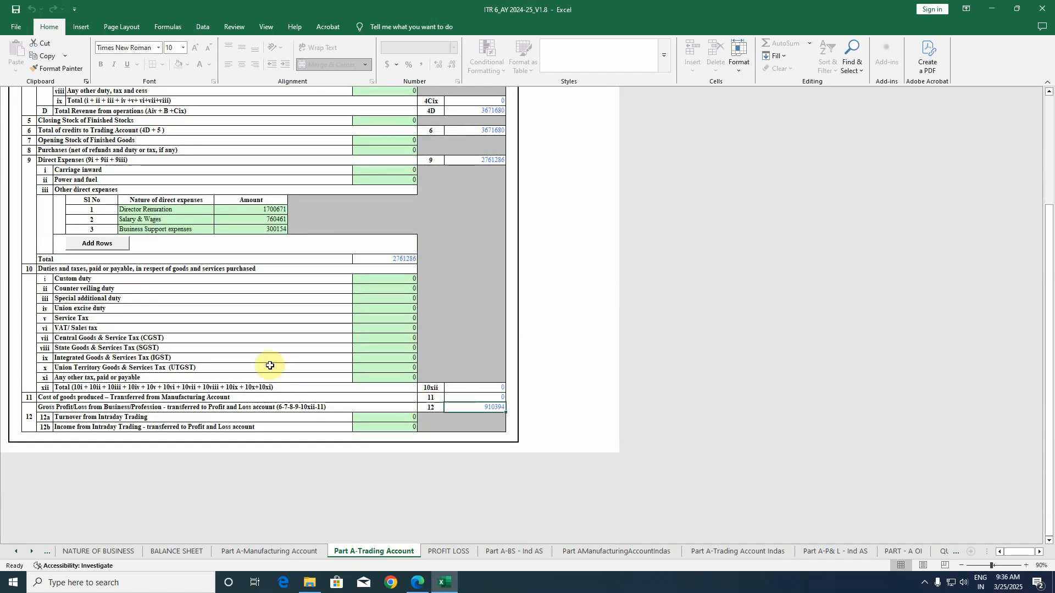
pyautogui.hotkey('alt', 'Tab')
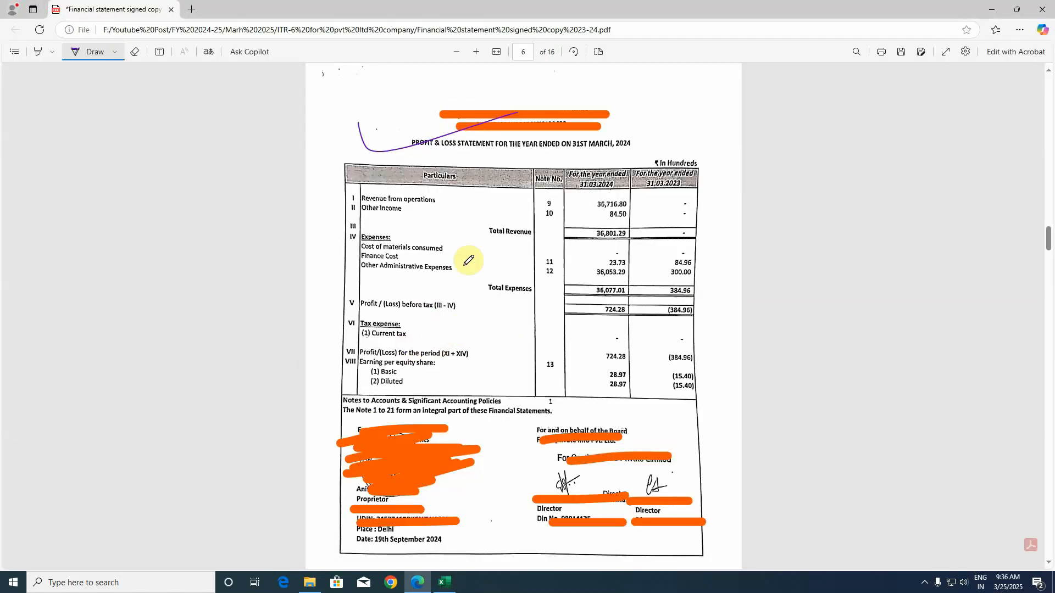
pyautogui.hotkey('alt', 'Tab')
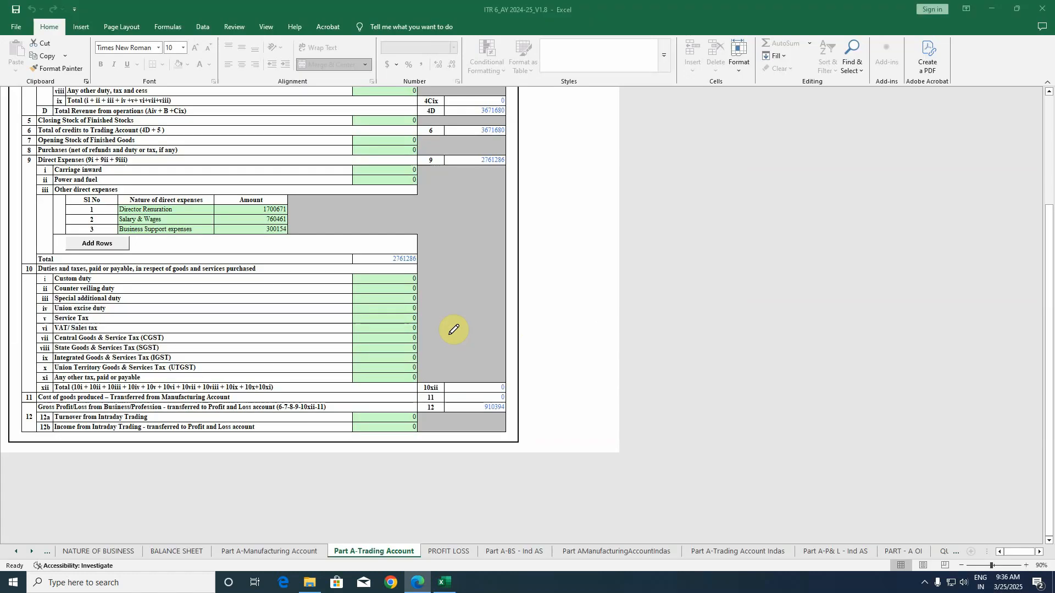
# Open the PROFIT LOSS sheet and check its indirect income against the PDF, underlining the Other Income figure there
pyautogui.click(468, 549)
pyautogui.scroll(10, 360, 302)
pyautogui.scroll(3, 359, 302)
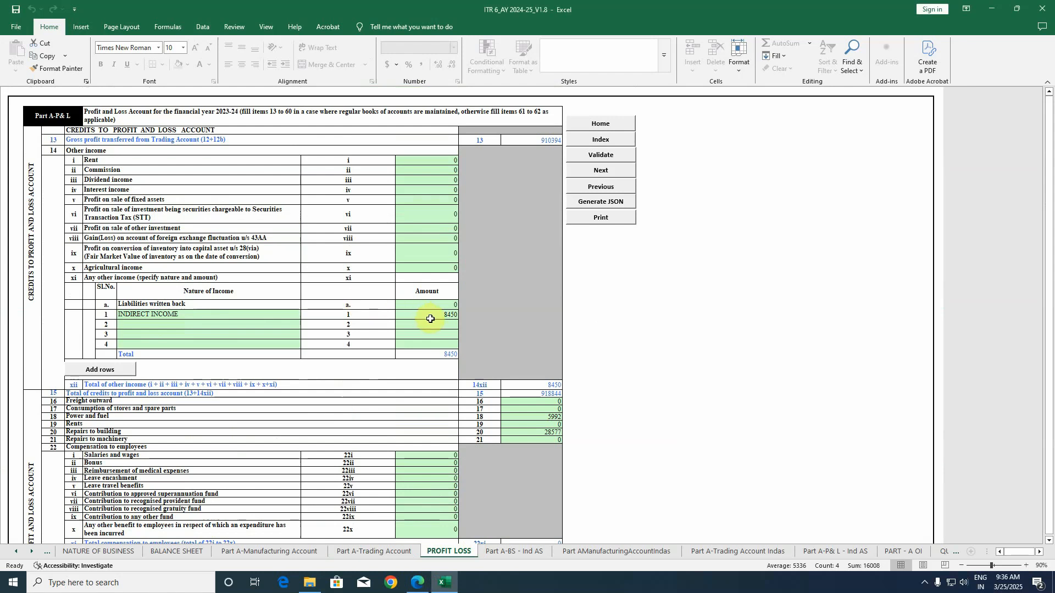
pyautogui.hotkey('alt', 'Tab')
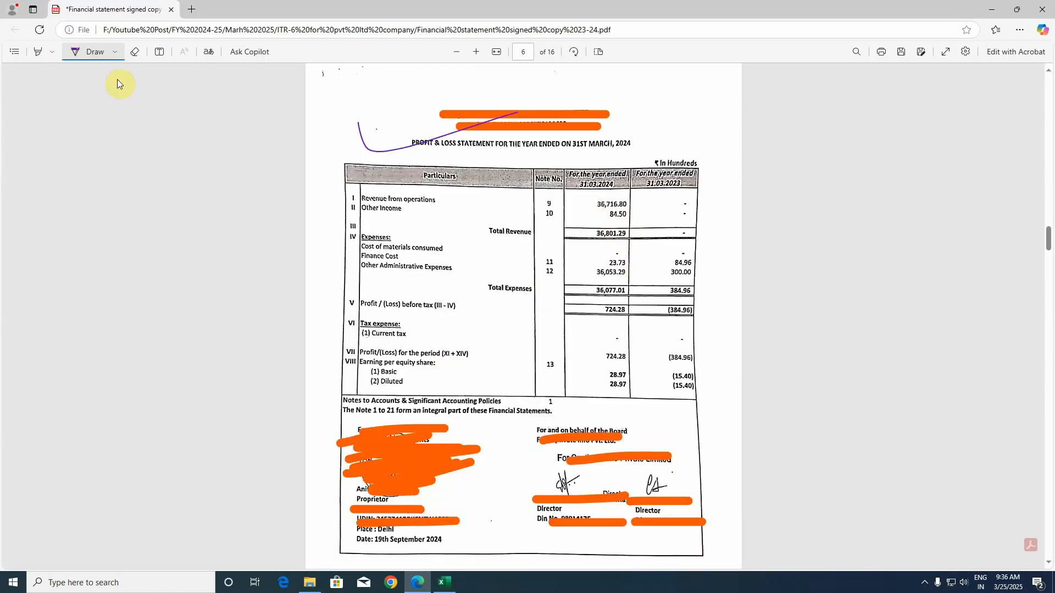
pyautogui.click(75, 53)
pyautogui.moveTo(594, 218); pyautogui.dragTo(640, 218)
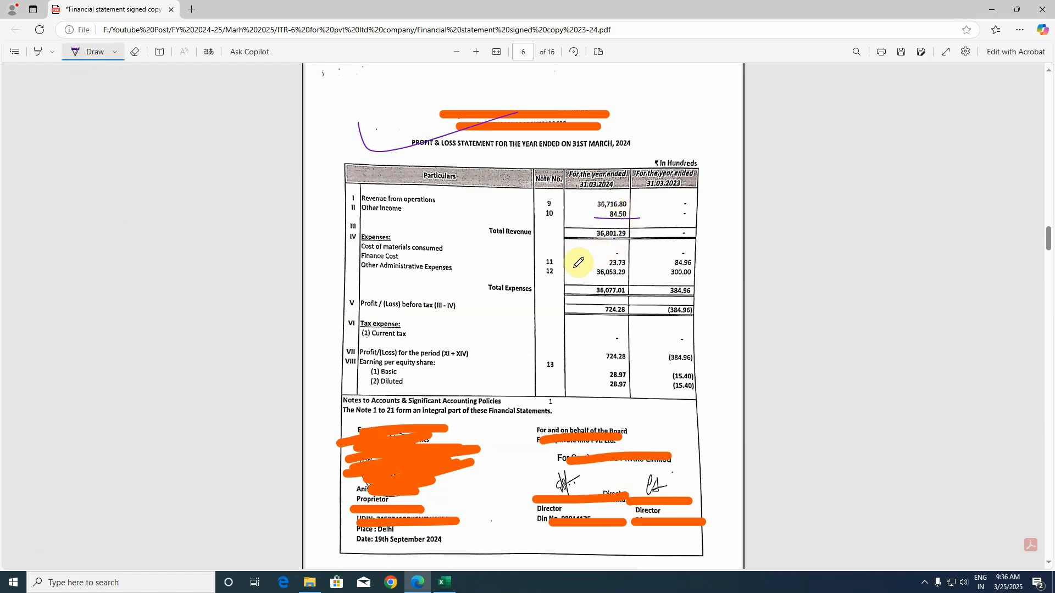
pyautogui.hotkey('alt', 'Tab')
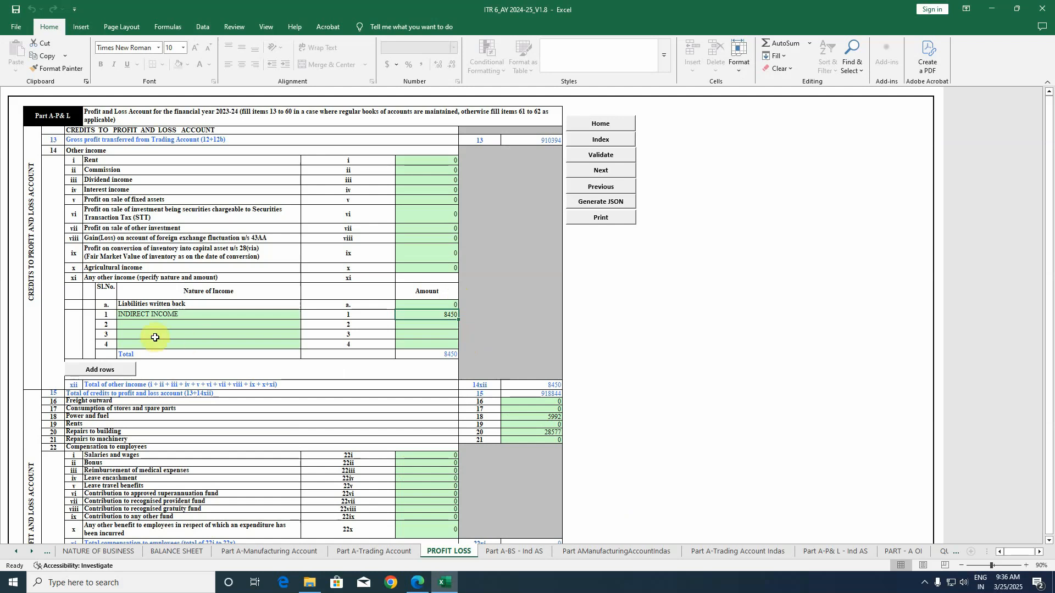
pyautogui.hotkey('alt', 'Tab')
pyautogui.hotkey('alt', 'Tab')
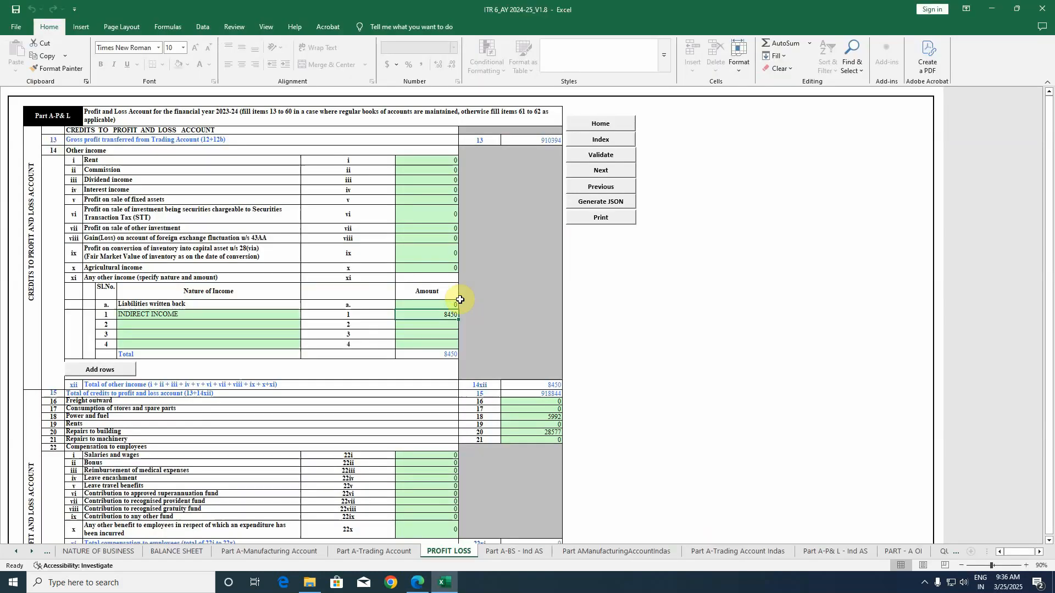
# Compare the expense rows debited in the PROFIT LOSS sheet with the Expenses section of the PDF's profit and loss statement
pyautogui.scroll(-3, 460, 300)
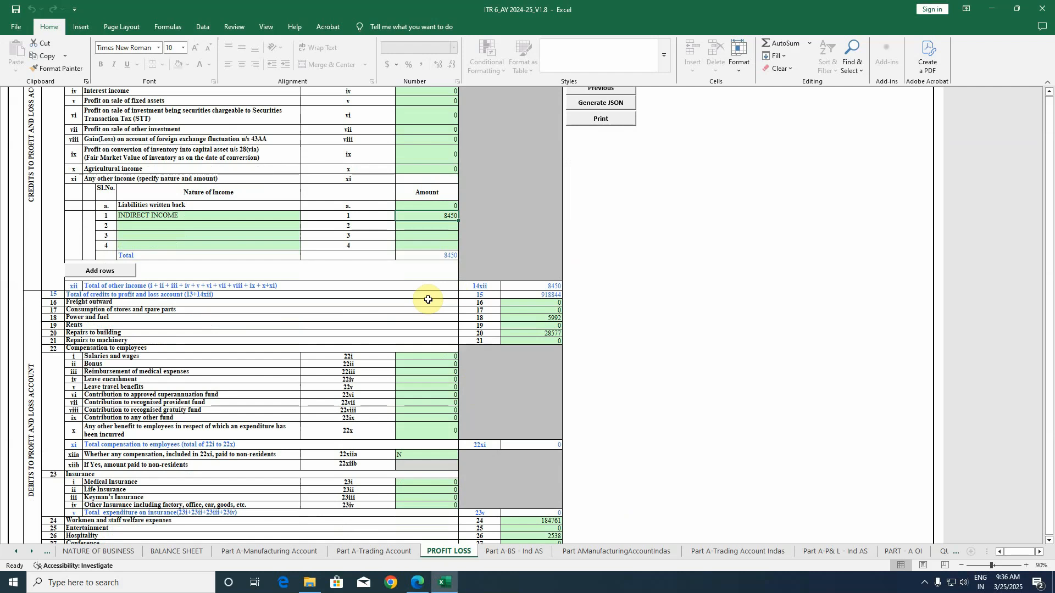
pyautogui.hotkey('alt', 'Tab')
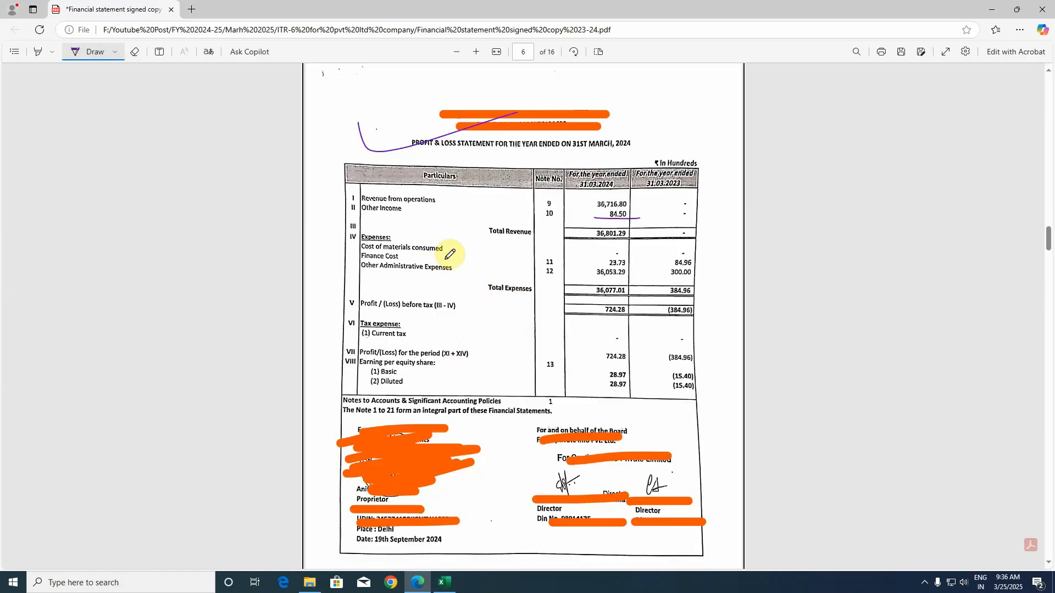
pyautogui.hotkey('alt', 'Tab')
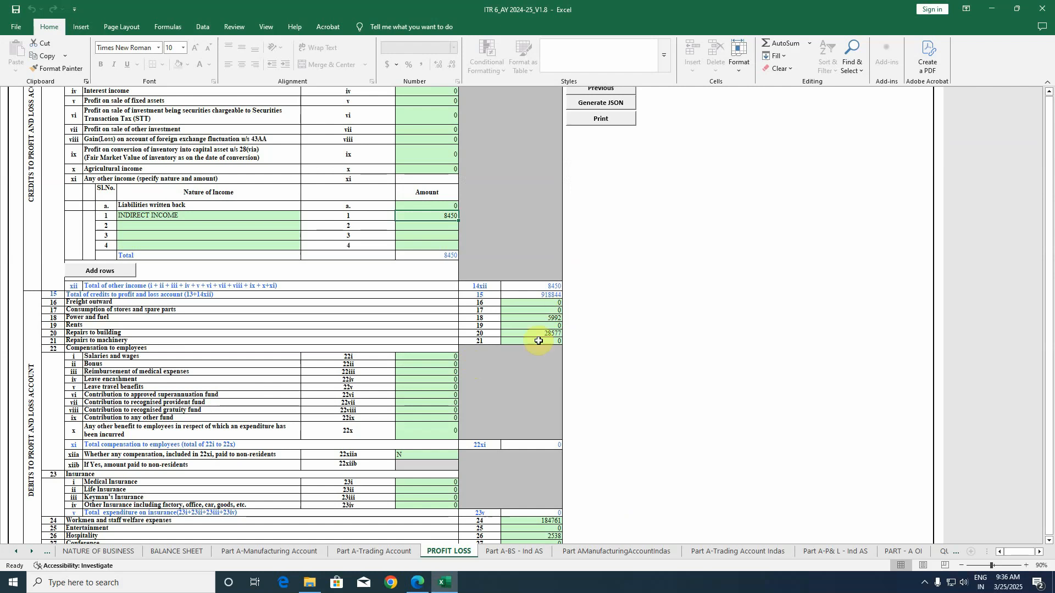
pyautogui.scroll(-9, 527, 354)
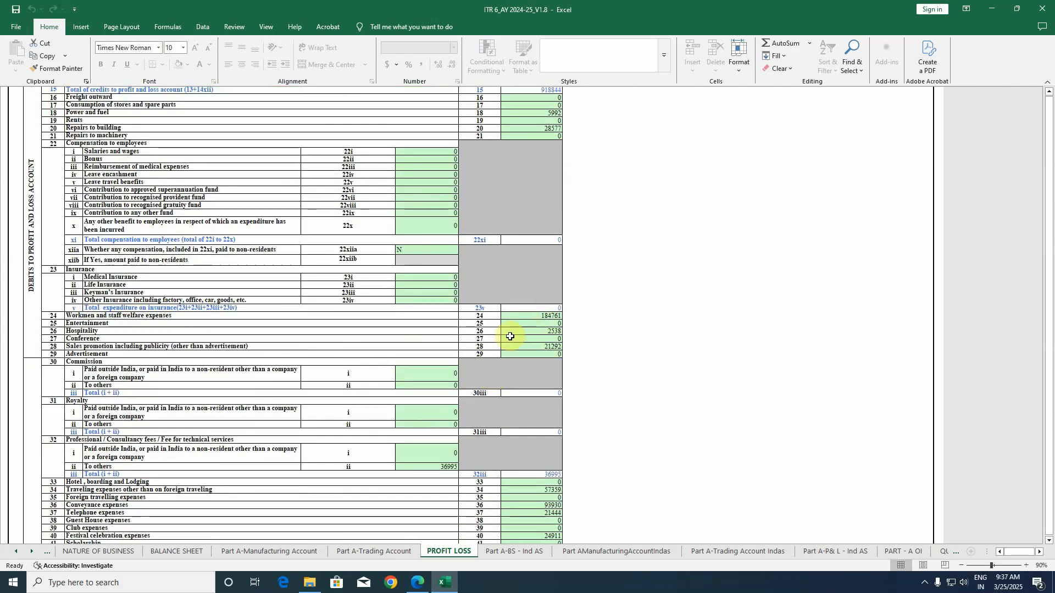
# Find note 12, Other Expenses, in the PDF's notes to the financial statements and review its administrative expense breakdown
pyautogui.hotkey('alt', 'Tab')
pyautogui.scroll(-15, 571, 368)
pyautogui.scroll(-15, 574, 376)
pyautogui.scroll(7, 574, 377)
pyautogui.scroll(-11, 574, 379)
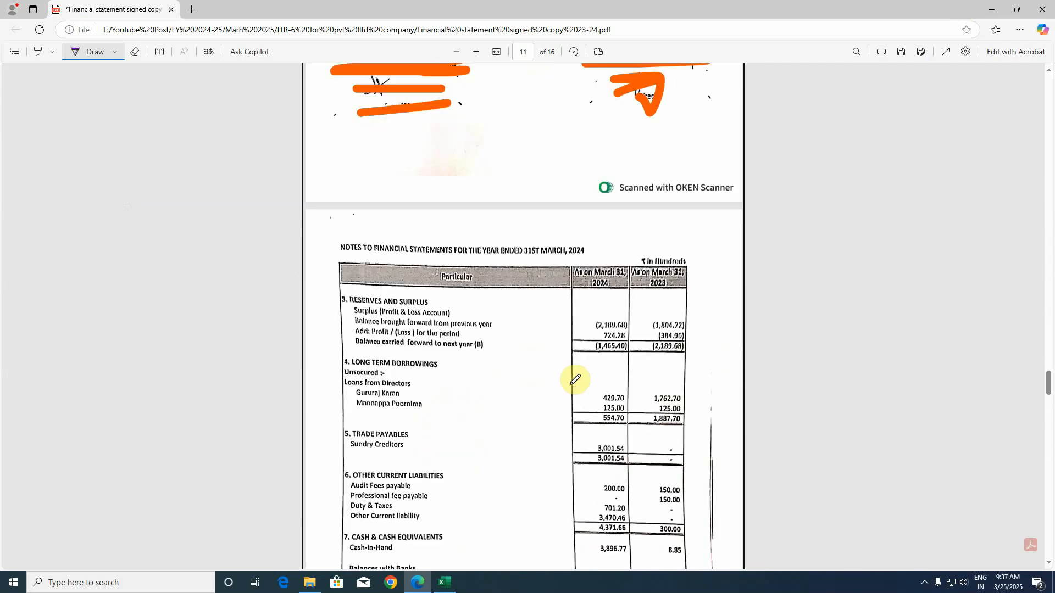
pyautogui.scroll(-5, 522, 363)
pyautogui.scroll(-5, 466, 330)
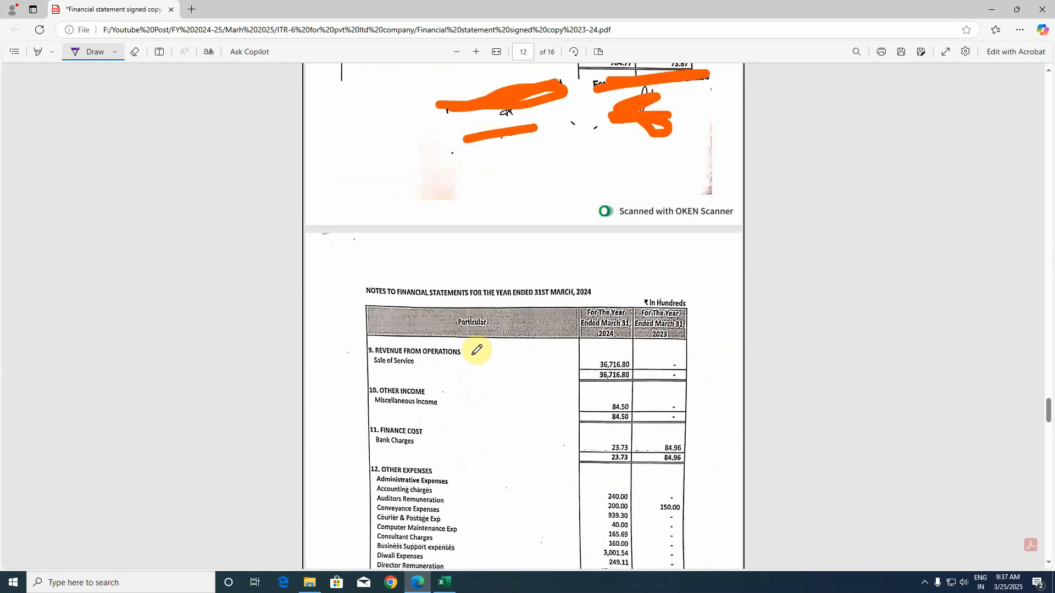
pyautogui.scroll(-5, 476, 350)
pyautogui.moveTo(346, 183); pyautogui.dragTo(487, 198)
pyautogui.scroll(-4, 487, 198)
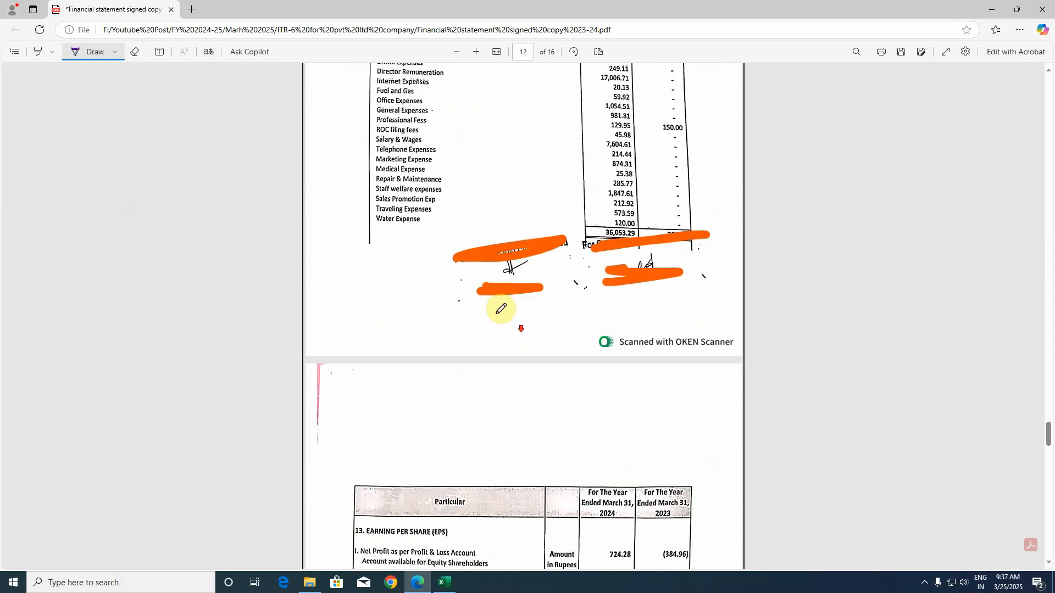
# Review the audit fee, the Other expenses table and the remaining items through the end of the PROFIT LOSS sheet
pyautogui.hotkey('alt', 'Tab')
pyautogui.scroll(-20, 463, 319)
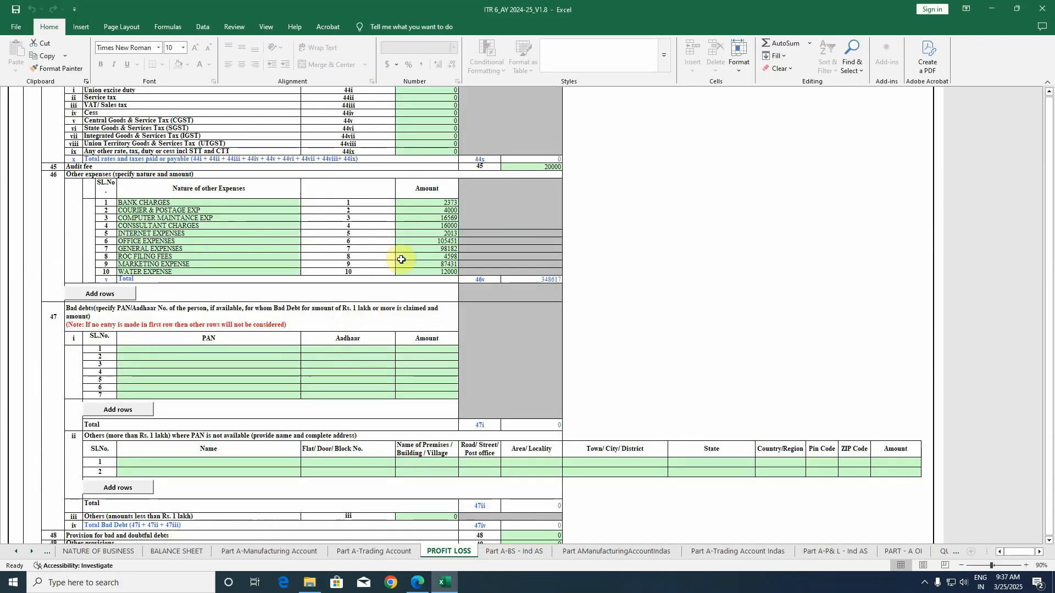
pyautogui.scroll(-15, 371, 317)
pyautogui.scroll(-12, 377, 317)
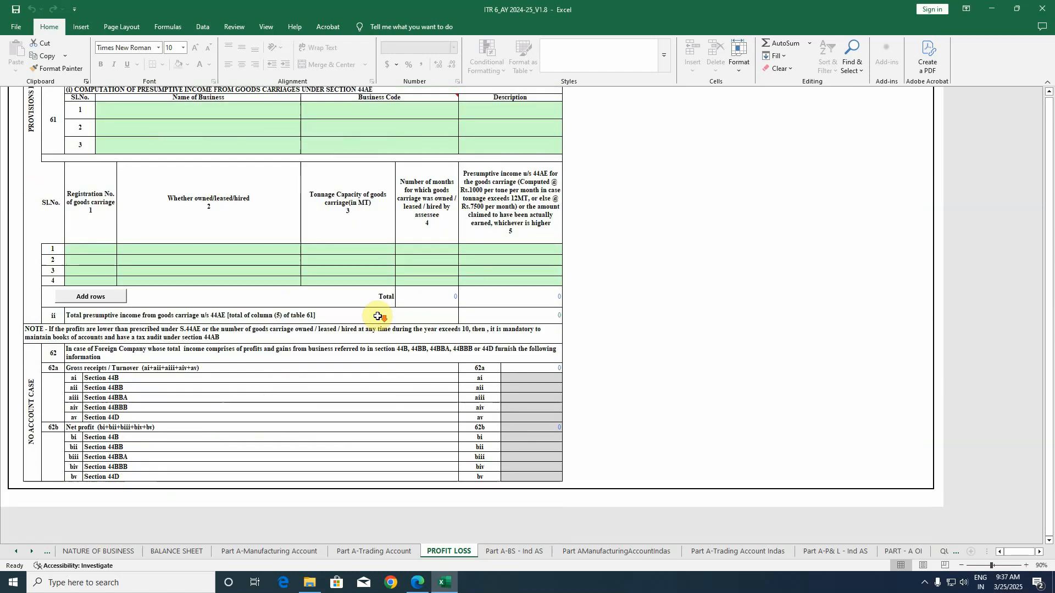
# Switch to the financial statements PDF in Edge and go back to the profit and loss statement on page 6
pyautogui.scroll(11, 377, 316)
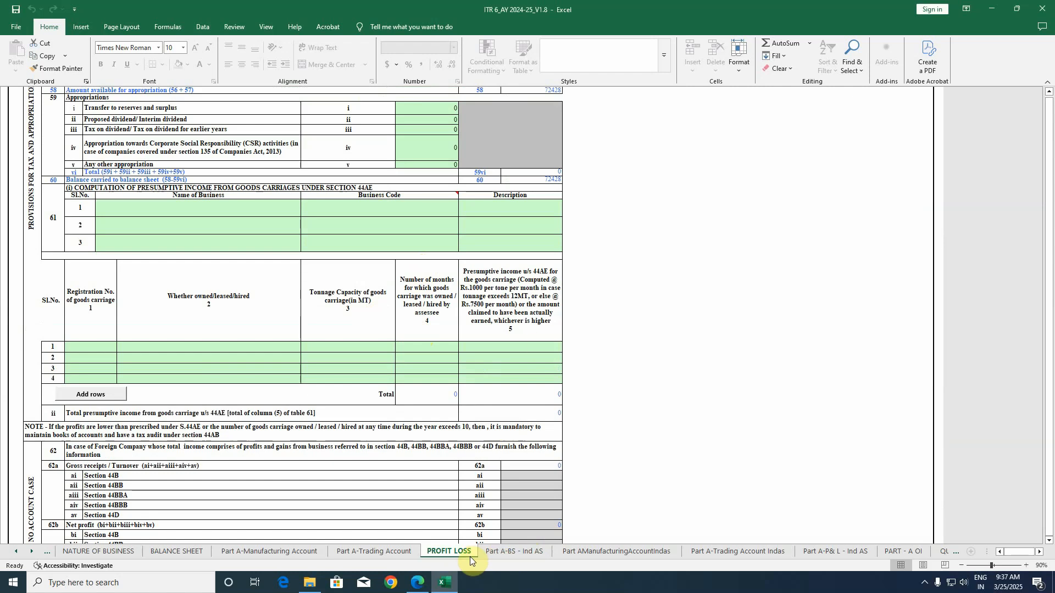
pyautogui.hotkey('alt', 'Tab')
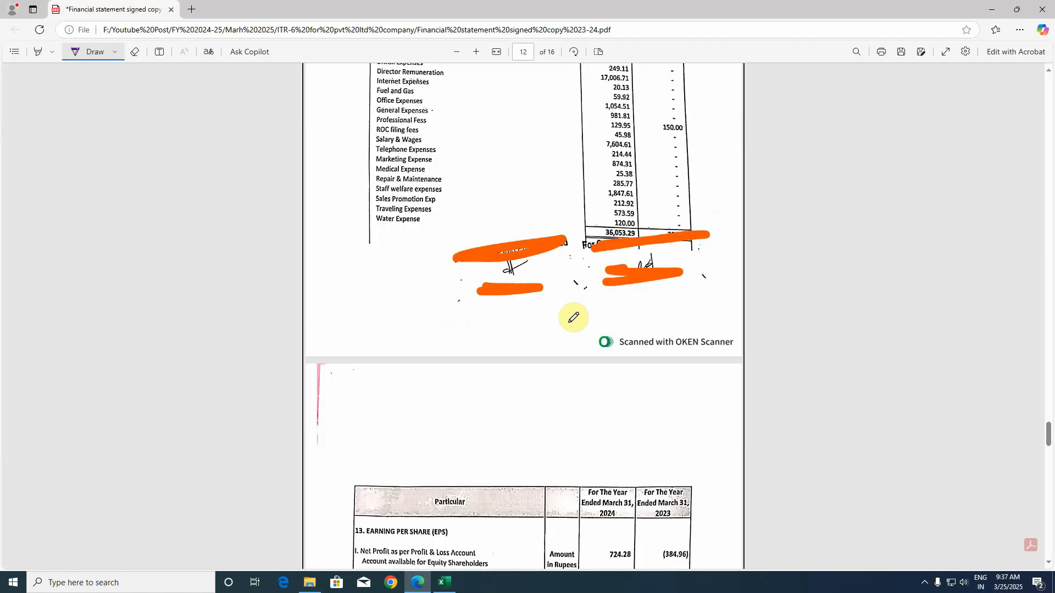
pyautogui.scroll(3, 560, 235)
pyautogui.scroll(10, 560, 235)
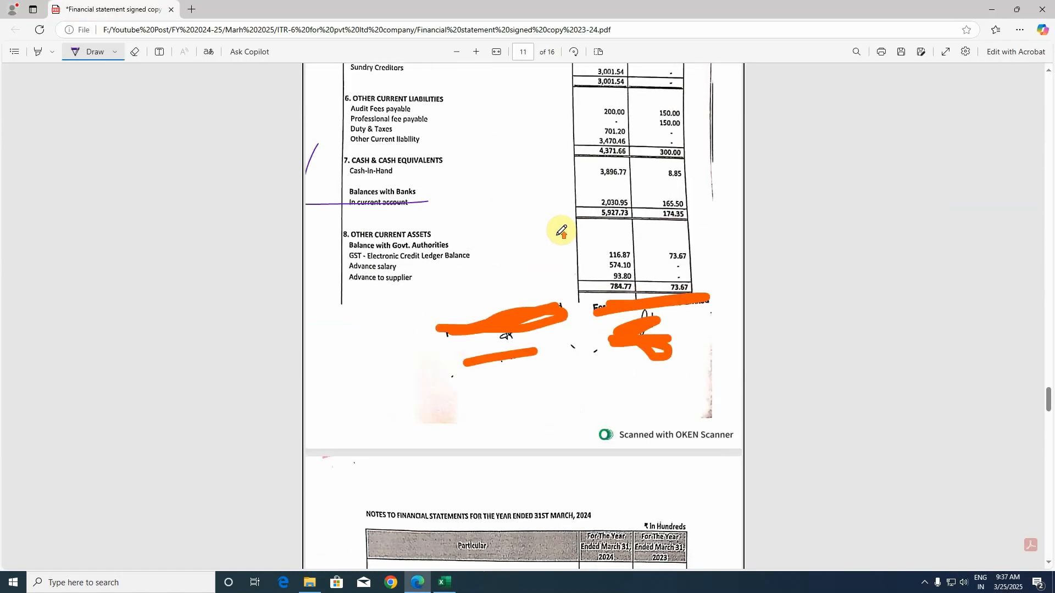
pyautogui.scroll(15, 560, 229)
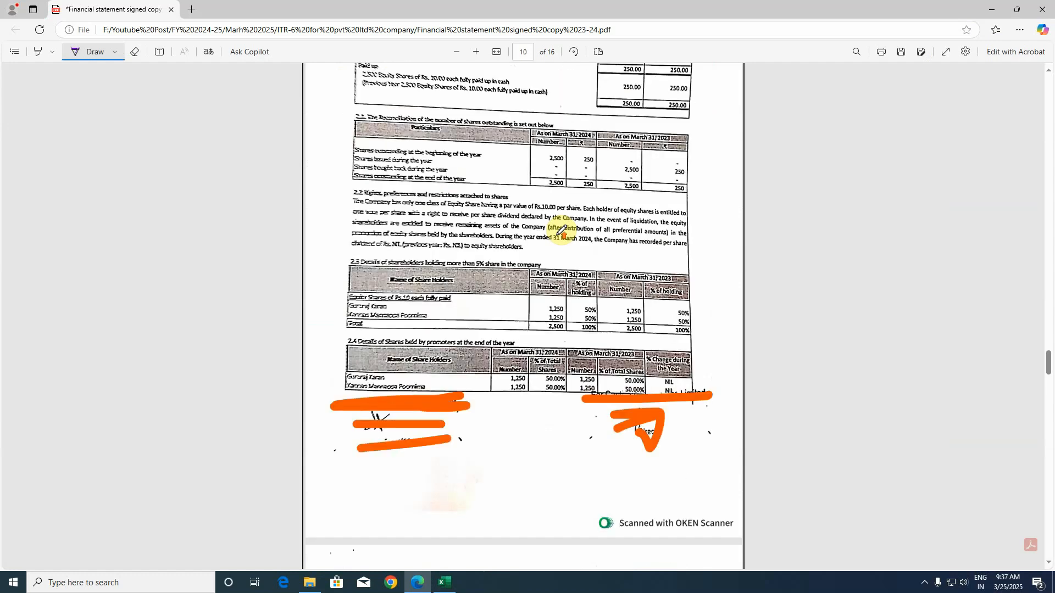
pyautogui.scroll(12, 561, 230)
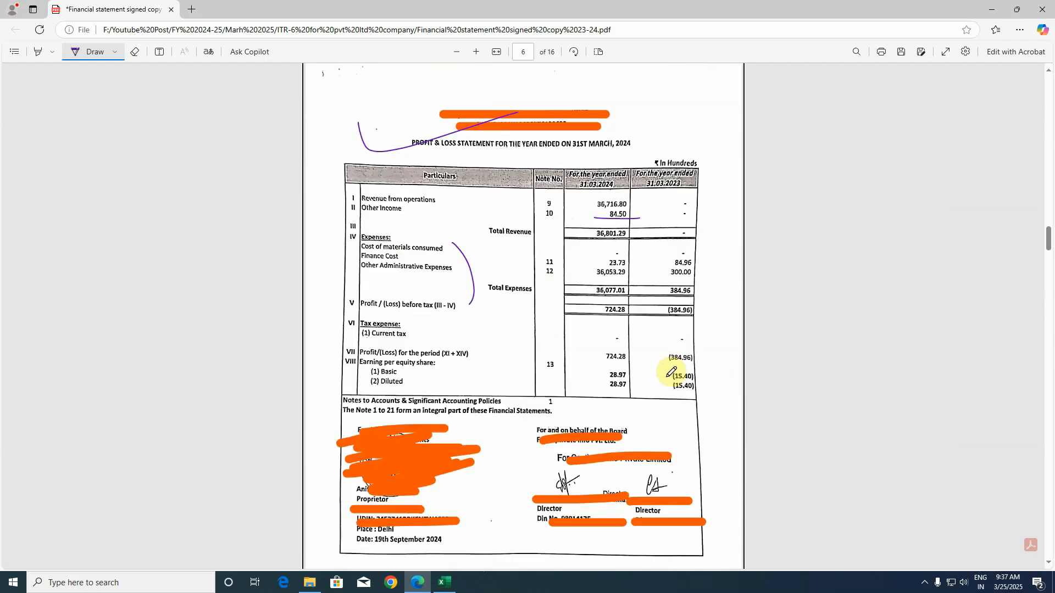
# Compare item 60, balance carried to balance sheet, with the PDF's profit for the period and underline the 2024 profit figure there
pyautogui.hotkey('alt', 'Tab')
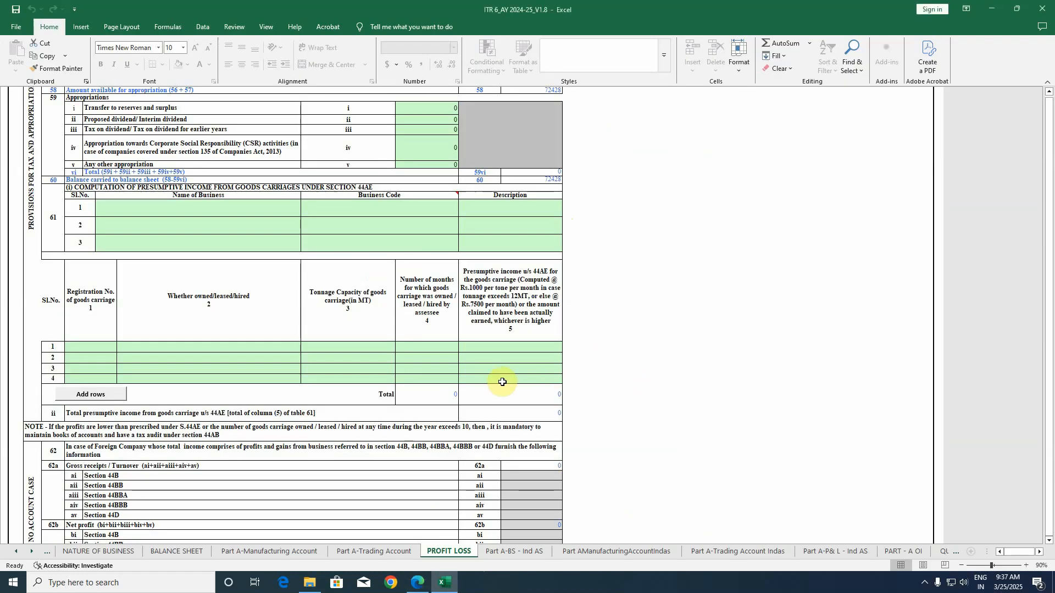
pyautogui.click(542, 179)
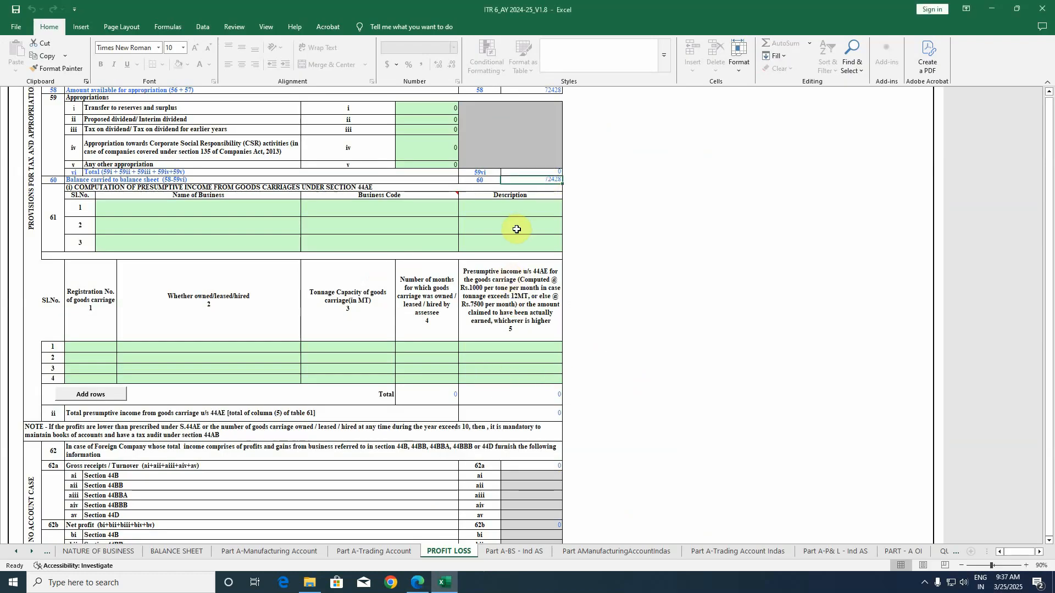
pyautogui.hotkey('alt', 'Tab')
pyautogui.moveTo(583, 367)
pyautogui.mouseDown()
pyautogui.moveTo(635, 358)
pyautogui.moveTo(546, 360)
pyautogui.mouseUp()
pyautogui.hotkey('alt', 'Tab')
# Return to the start of the PROFIT LOSS sheet and validate it
pyautogui.scroll(-10, 506, 353)
pyautogui.scroll(3, 506, 353)
pyautogui.moveTo(1049, 477); pyautogui.dragTo(1050, 379)
pyautogui.click(616, 155)
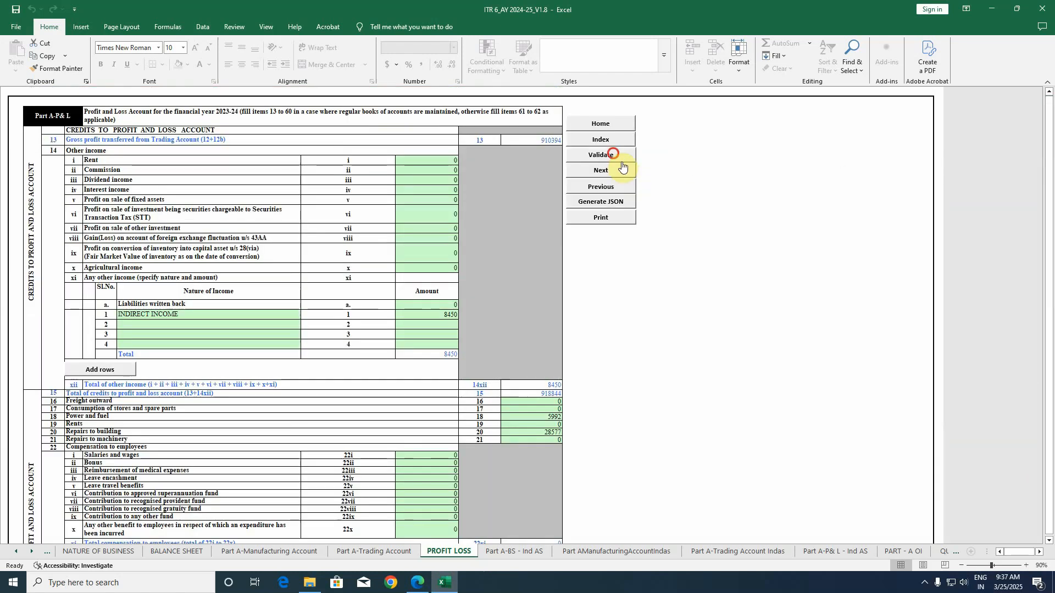
pyautogui.click(544, 325)
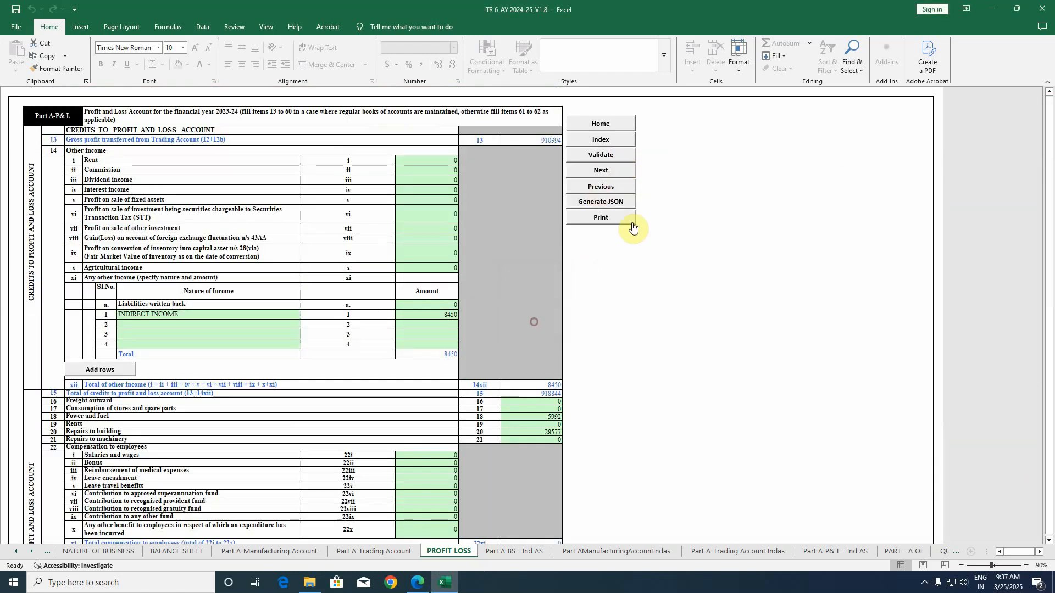
pyautogui.click(605, 156)
pyautogui.click(535, 325)
# Go to the Part A-BS - Ind AS sheet, look it over and validate it without entries
pyautogui.click(601, 170)
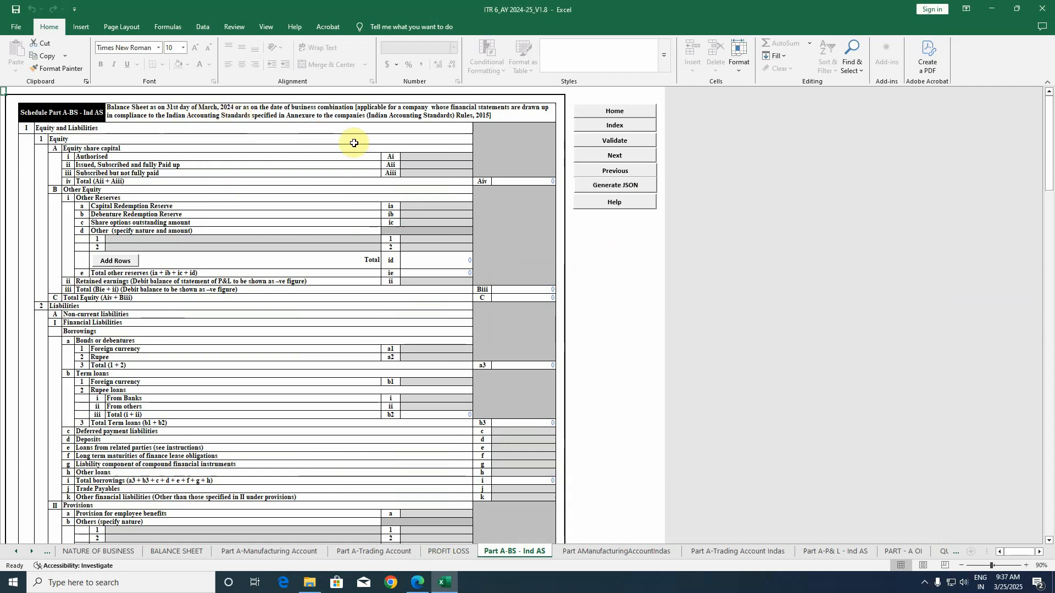
pyautogui.scroll(-6, 467, 295)
pyautogui.scroll(6, 466, 295)
pyautogui.click(586, 138)
pyautogui.click(542, 325)
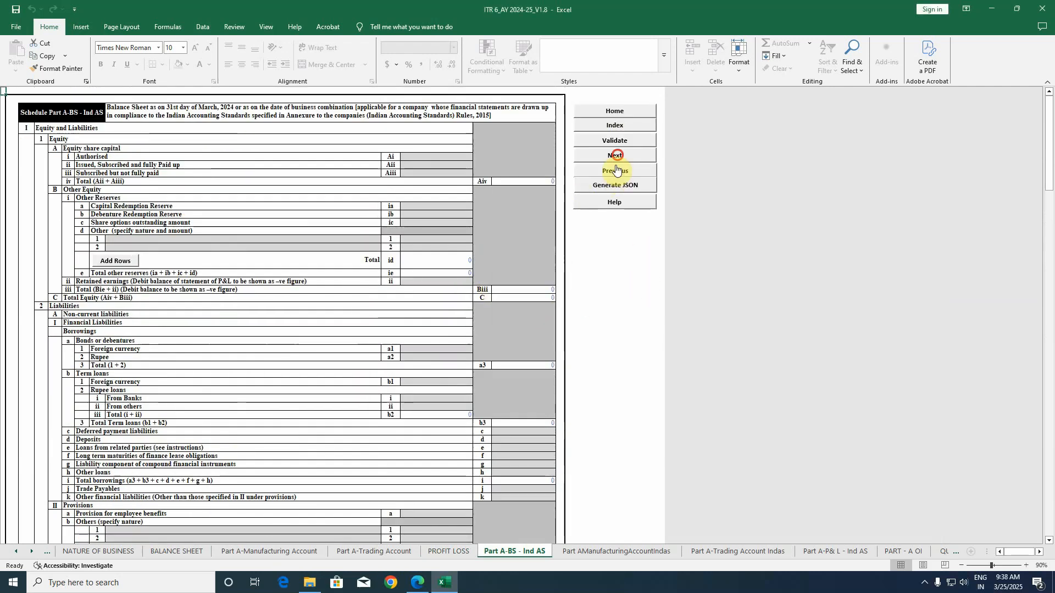
# Validate the Part AManufacturingAccountIndas sheet and the Part A-Trading Account Indas sheet, both left blank
pyautogui.click(615, 156)
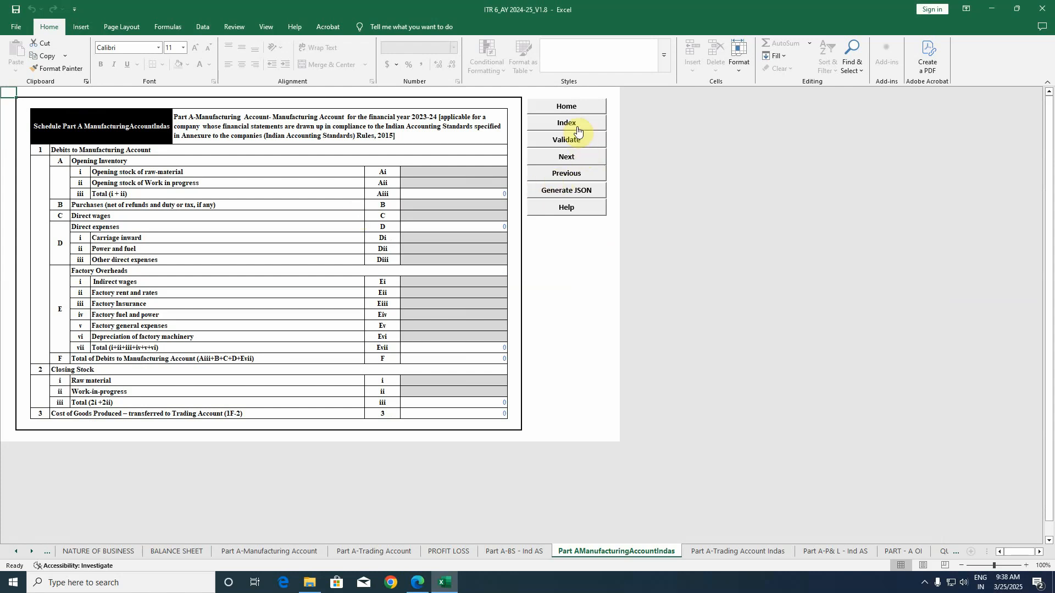
pyautogui.click(570, 141)
pyautogui.click(541, 325)
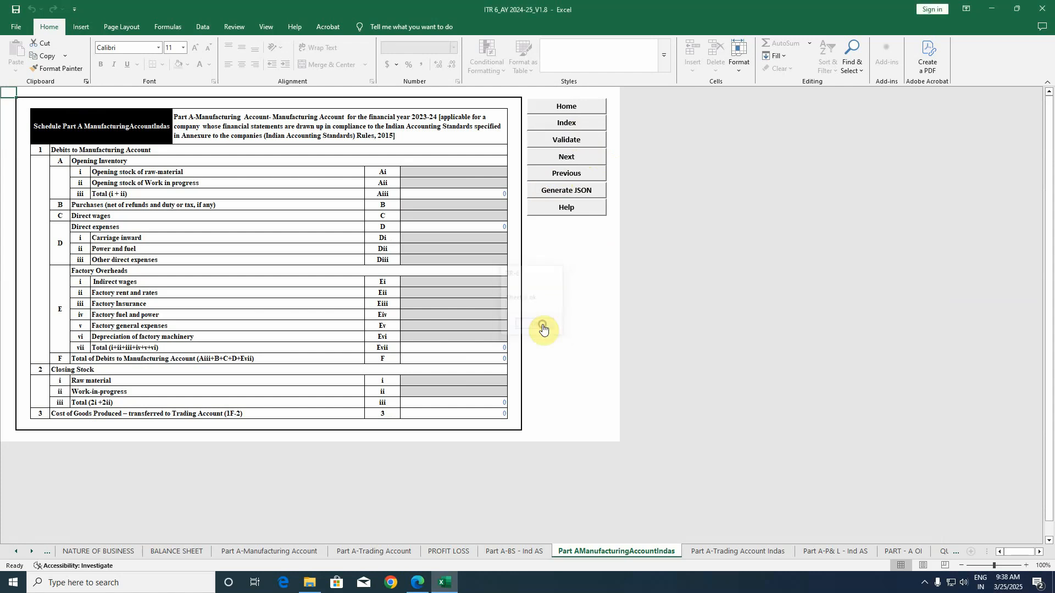
pyautogui.click(581, 159)
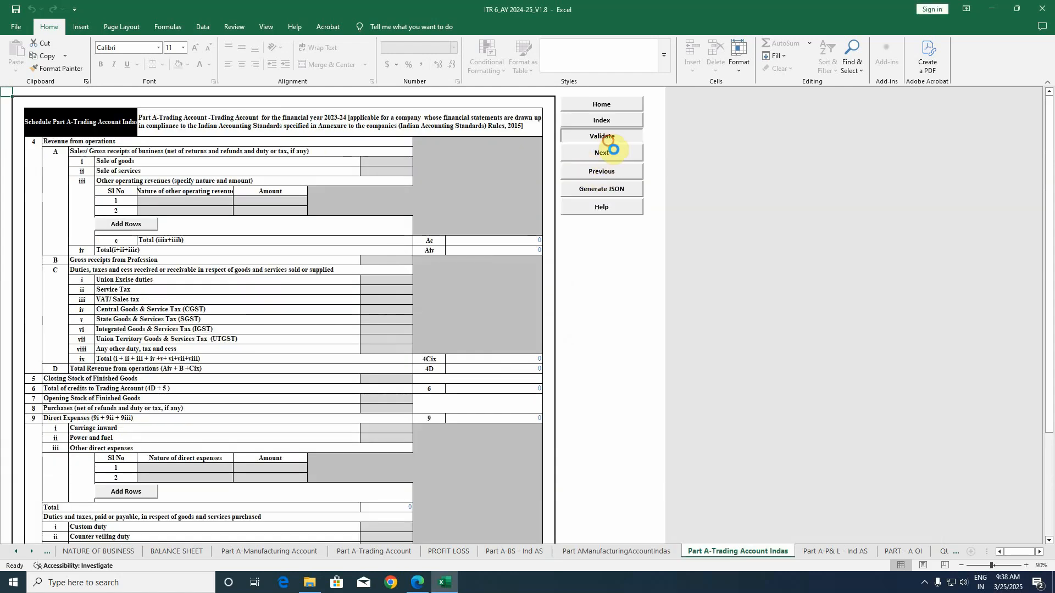
pyautogui.click(607, 140)
pyautogui.click(556, 325)
# Go to the Part A-P& L - Ind AS sheet and validate it without entries
pyautogui.click(603, 153)
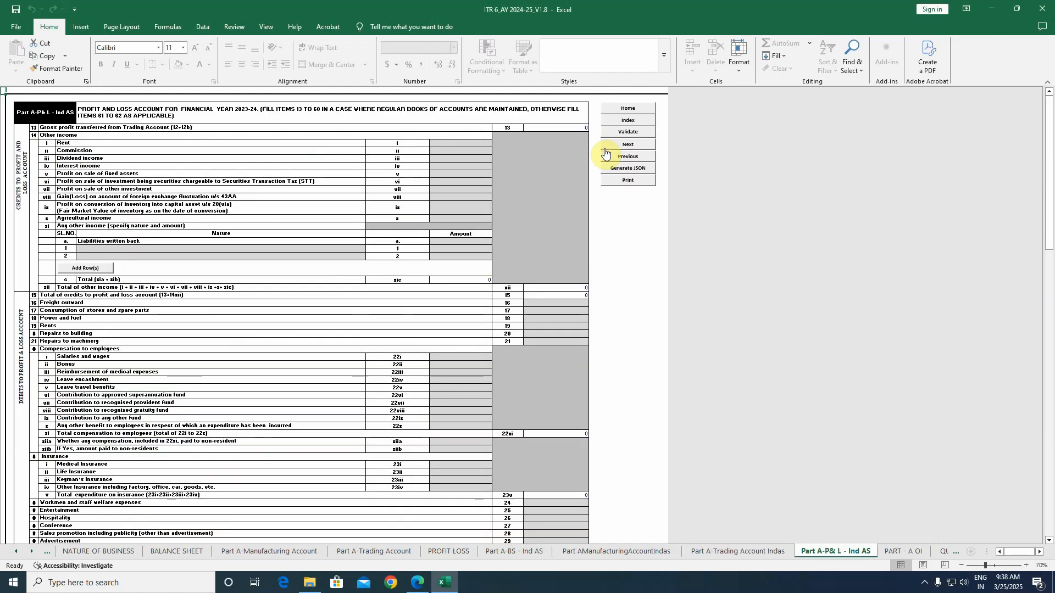
pyautogui.click(632, 145)
pyautogui.click(540, 323)
# Go to the PART - A OI sheet, review its other information items and validate the sheet
pyautogui.click(633, 145)
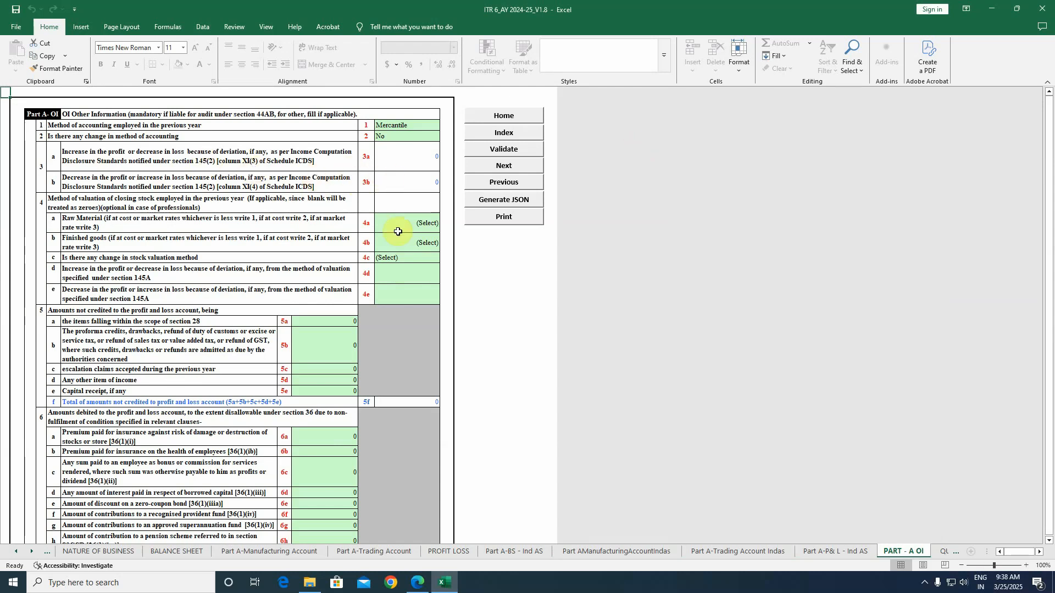
pyautogui.scroll(-5, 379, 266)
pyautogui.scroll(-15, 379, 266)
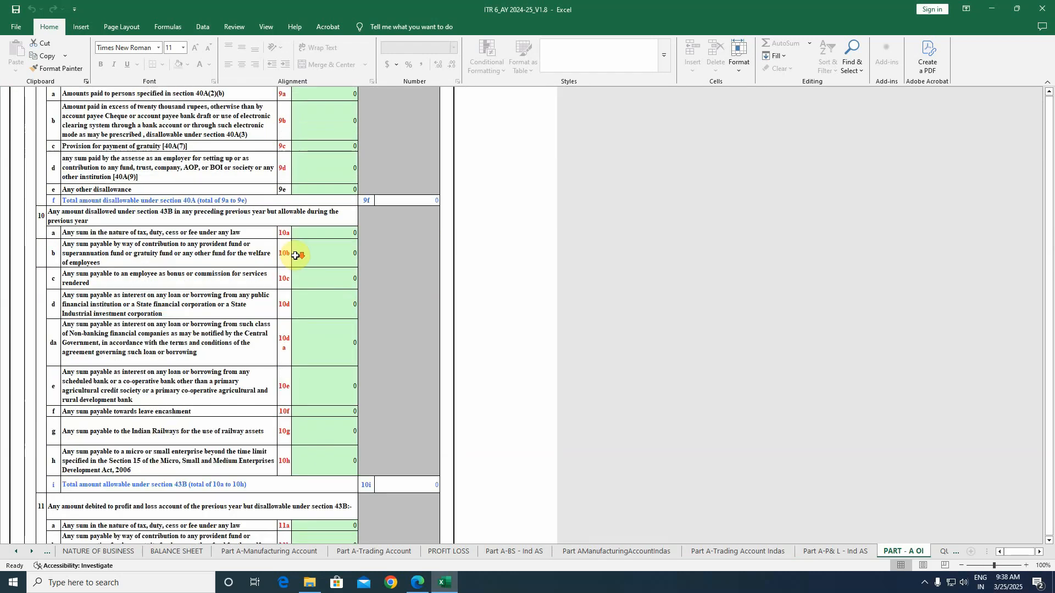
pyautogui.scroll(-6, 299, 253)
pyautogui.scroll(3, 316, 255)
pyautogui.moveTo(1049, 482); pyautogui.dragTo(1049, 264)
pyautogui.click(522, 148)
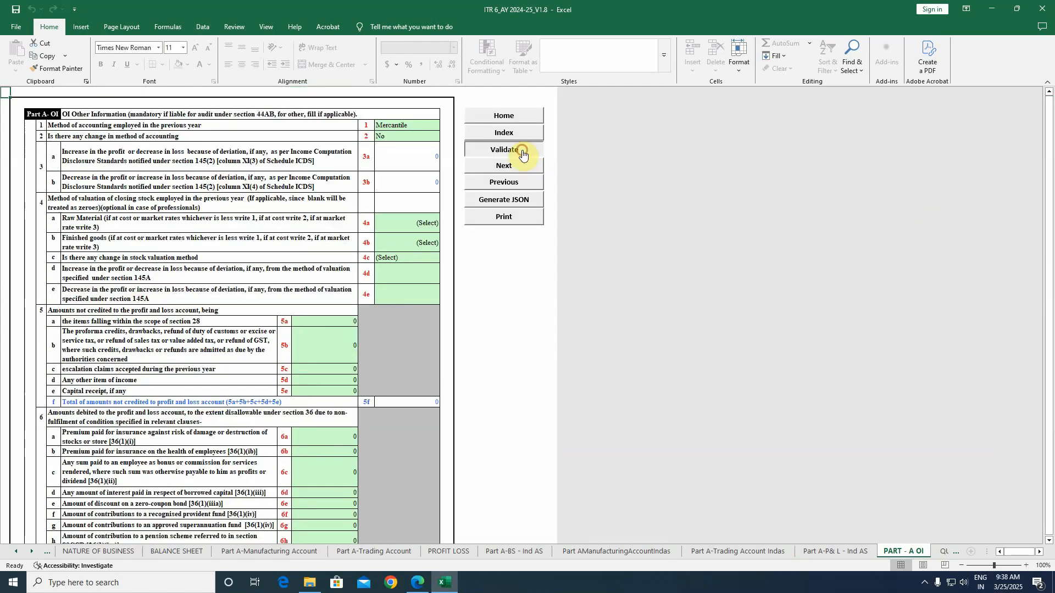
pyautogui.click(541, 329)
# Go to the QUANTITATIVE DETAILS sheet, look over its trading and manufacturing tables and validate it
pyautogui.click(504, 165)
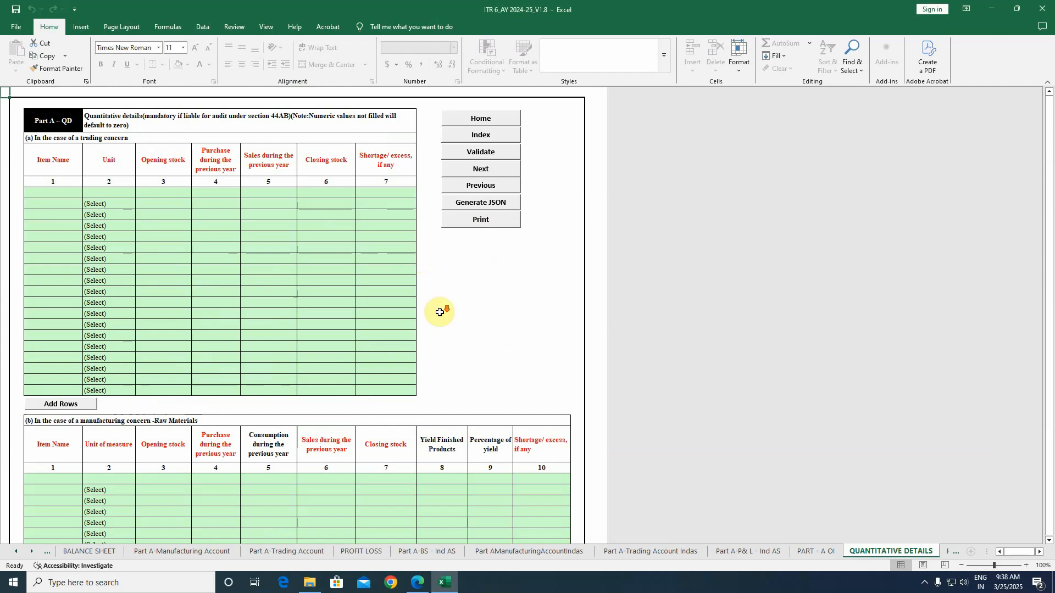
pyautogui.scroll(-11, 438, 309)
pyautogui.scroll(11, 438, 308)
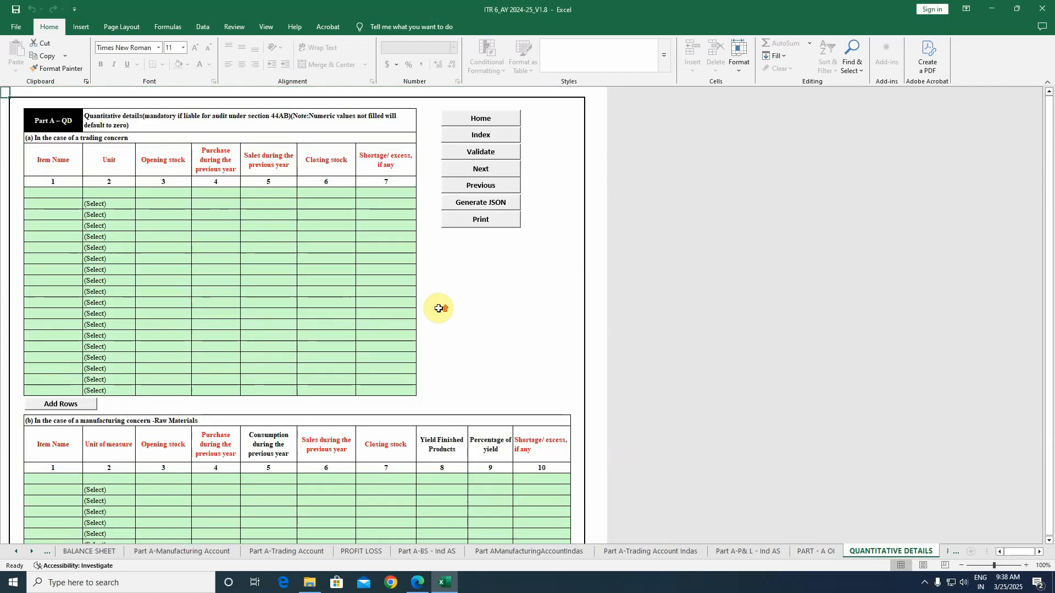
pyautogui.click(479, 151)
pyautogui.click(536, 326)
# Go to the PART-A OL sheet for companies under liquidation, look it over and validate it
pyautogui.click(478, 169)
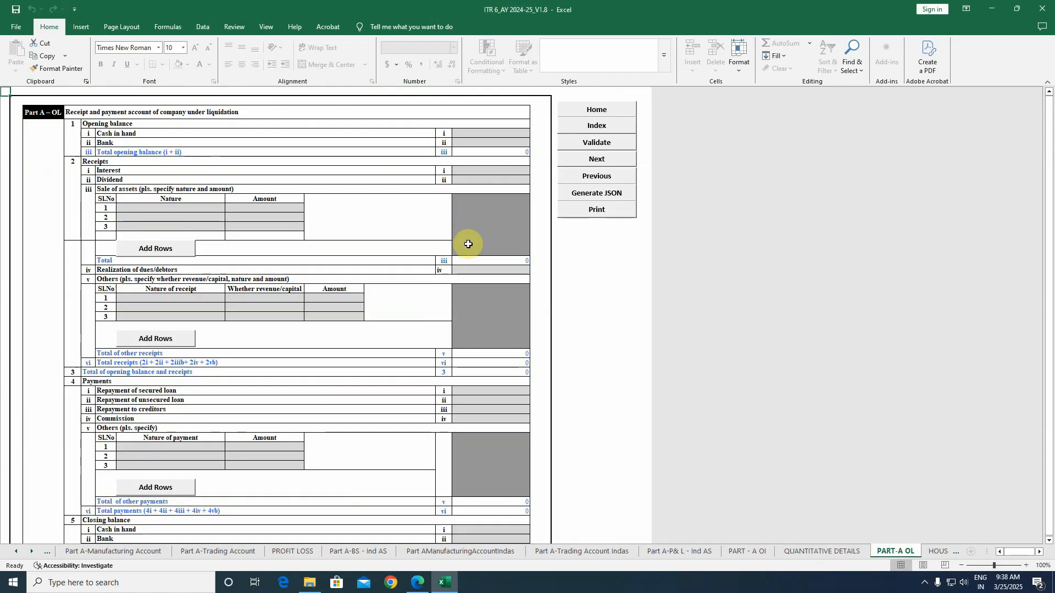
pyautogui.scroll(-6, 480, 326)
pyautogui.scroll(6, 477, 325)
pyautogui.click(599, 143)
pyautogui.click(541, 326)
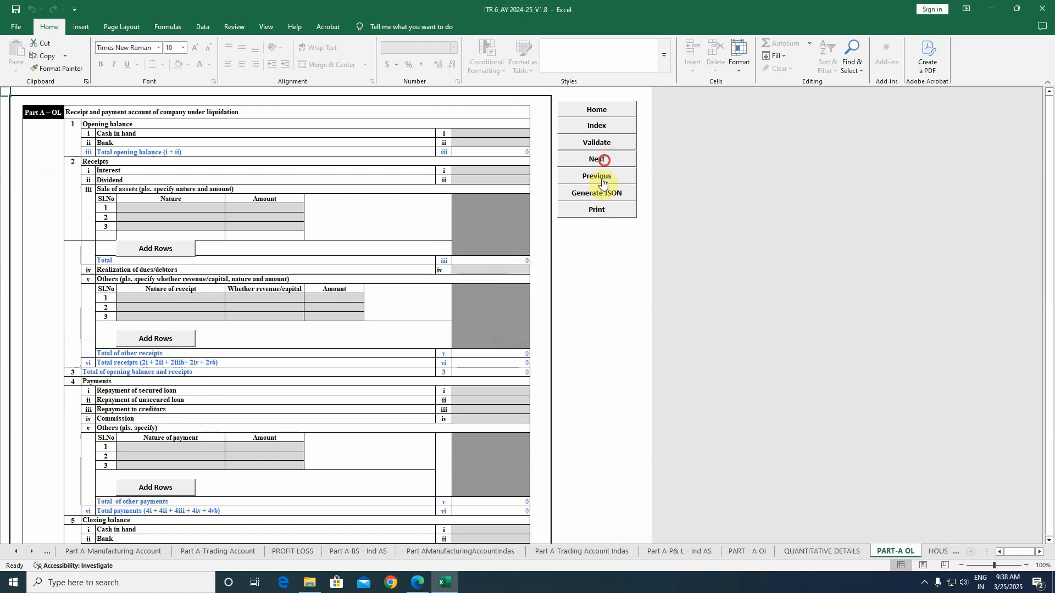
# Go to the HOUSE PROPERTY sheet, dismissing the Unhide Sheets prompt without an entry, and validate the blank schedule
pyautogui.click(598, 160)
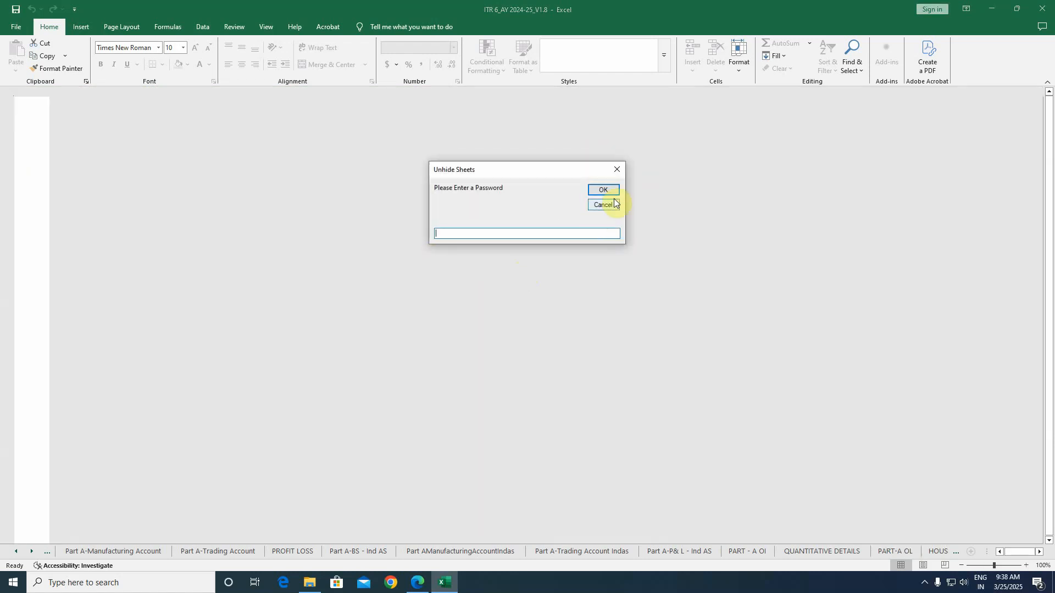
pyautogui.click(606, 189)
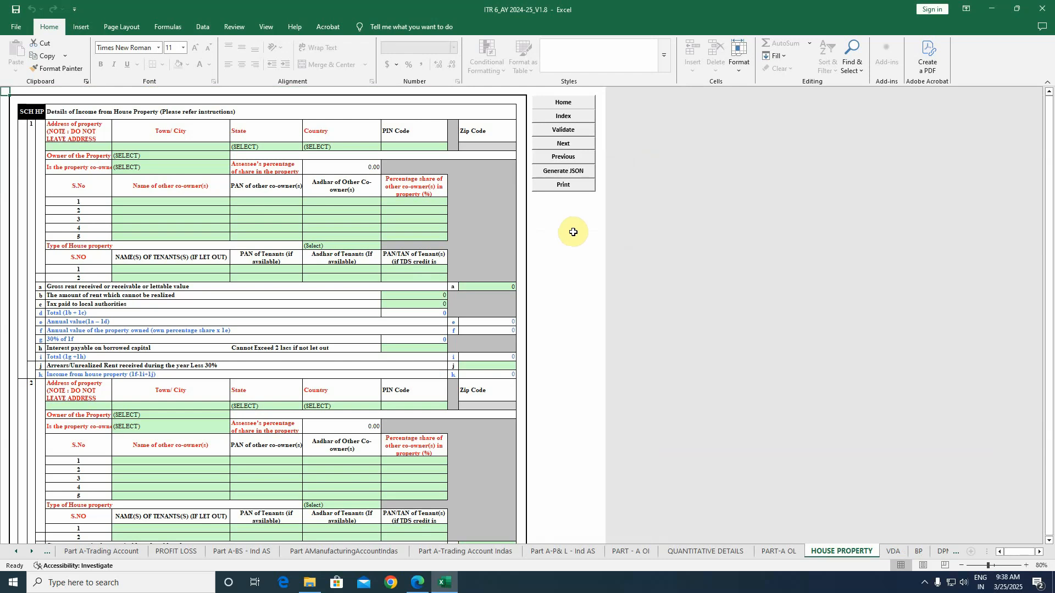
pyautogui.click(569, 132)
pyautogui.click(541, 326)
# Go to the VDA sheet, acknowledge the section 234C interest alert and validate the blank schedule
pyautogui.click(571, 144)
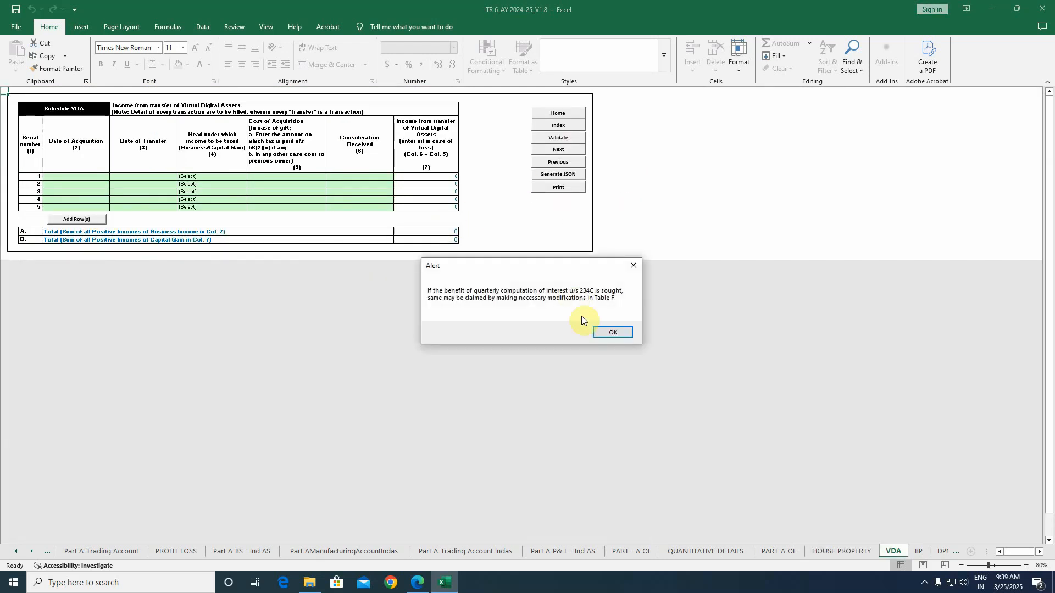
pyautogui.click(610, 329)
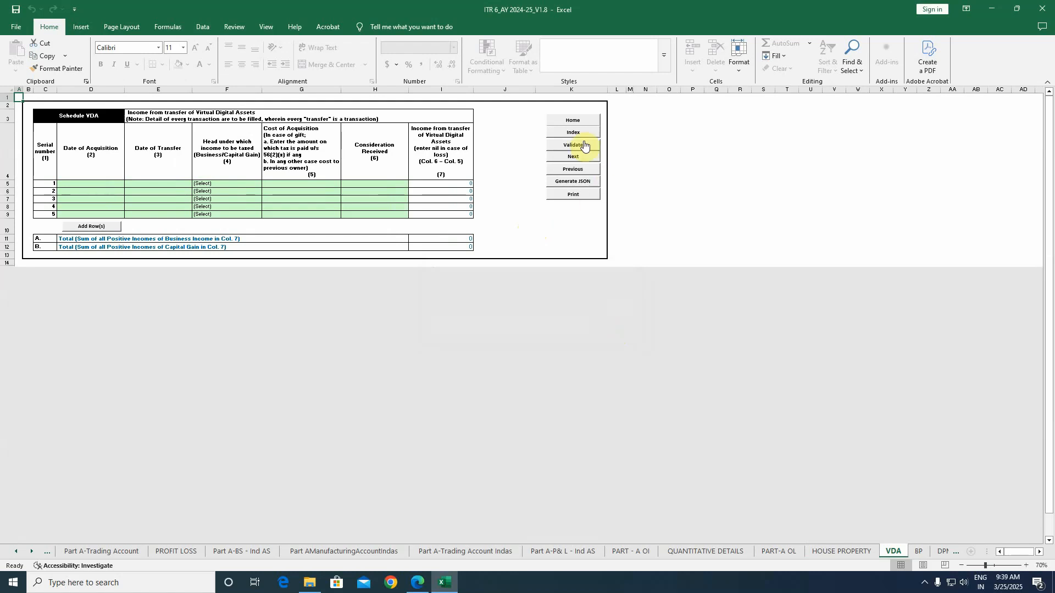
pyautogui.click(578, 133)
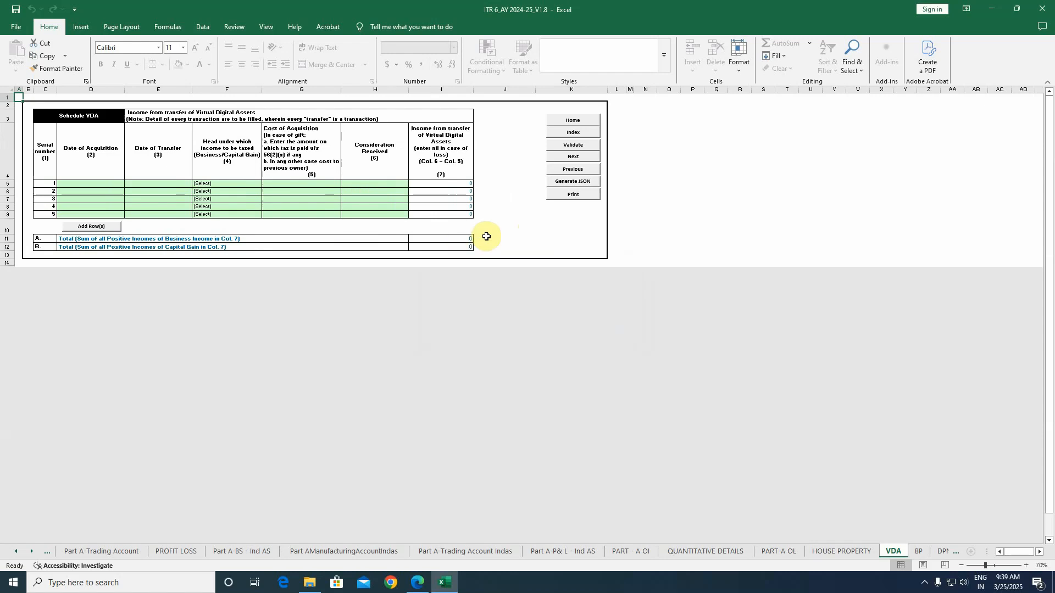
pyautogui.click(573, 147)
pyautogui.click(532, 328)
# Go to the BP sheet and examine the business income computation from profit before tax through the intra-head set-off table
pyautogui.click(574, 159)
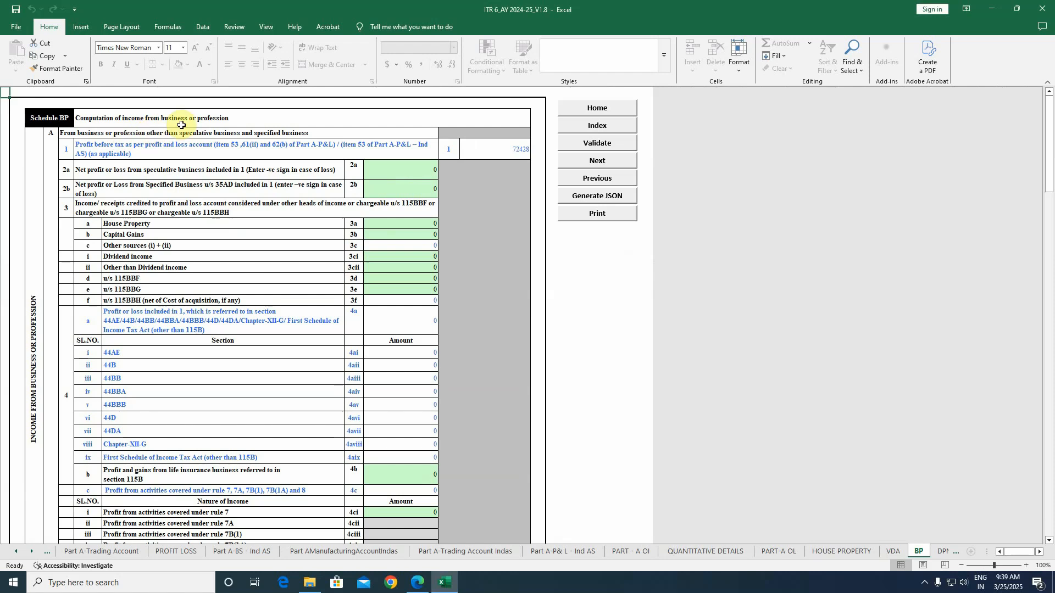
pyautogui.click(498, 143)
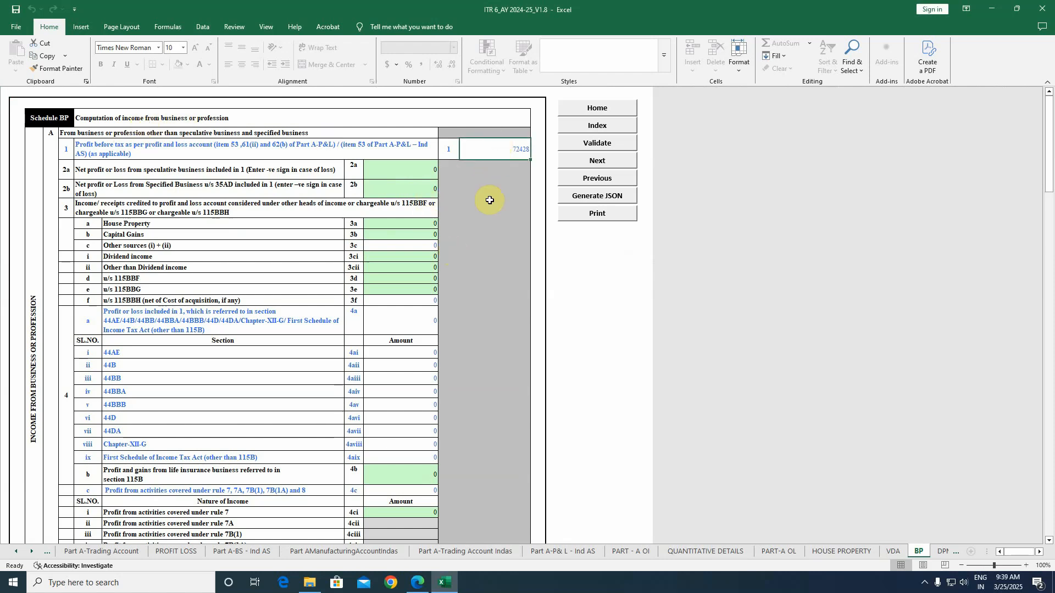
pyautogui.scroll(-2, 462, 272)
pyautogui.scroll(-8, 461, 272)
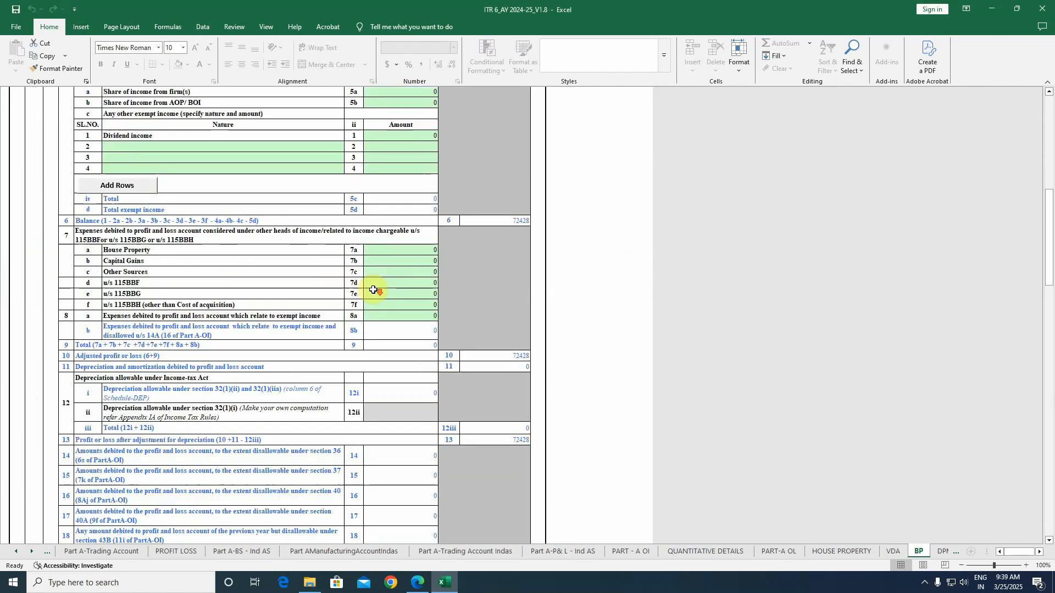
pyautogui.scroll(-15, 519, 212)
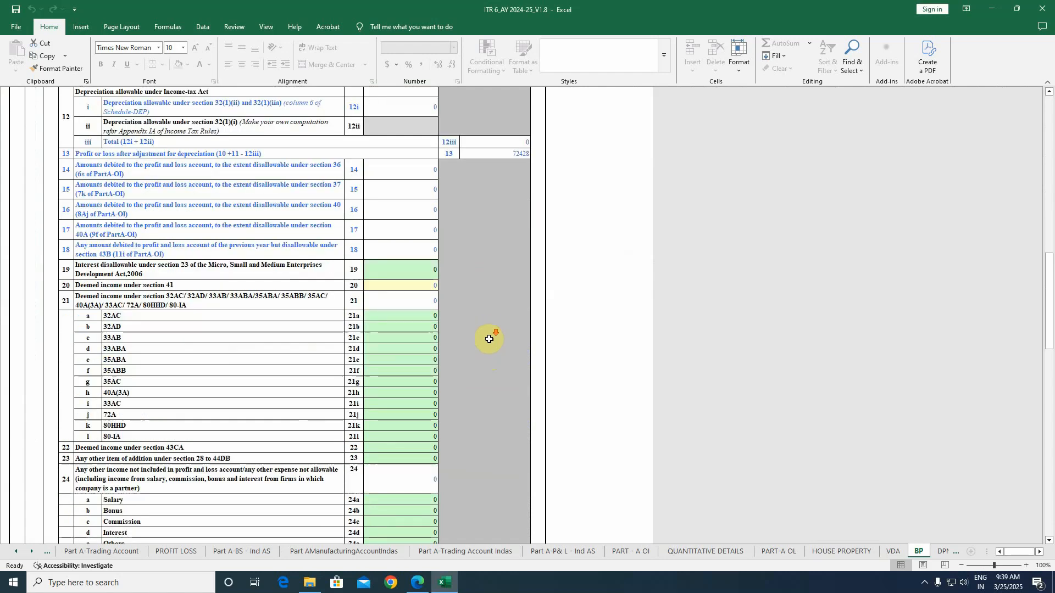
pyautogui.scroll(-8, 488, 335)
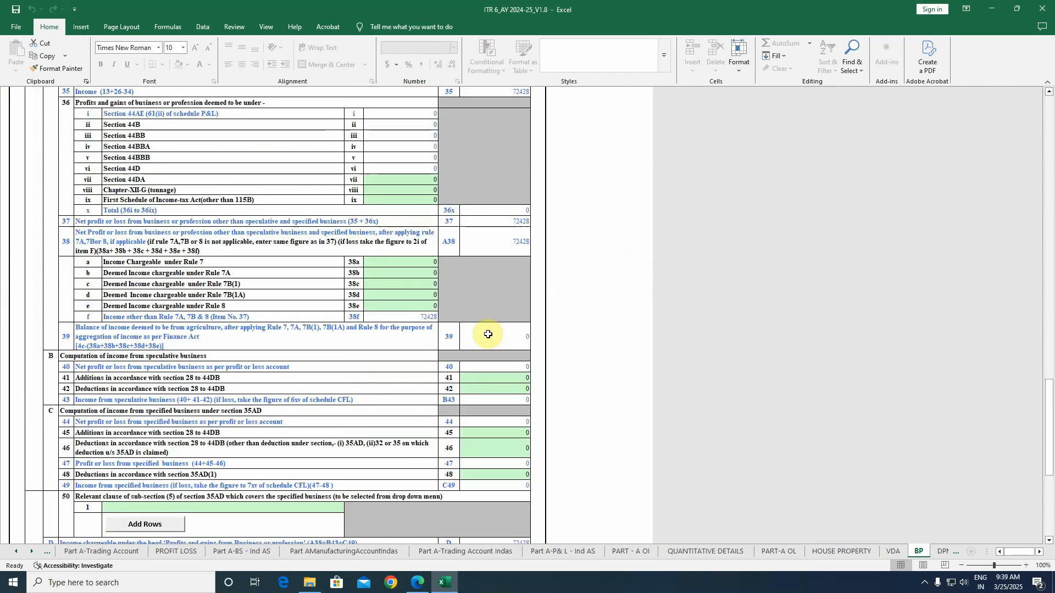
pyautogui.scroll(-7, 485, 338)
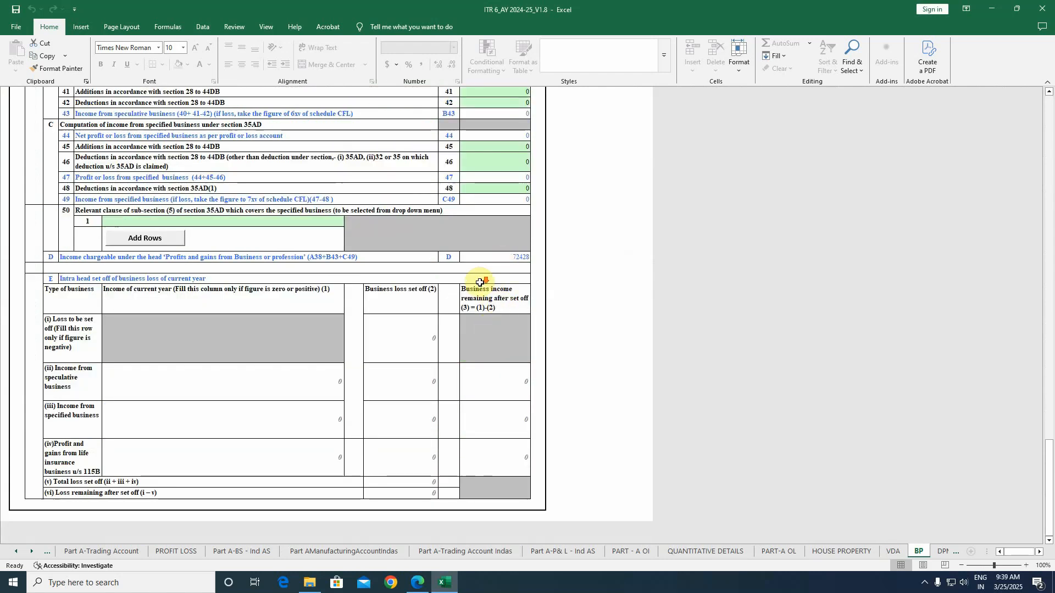
# Return to the start of Schedule BP and validate the sheet
pyautogui.scroll(5, 484, 274)
pyautogui.moveTo(1049, 461); pyautogui.dragTo(1034, 74)
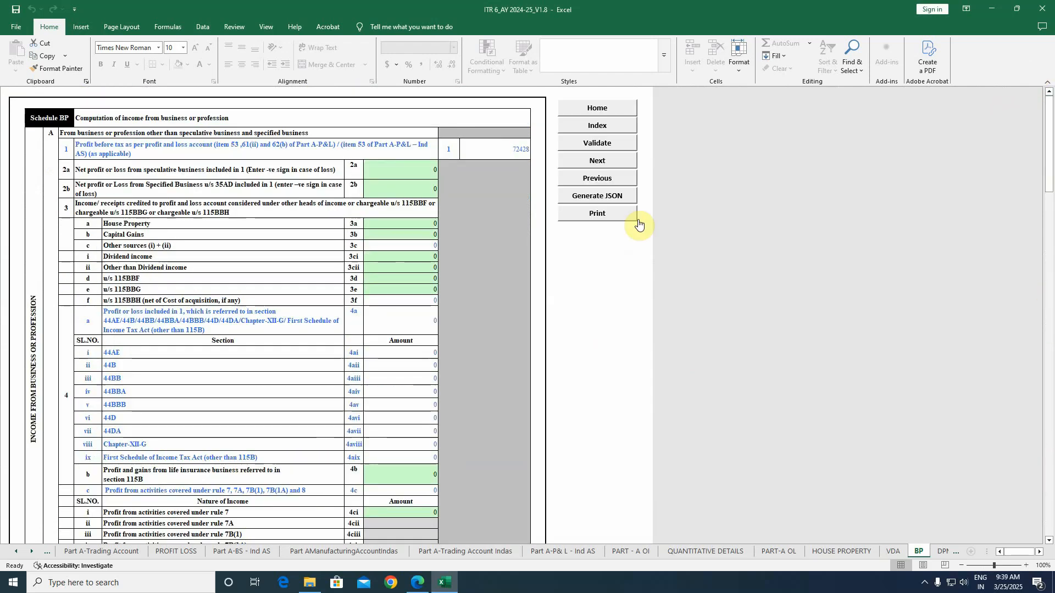
pyautogui.click(598, 144)
pyautogui.click(535, 325)
# Go to the DPM_DOA sheet, review the depreciation schedules for plant and machinery and other assets, and validate the sheet
pyautogui.click(597, 160)
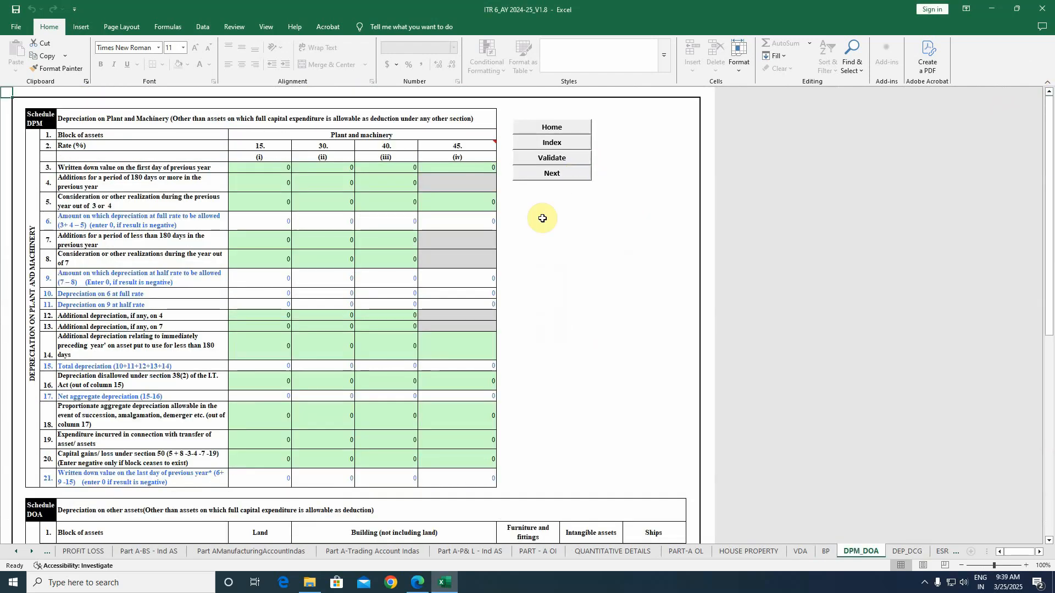
pyautogui.scroll(-5, 414, 335)
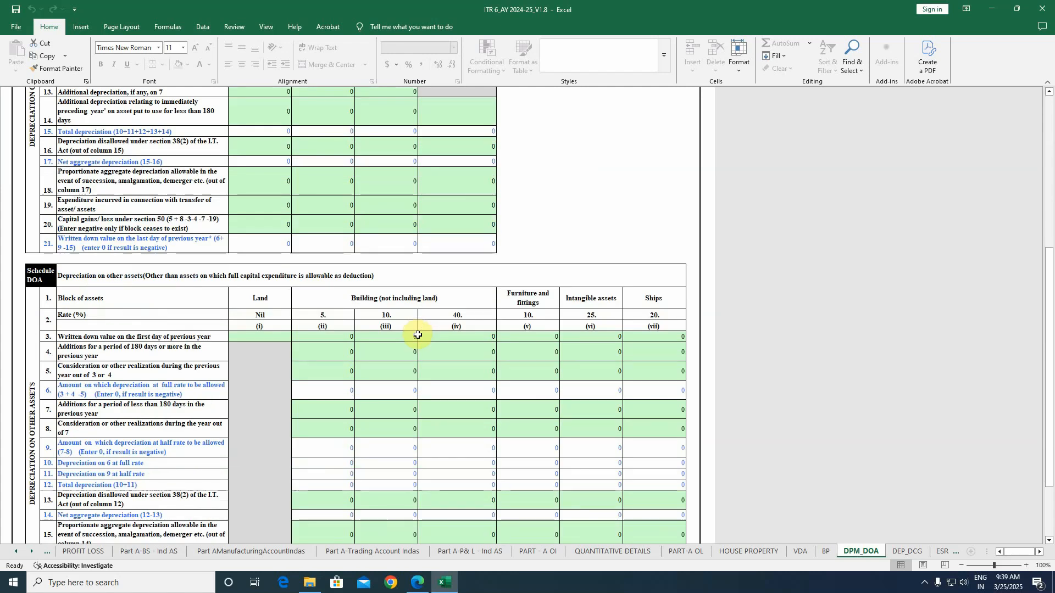
pyautogui.scroll(5, 417, 335)
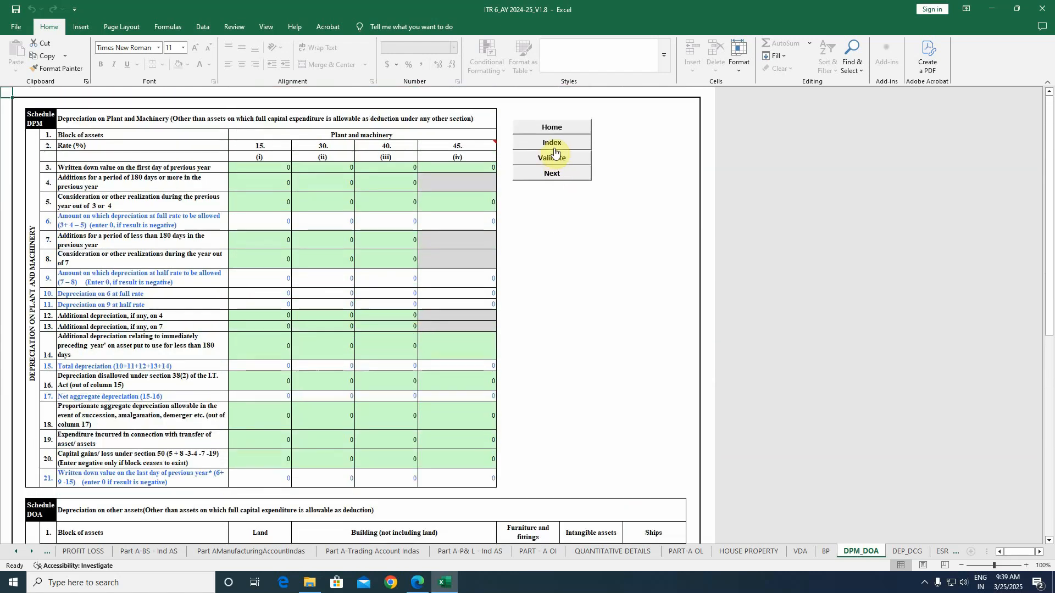
pyautogui.click(568, 159)
pyautogui.press('Return')
pyautogui.click(566, 163)
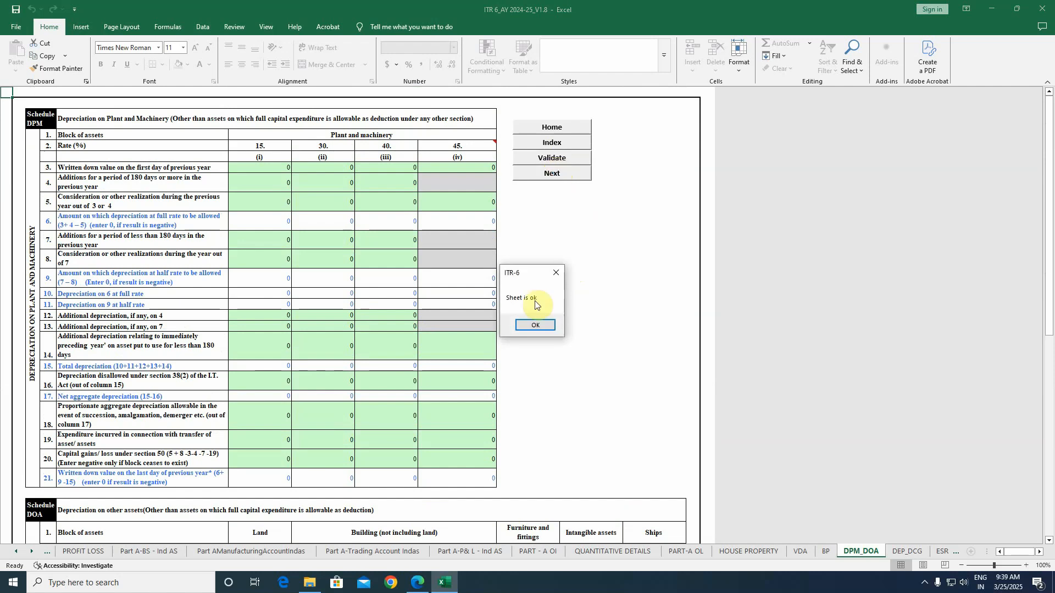
pyautogui.click(536, 323)
# Go to the DEP_DCG sheet and validate the depreciation summary and deemed capital gains schedules
pyautogui.click(565, 175)
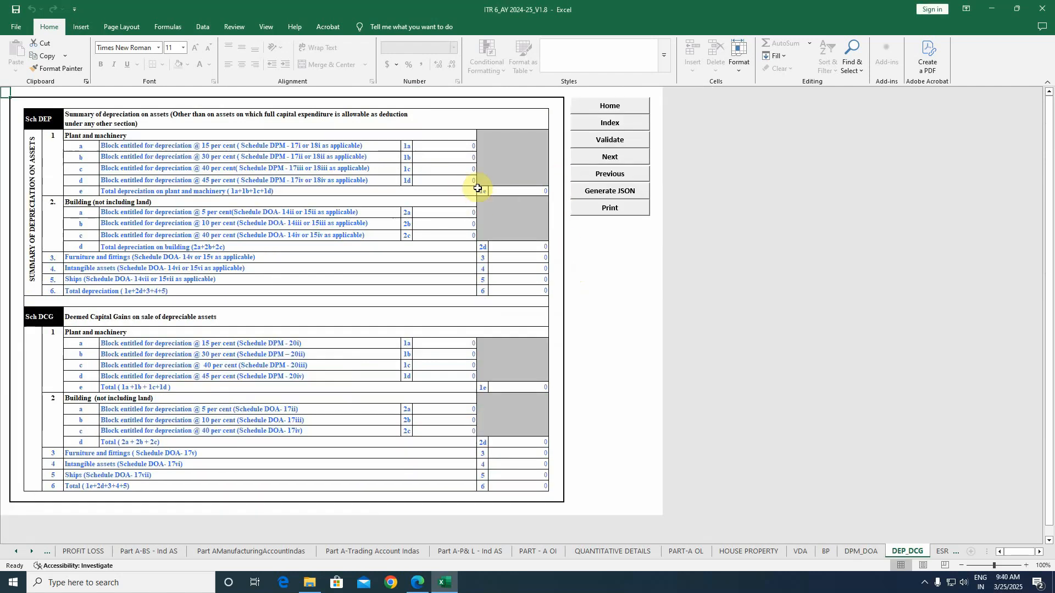
pyautogui.click(619, 139)
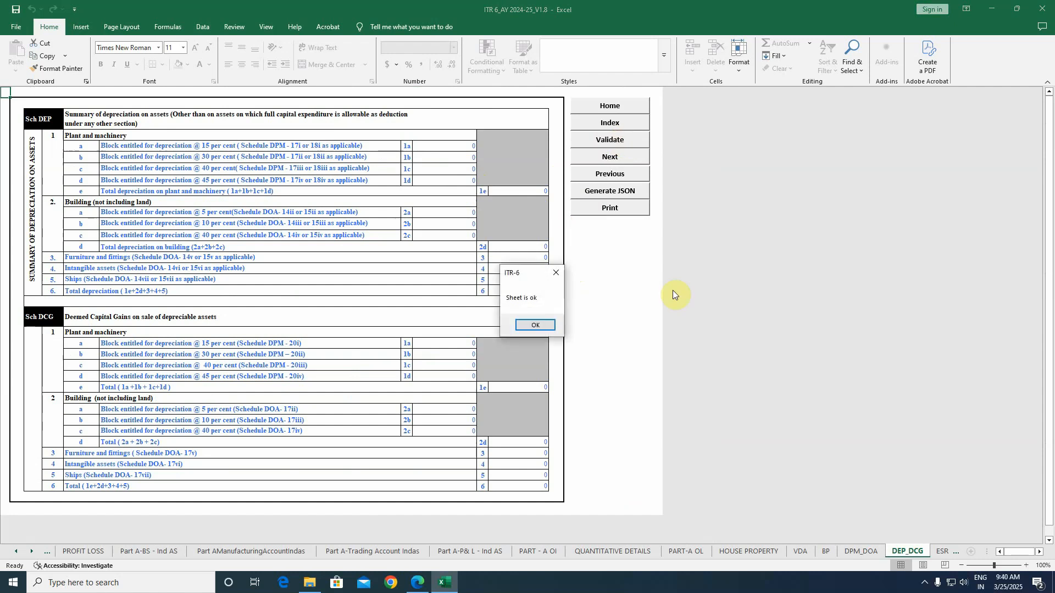
pyautogui.click(550, 326)
# Go to the ESR sheet and validate the blank scientific research expenditure schedule
pyautogui.click(618, 157)
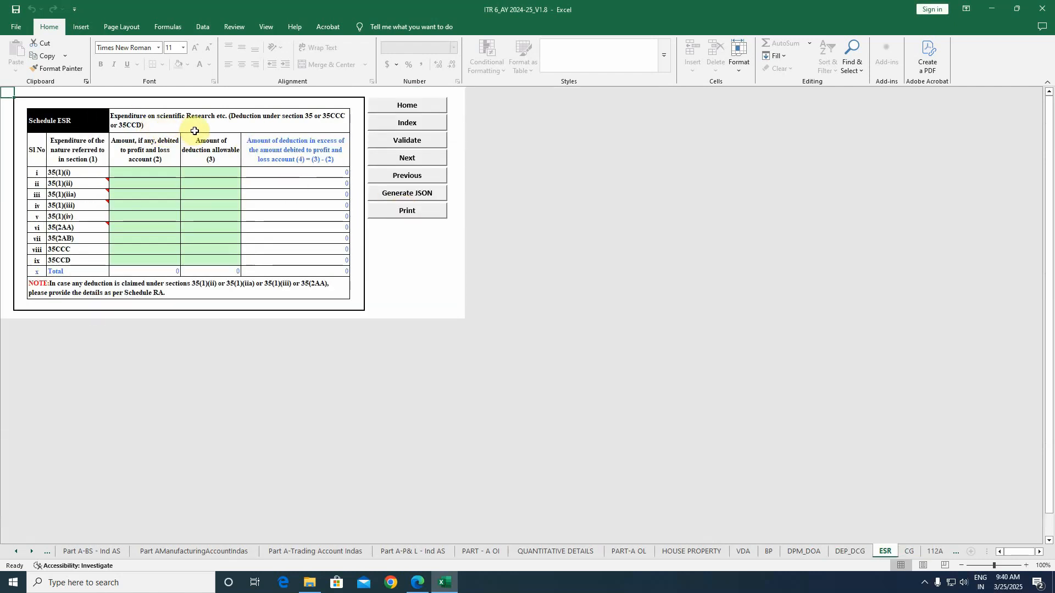
pyautogui.click(414, 143)
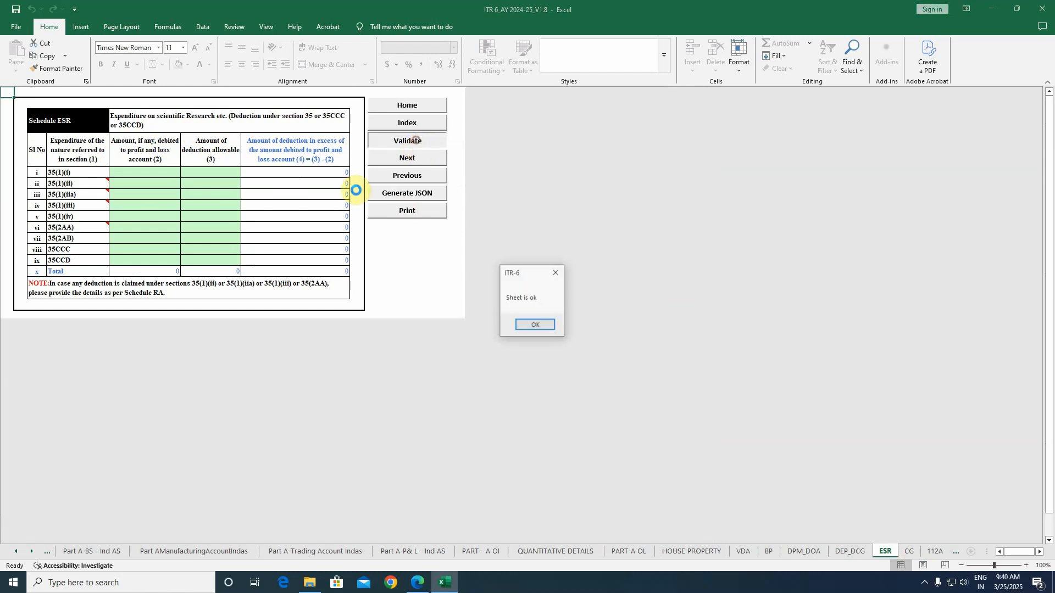
pyautogui.click(537, 323)
# Go to the CG sheet, acknowledge the section 234C interest alert and validate the blank capital gains schedule
pyautogui.click(422, 157)
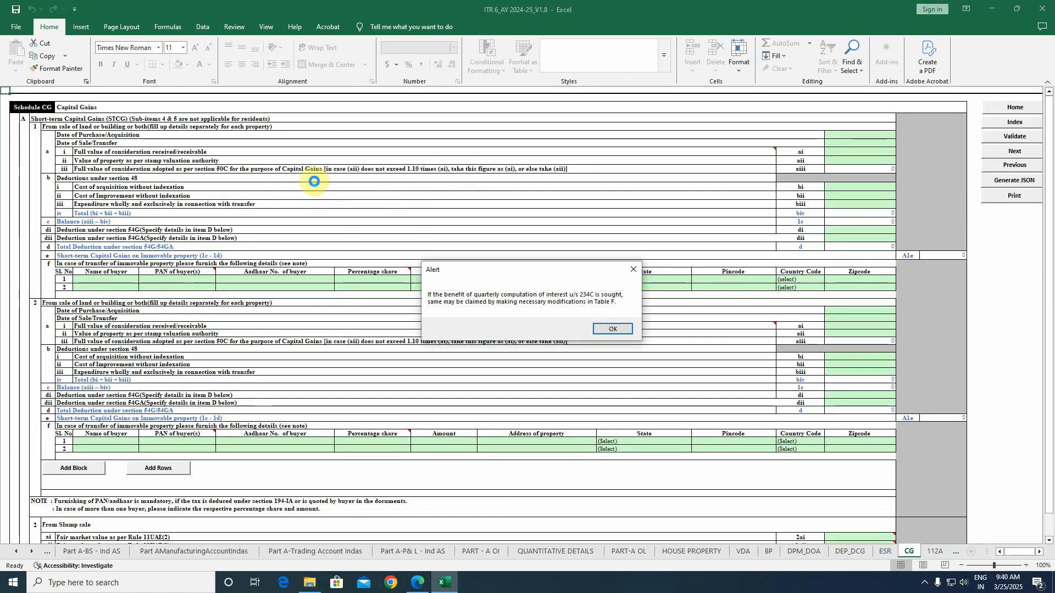
pyautogui.click(611, 328)
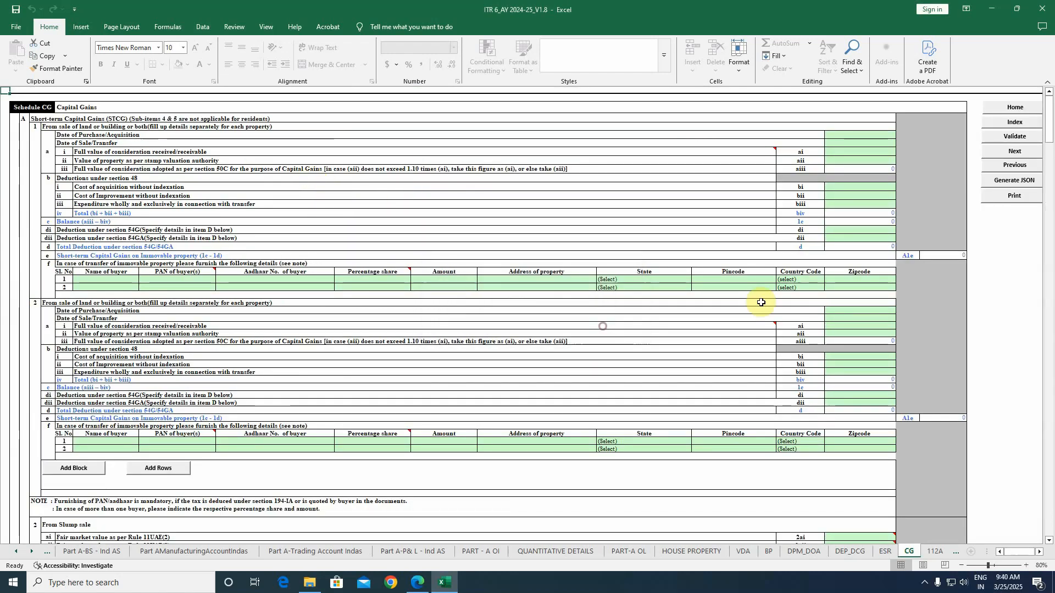
pyautogui.click(1014, 137)
pyautogui.click(535, 324)
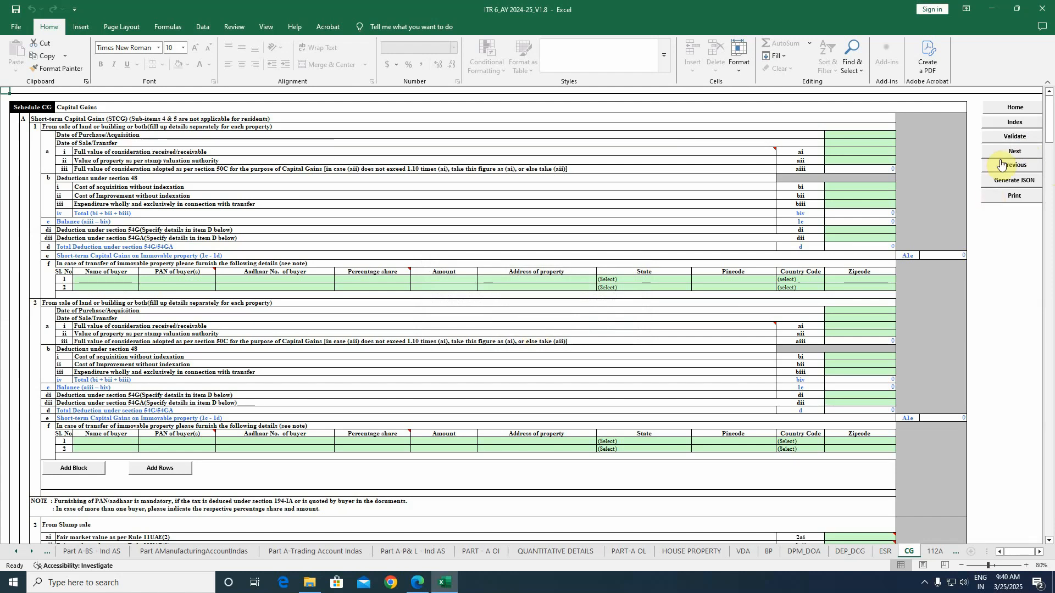
# Go to the 112A sheet, acknowledge the section 234C interest alert and validate the blank share sale schedule
pyautogui.click(1014, 151)
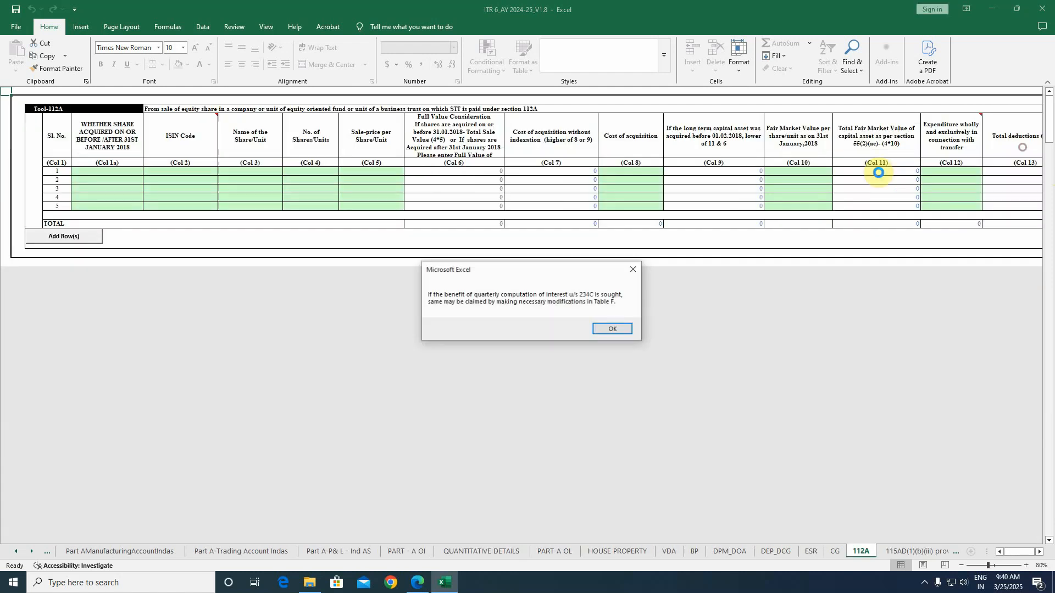
pyautogui.click(621, 331)
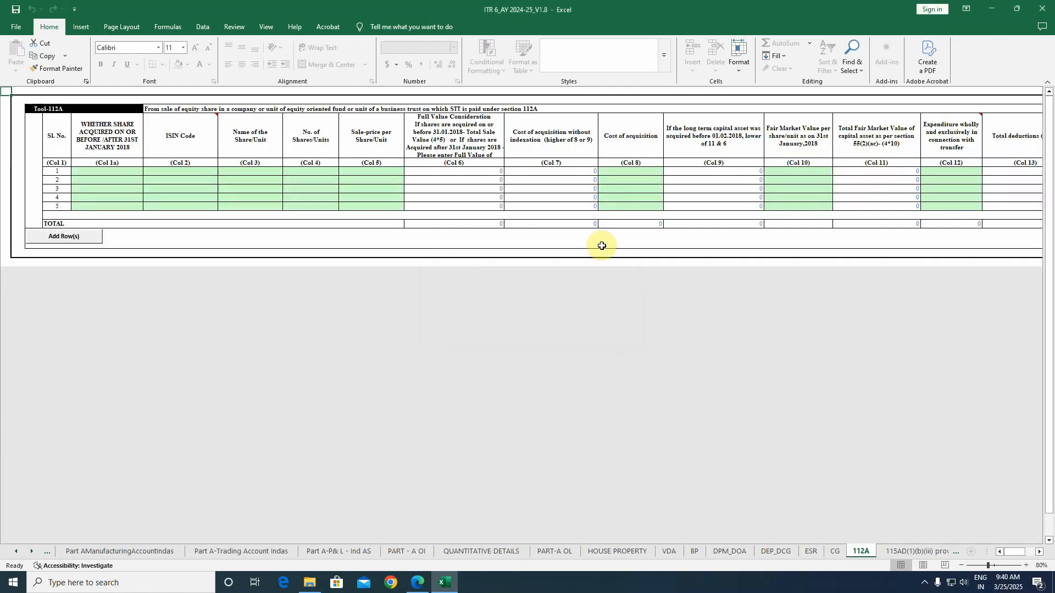
pyautogui.moveTo(1009, 554); pyautogui.dragTo(1049, 546)
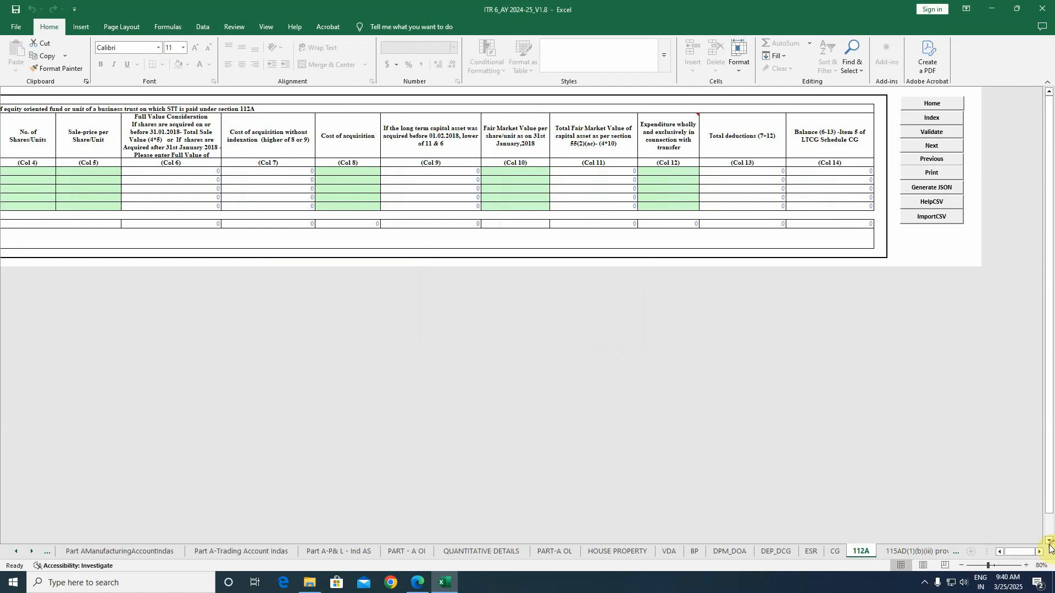
pyautogui.click(33, 551)
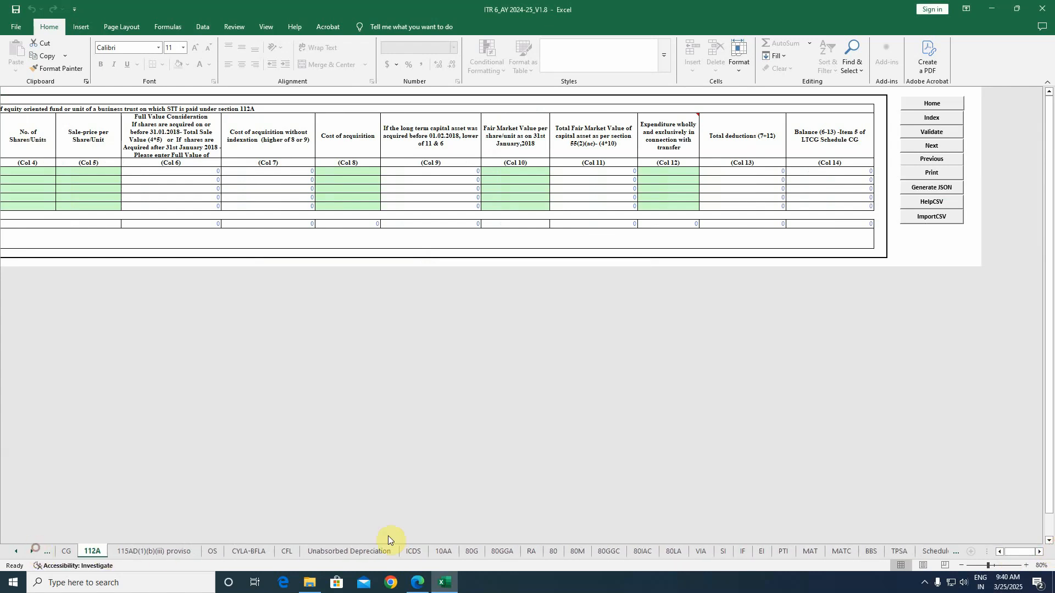
pyautogui.click(932, 132)
pyautogui.click(535, 325)
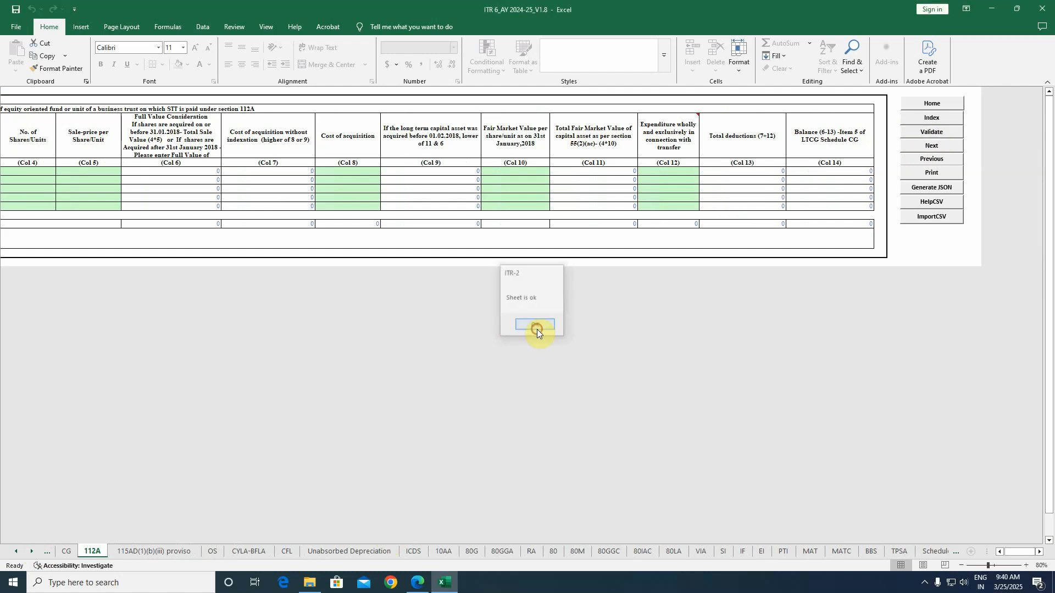
# Go to the 115AD(1)(b)(iii) proviso sheet and validate the blank non-resident share sale schedule
pyautogui.click(953, 146)
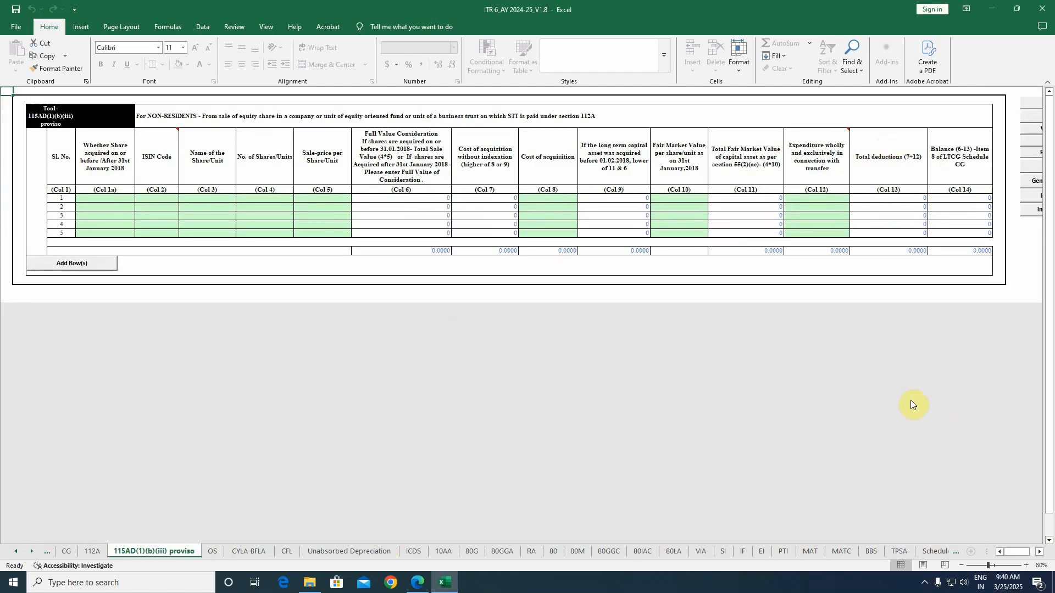
pyautogui.hscroll(3, 1018, 559)
pyautogui.click(983, 132)
pyautogui.click(535, 324)
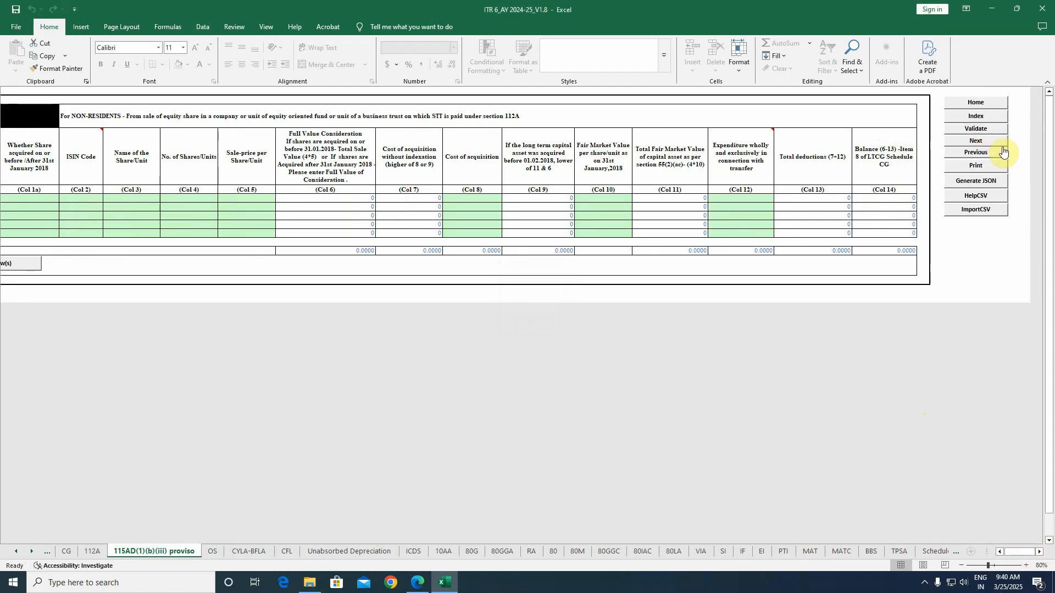
# Go to the OS sheet and validate the blank schedule of income from other sources
pyautogui.click(981, 144)
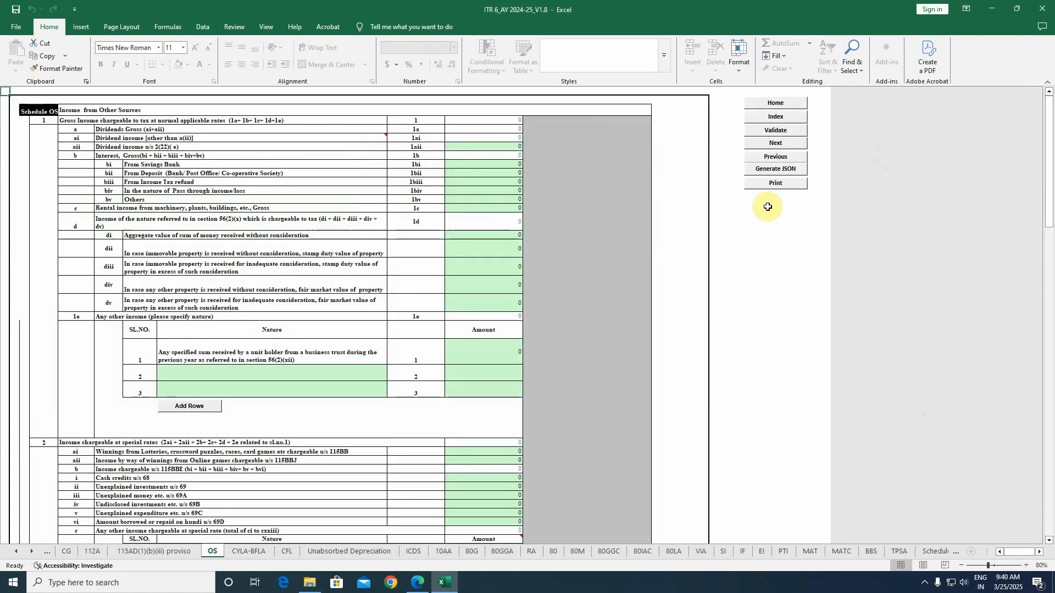
pyautogui.click(780, 134)
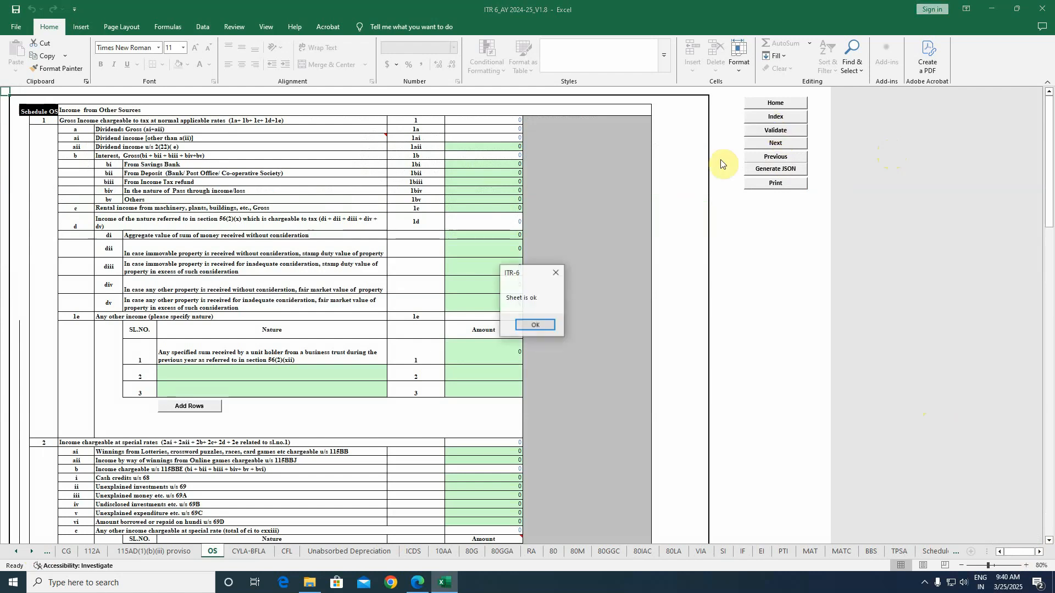
pyautogui.click(534, 324)
# Go to the CYLA-BFLA sheet, examine the current-year and brought-forward loss set-off of business income, and validate the sheet
pyautogui.click(775, 143)
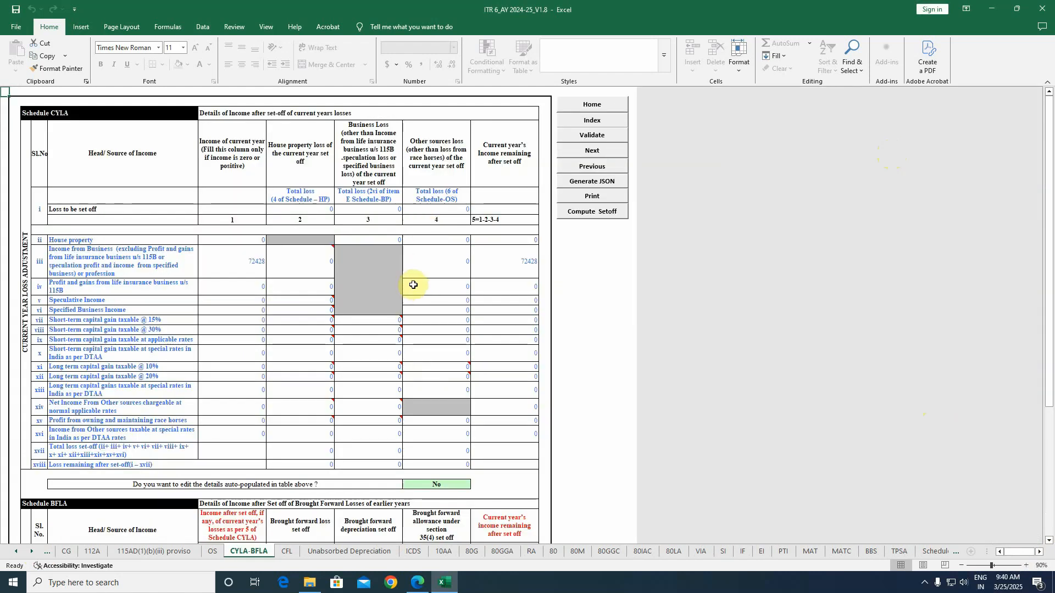
pyautogui.scroll(-10, 413, 285)
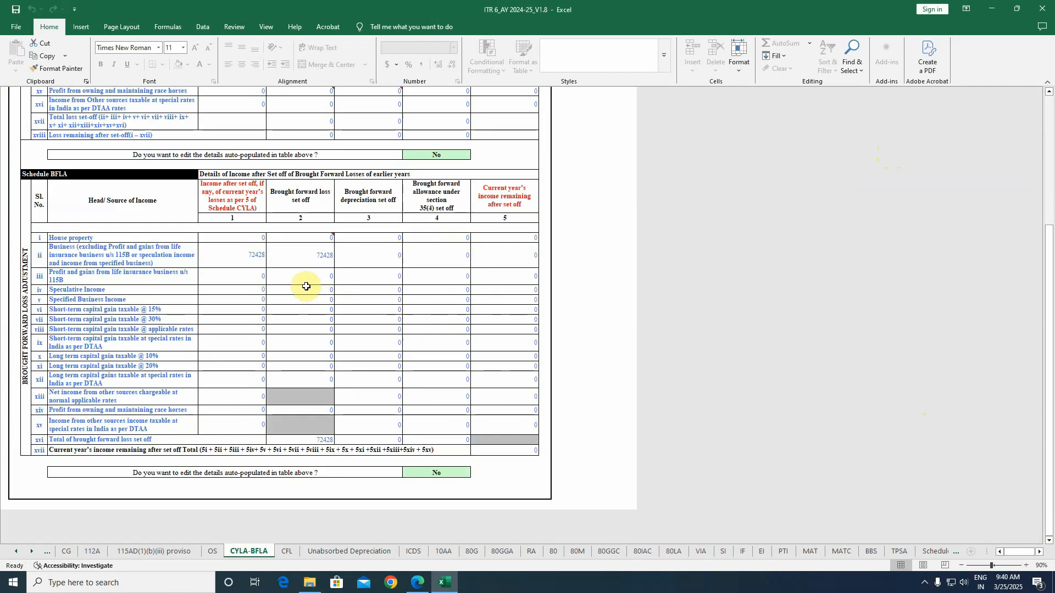
pyautogui.scroll(10, 334, 299)
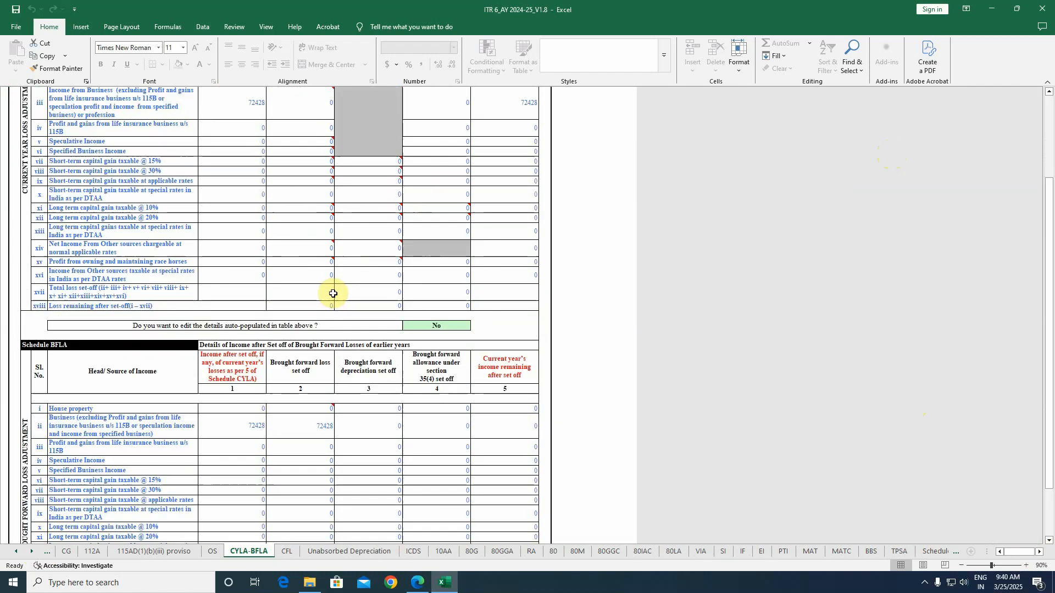
pyautogui.scroll(-10, 333, 294)
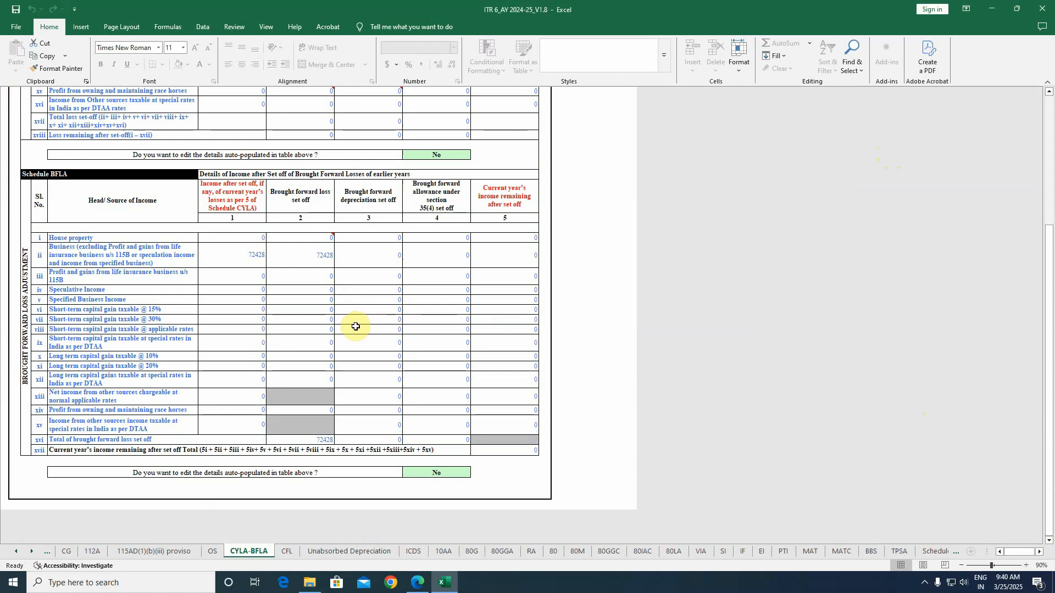
pyautogui.scroll(10, 362, 323)
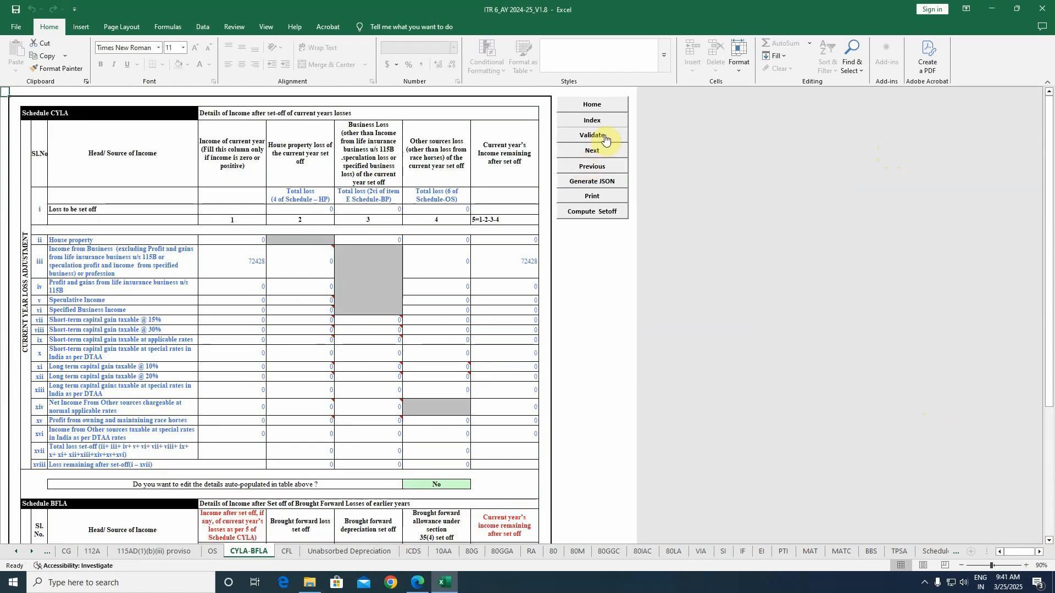
pyautogui.click(602, 139)
pyautogui.click(545, 324)
# Go to the CFL sheet, check the earlier-year, adjusted and carried-forward business loss totals, and validate the sheet
pyautogui.click(596, 151)
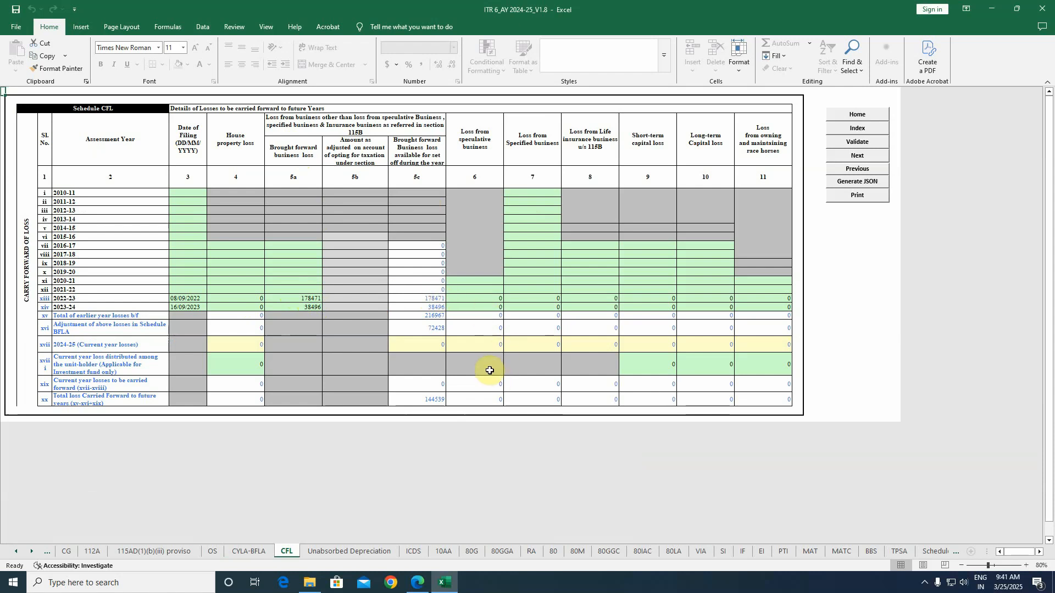
pyautogui.click(433, 315)
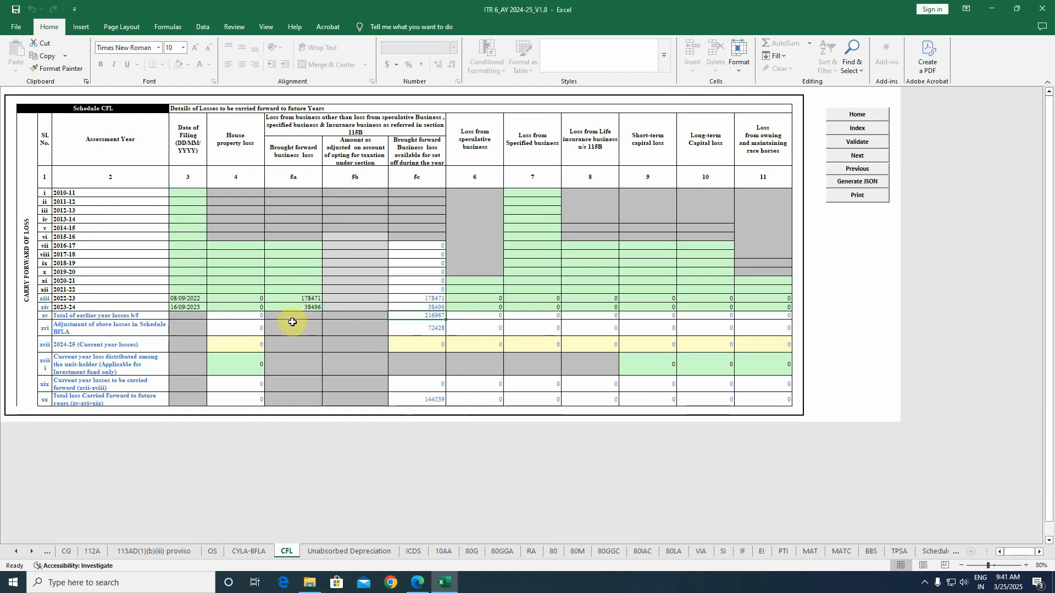
pyautogui.click(430, 329)
pyautogui.click(431, 401)
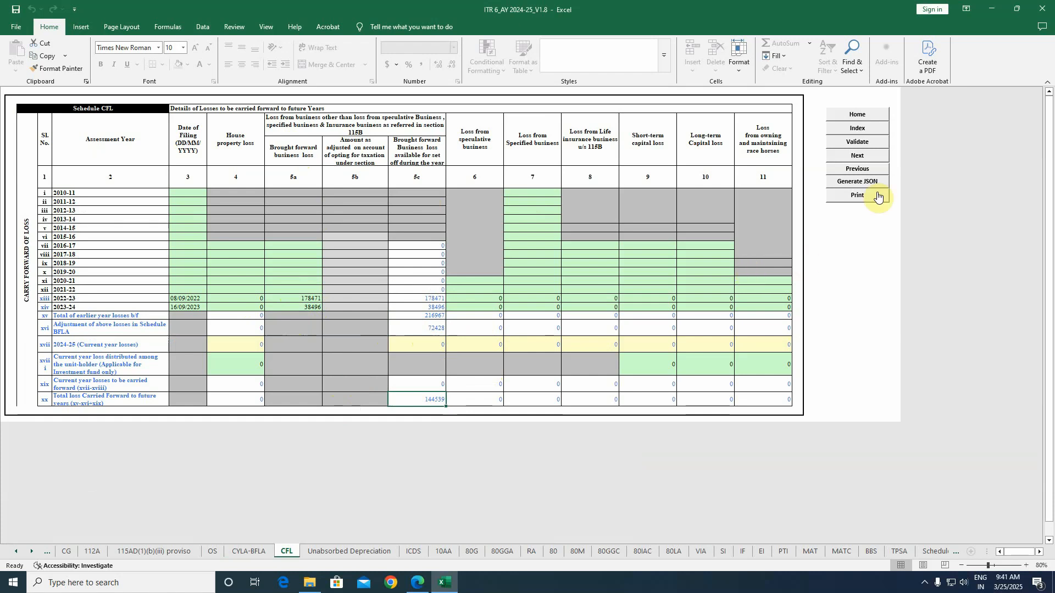
pyautogui.click(864, 145)
pyautogui.click(607, 327)
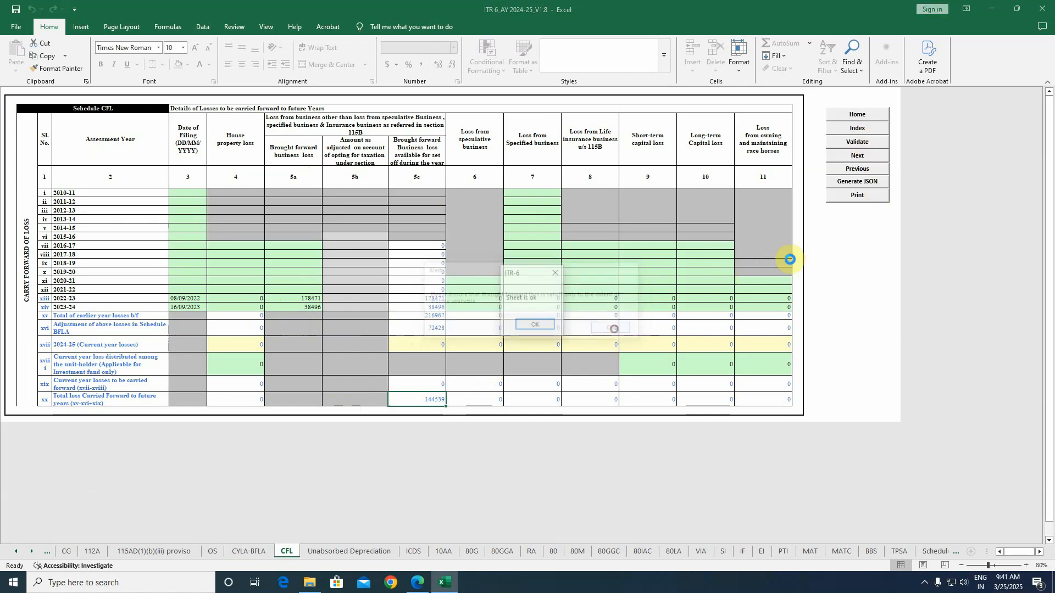
pyautogui.click(535, 326)
# Go to the Unabsorbed Depreciation sheet and validate Schedule UD
pyautogui.click(860, 157)
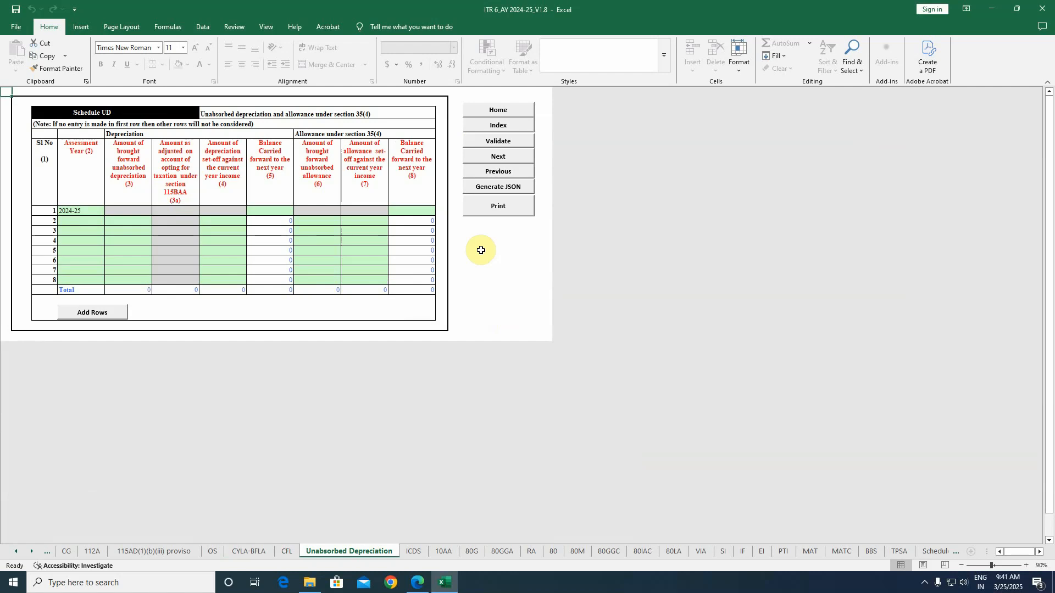
pyautogui.click(502, 142)
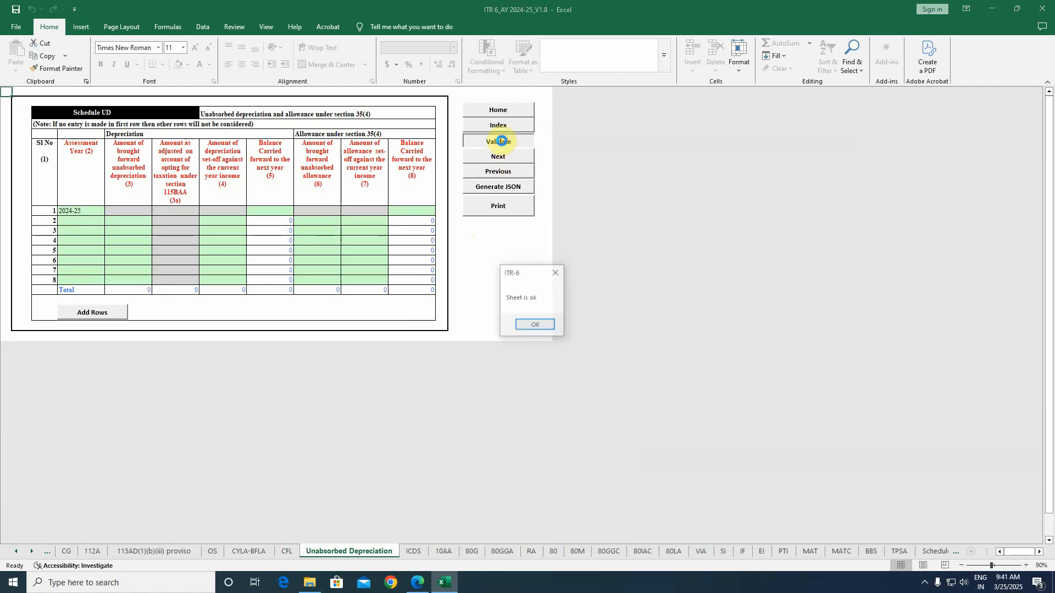
pyautogui.click(542, 325)
# Go to the ICDS sheet and validate the blank schedule of ICDS effects on profit
pyautogui.click(501, 157)
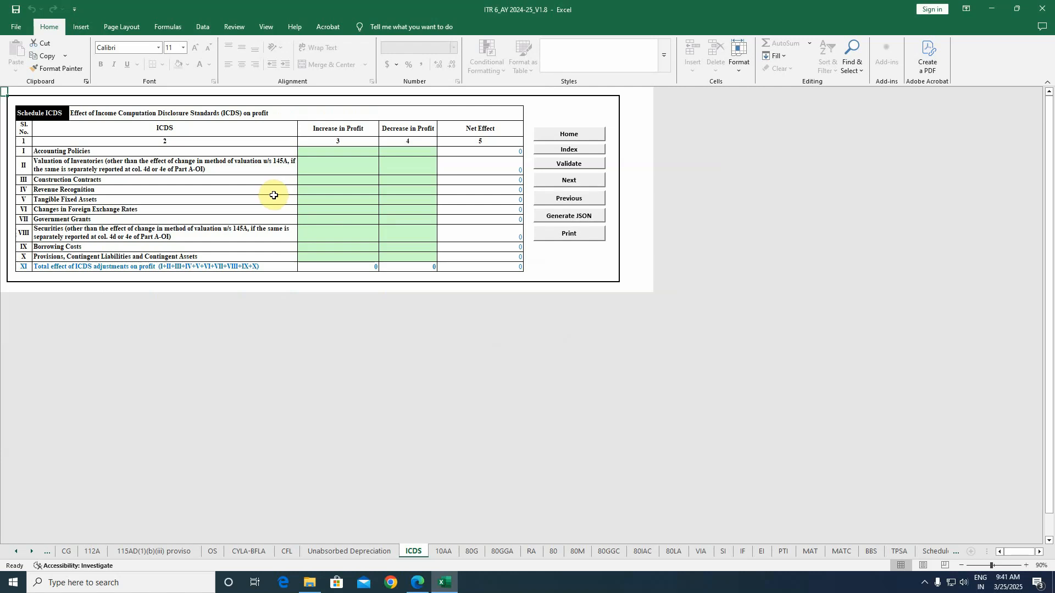
pyautogui.click(581, 163)
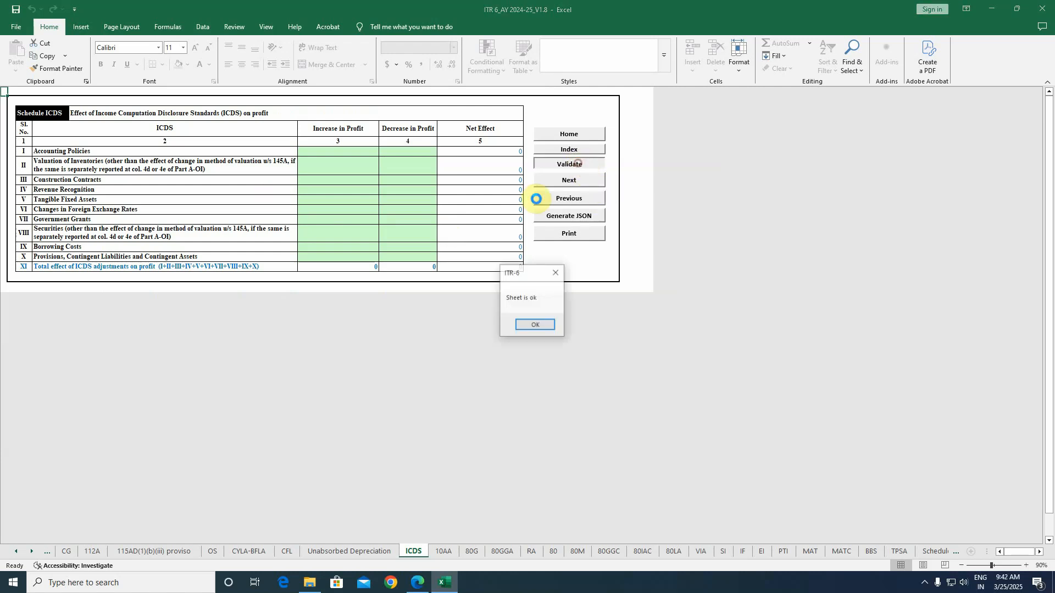
pyautogui.click(536, 323)
# Go to the 10AA and 80G sheets in turn and validate each blank deduction schedule
pyautogui.click(570, 181)
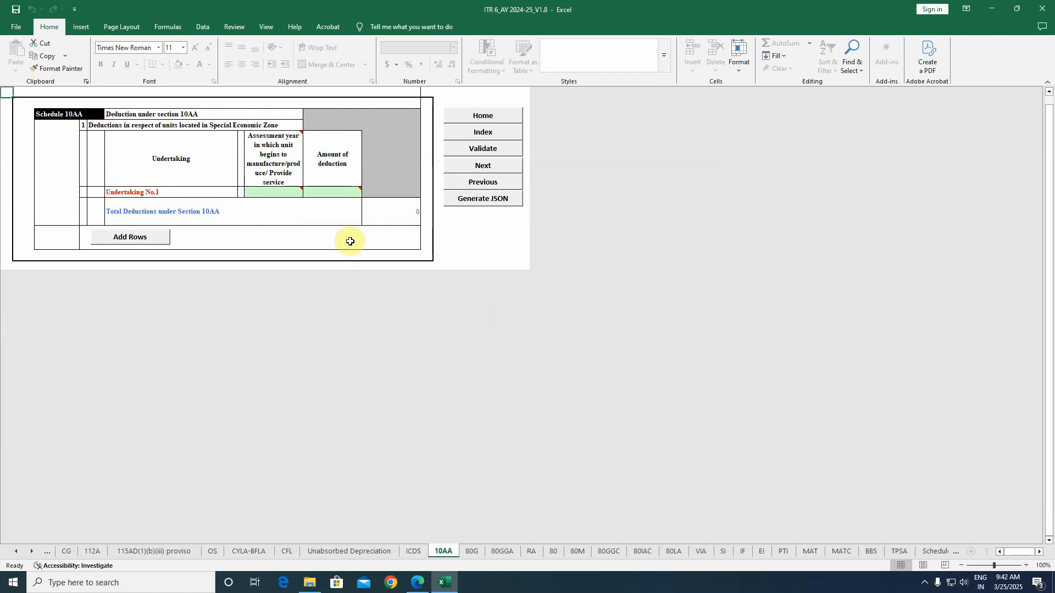
pyautogui.click(486, 147)
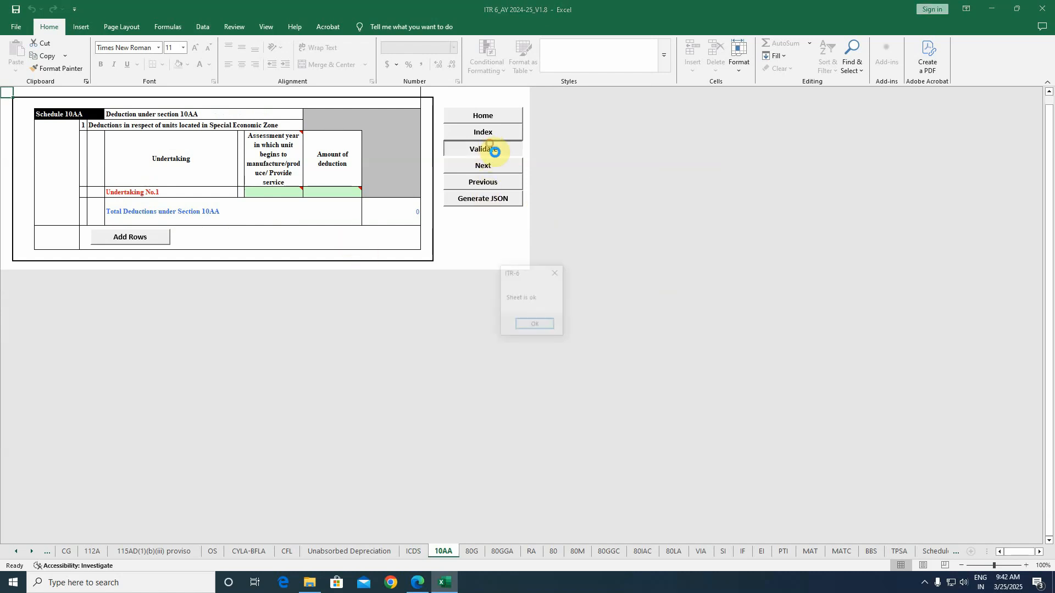
pyautogui.click(535, 324)
pyautogui.click(483, 166)
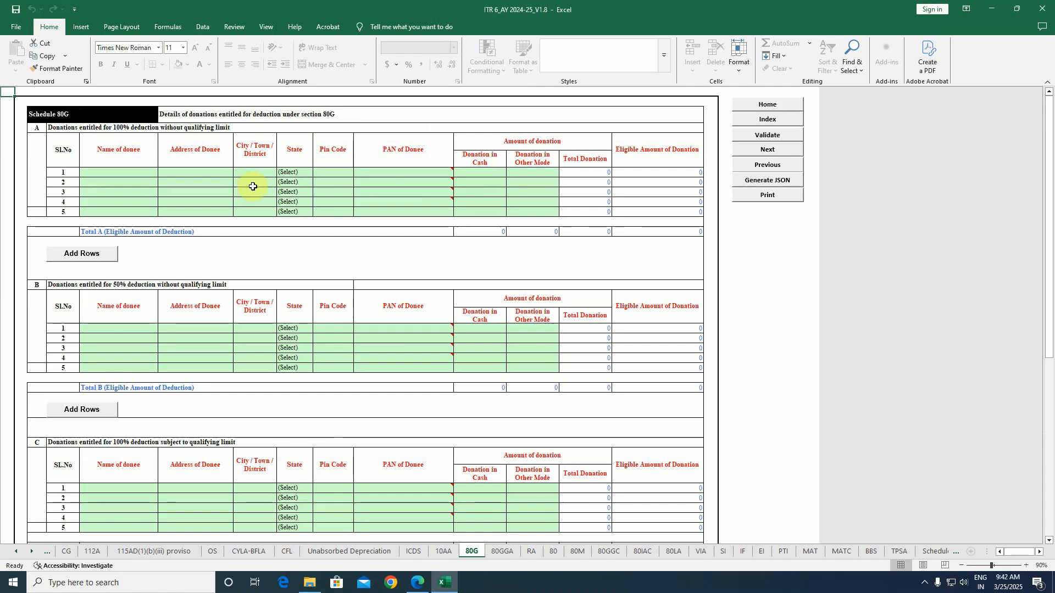
pyautogui.click(777, 134)
pyautogui.click(538, 324)
# Go to the 80GGA and RA sheets in turn and validate each blank research donation schedule
pyautogui.click(772, 148)
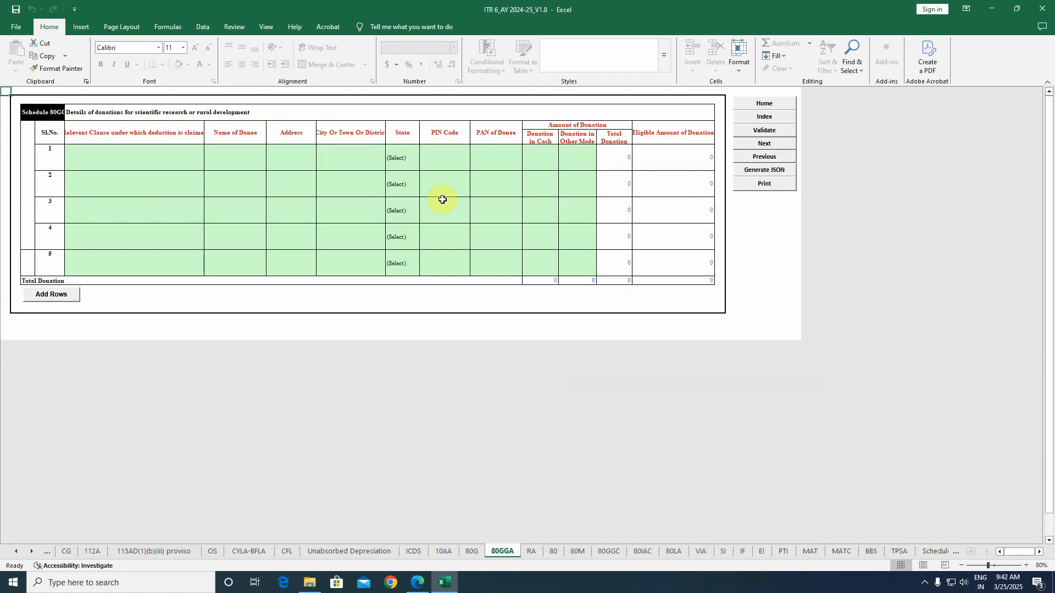
pyautogui.click(765, 132)
pyautogui.click(538, 325)
pyautogui.click(764, 143)
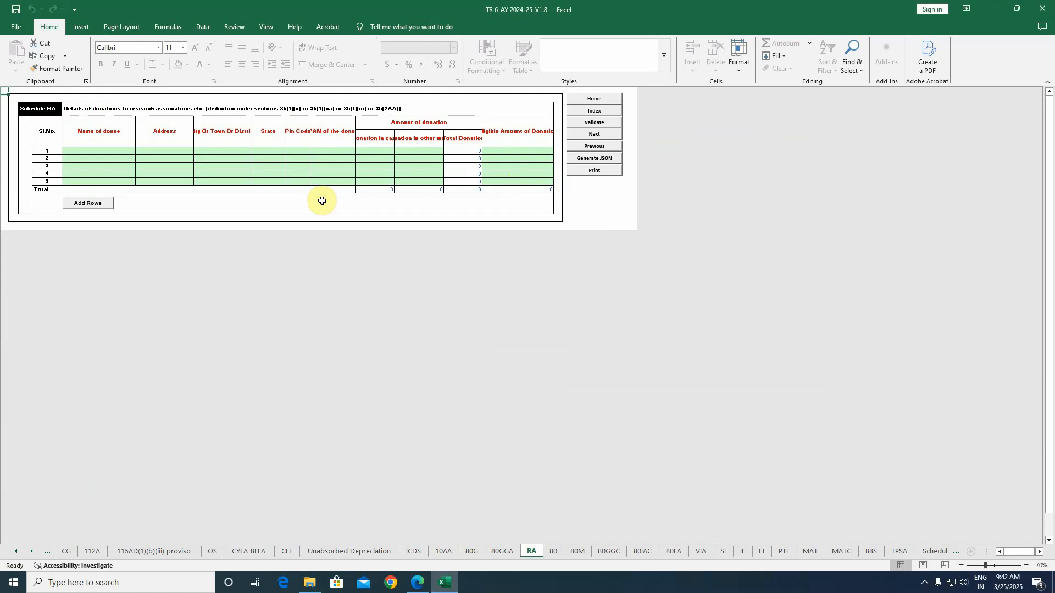
pyautogui.click(607, 122)
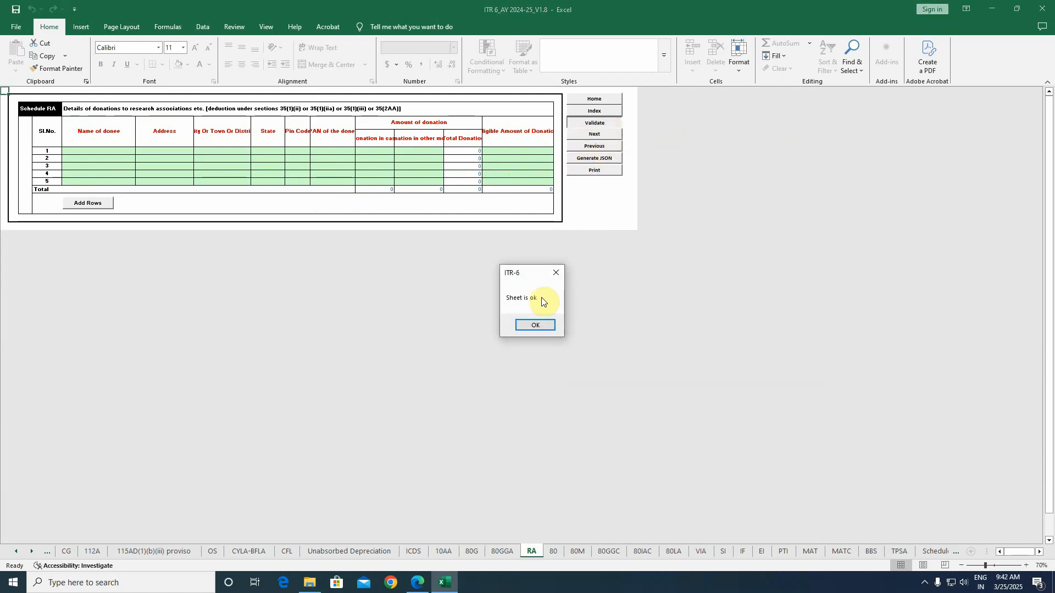
pyautogui.click(536, 324)
# Go to the 80 sheet and validate its 80-IA and 80-IB deductions, and validate the 80M dividend sheet after it
pyautogui.click(607, 136)
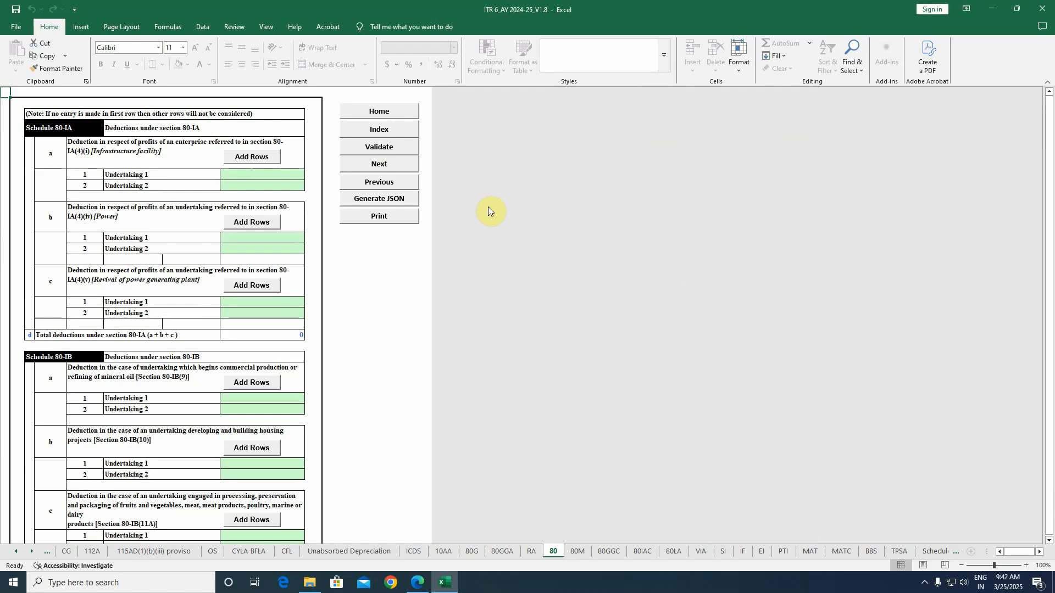
pyautogui.click(403, 146)
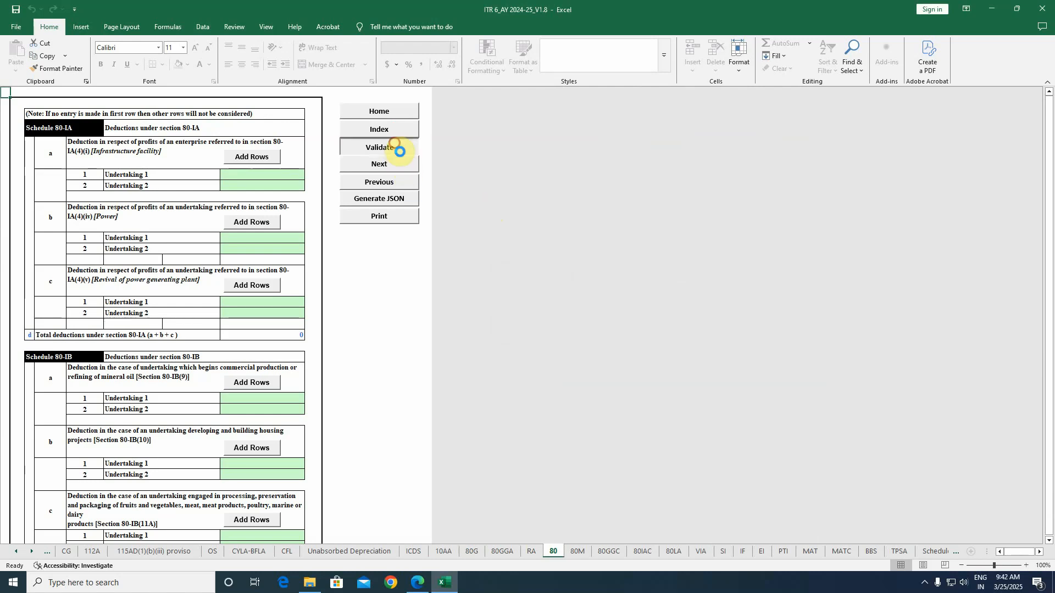
pyautogui.click(535, 324)
pyautogui.click(405, 167)
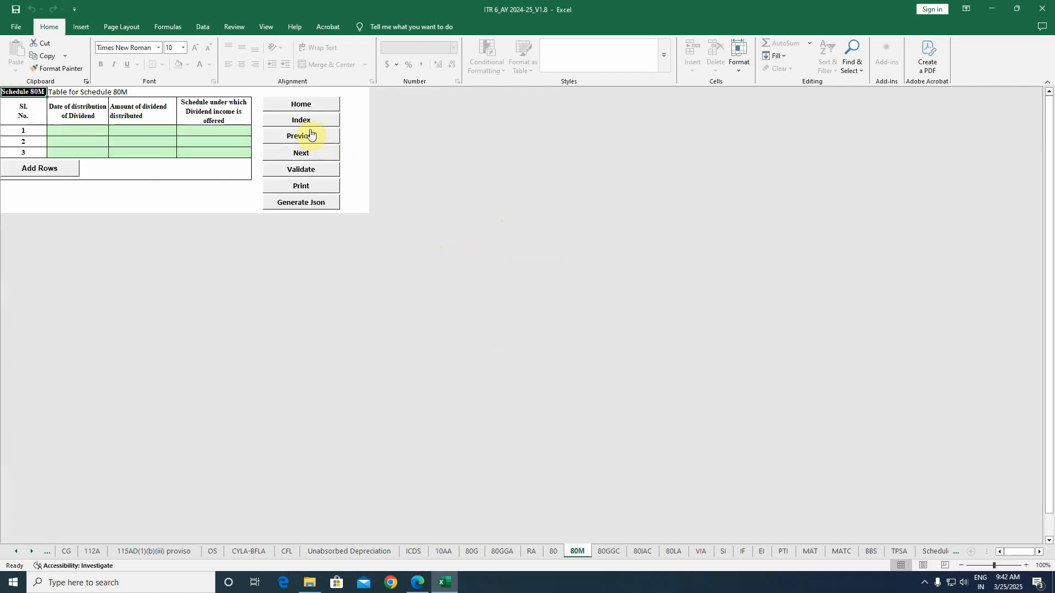
pyautogui.click(303, 167)
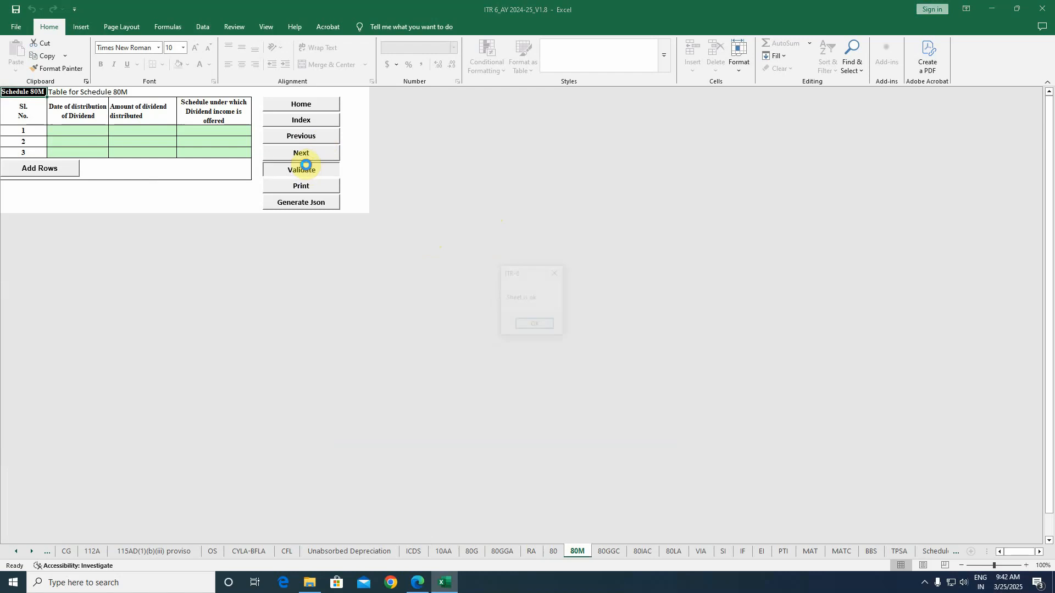
# Go to the 80GGC political contributions and 80IAC start-up deduction sheets in turn and validate each
pyautogui.click(306, 152)
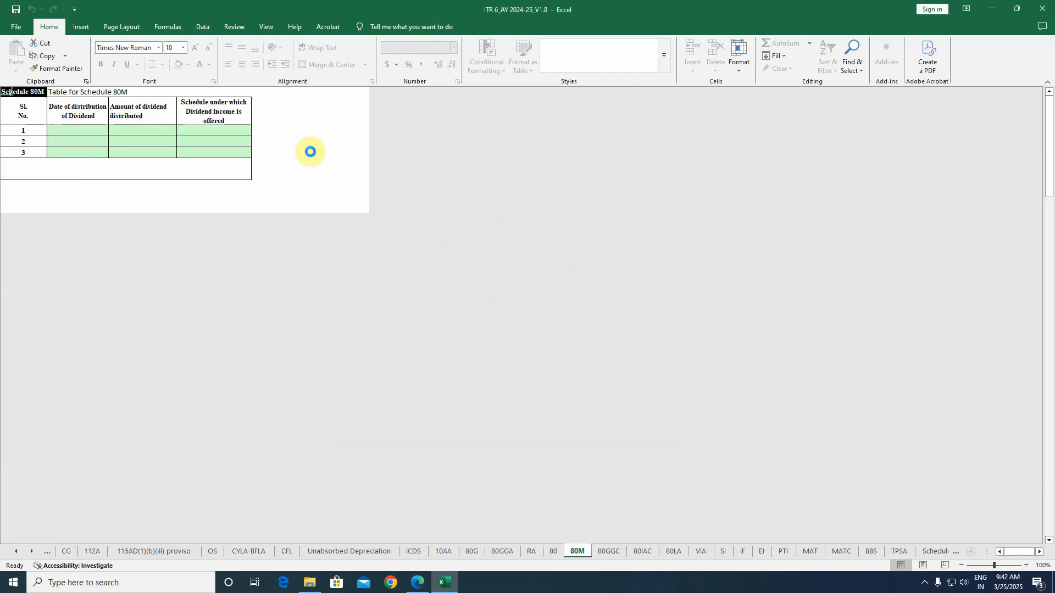
pyautogui.click(620, 328)
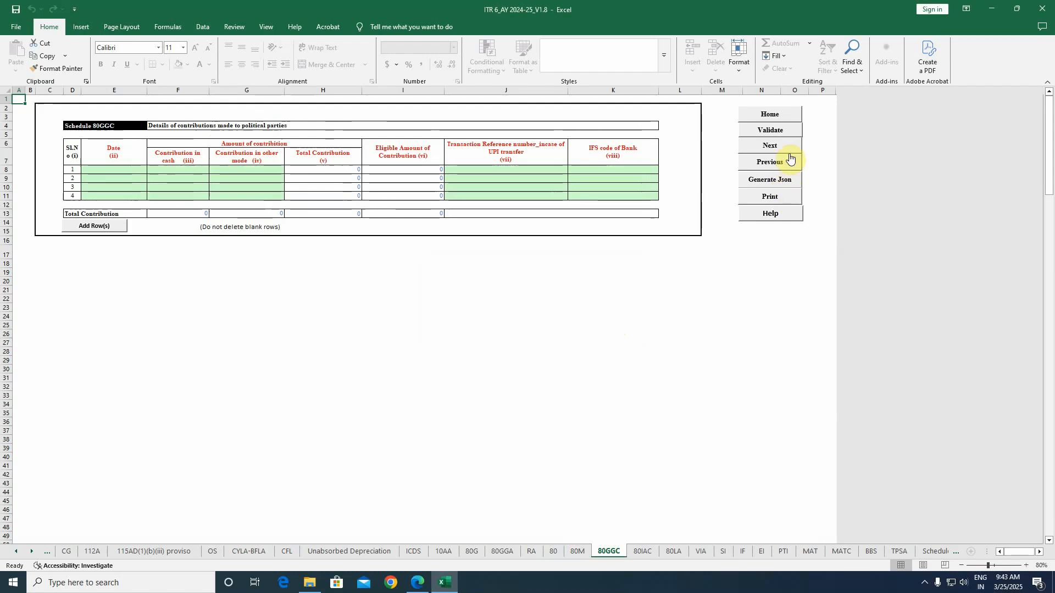
pyautogui.click(770, 131)
pyautogui.click(539, 325)
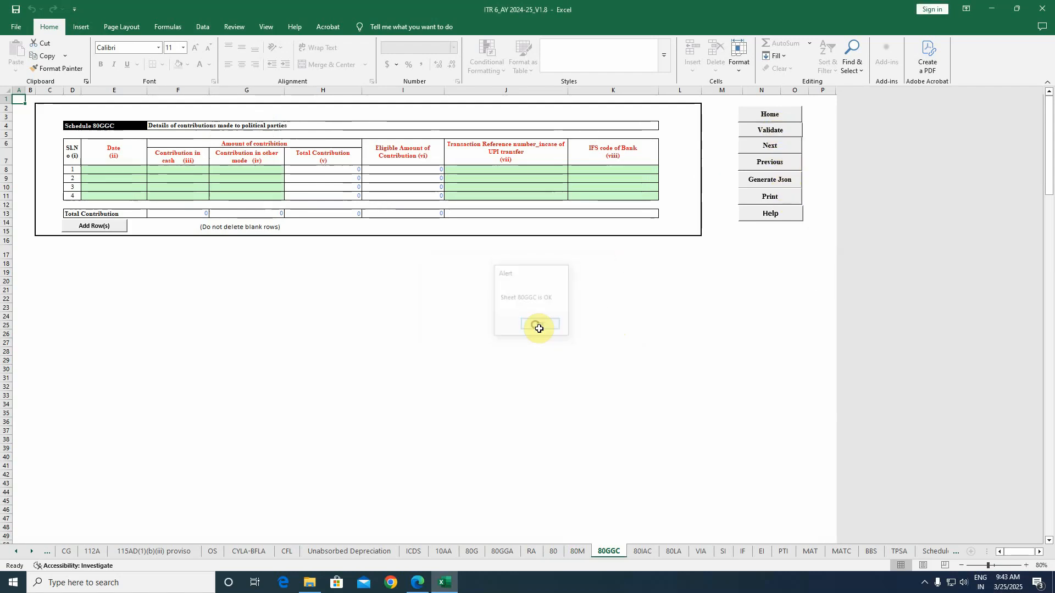
pyautogui.click(769, 145)
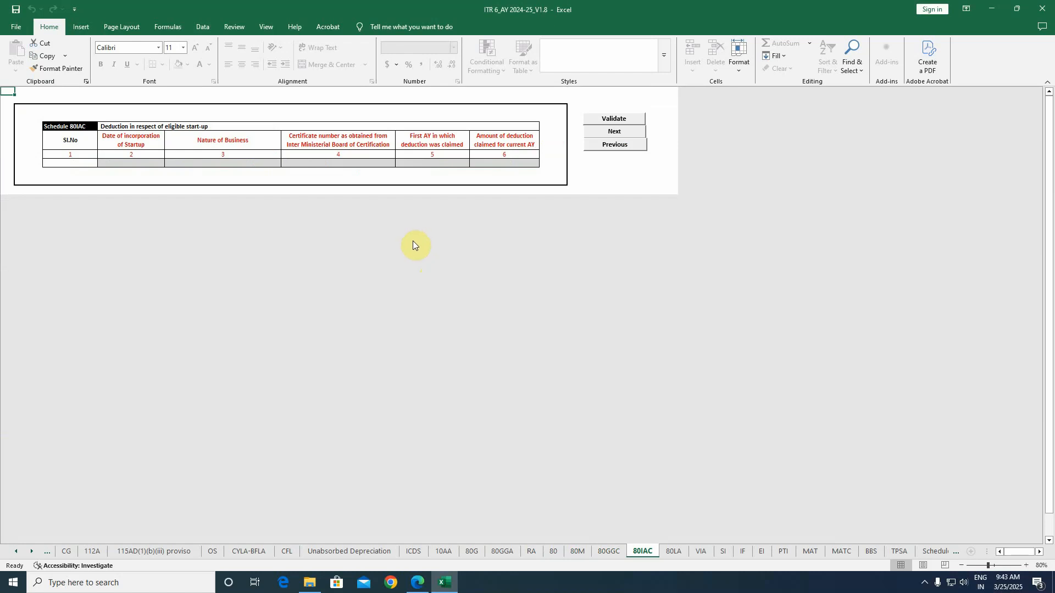
pyautogui.click(614, 119)
pyautogui.click(539, 325)
# Go to the 80LA and VIA sheets in turn and validate the offshore banking and Chapter VI-A deduction schedules
pyautogui.click(615, 132)
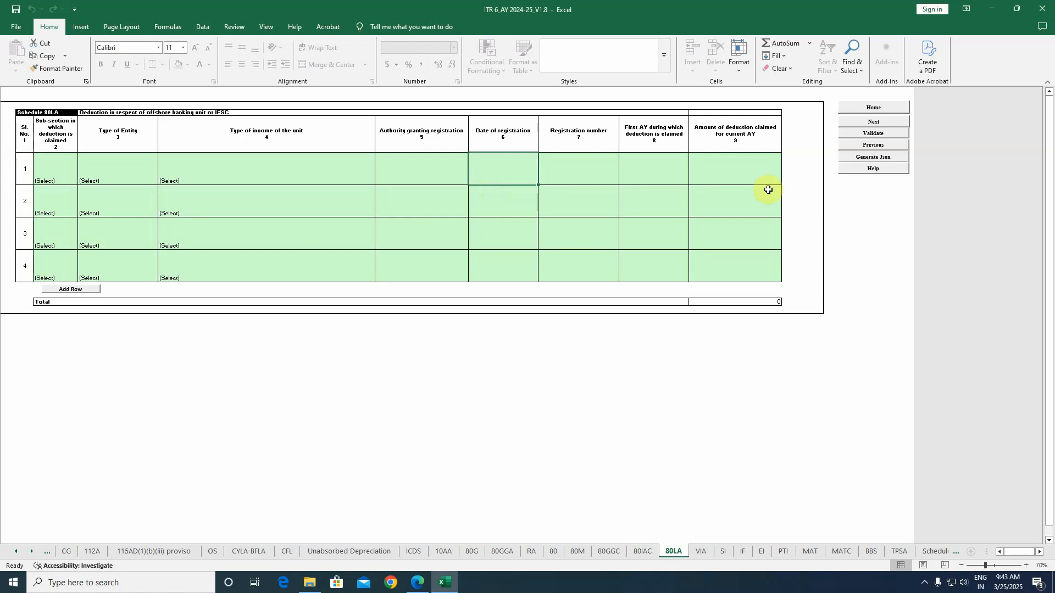
pyautogui.click(883, 134)
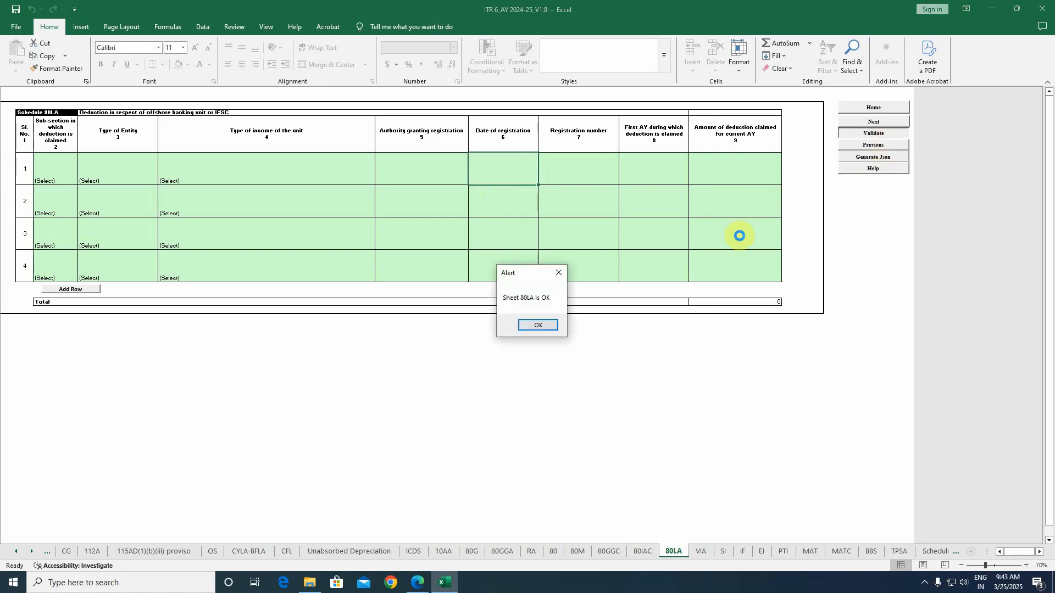
pyautogui.click(544, 324)
pyautogui.click(882, 123)
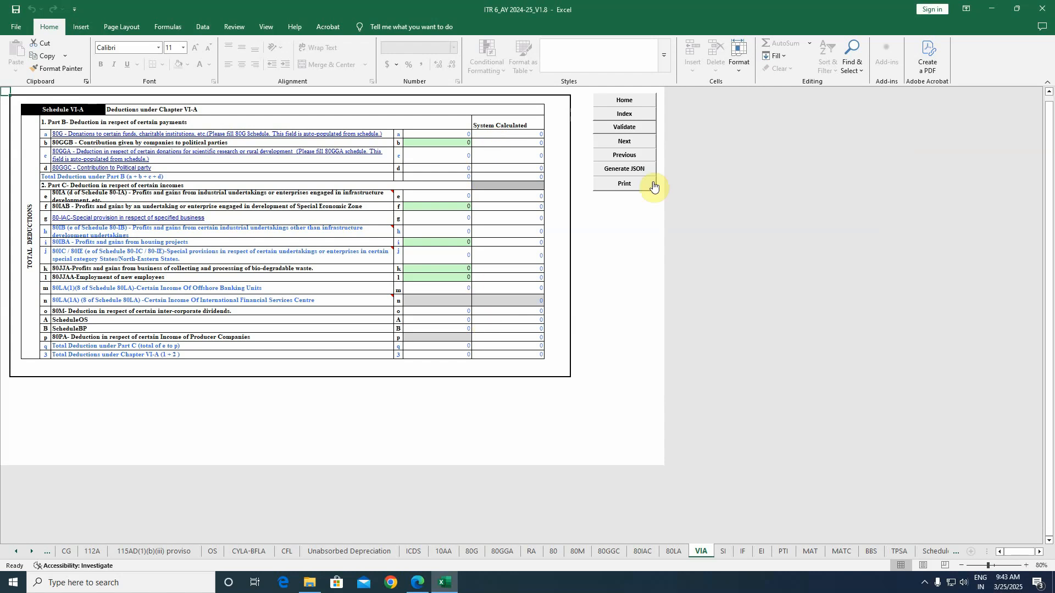
pyautogui.click(632, 128)
pyautogui.click(542, 327)
# Go to the SI sheet, look over the incomes chargeable at special rates, and validate the sheet
pyautogui.click(631, 141)
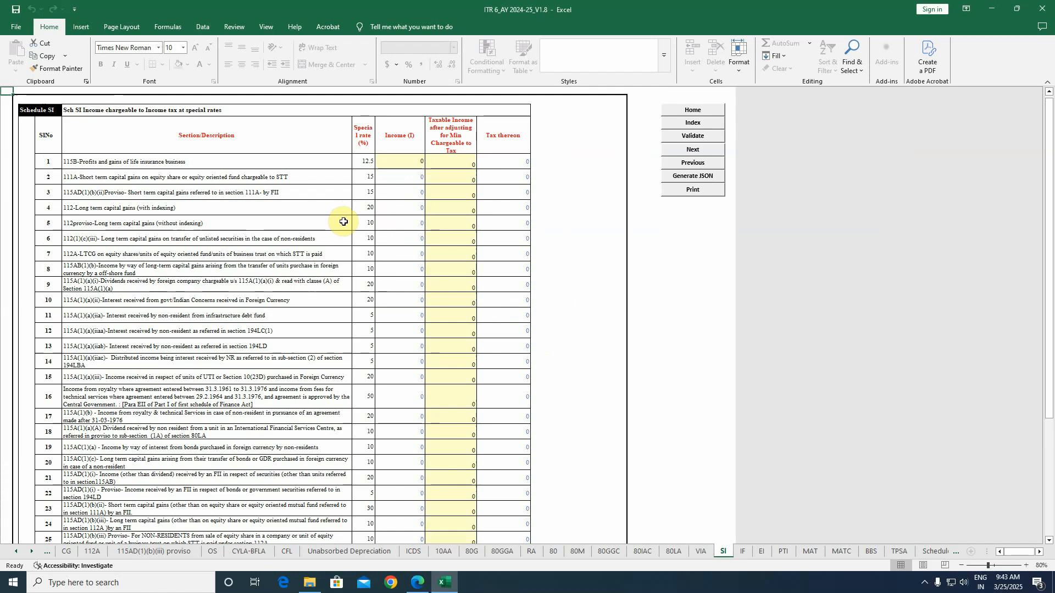
pyautogui.scroll(-5, 419, 278)
pyautogui.scroll(5, 420, 207)
pyautogui.click(688, 136)
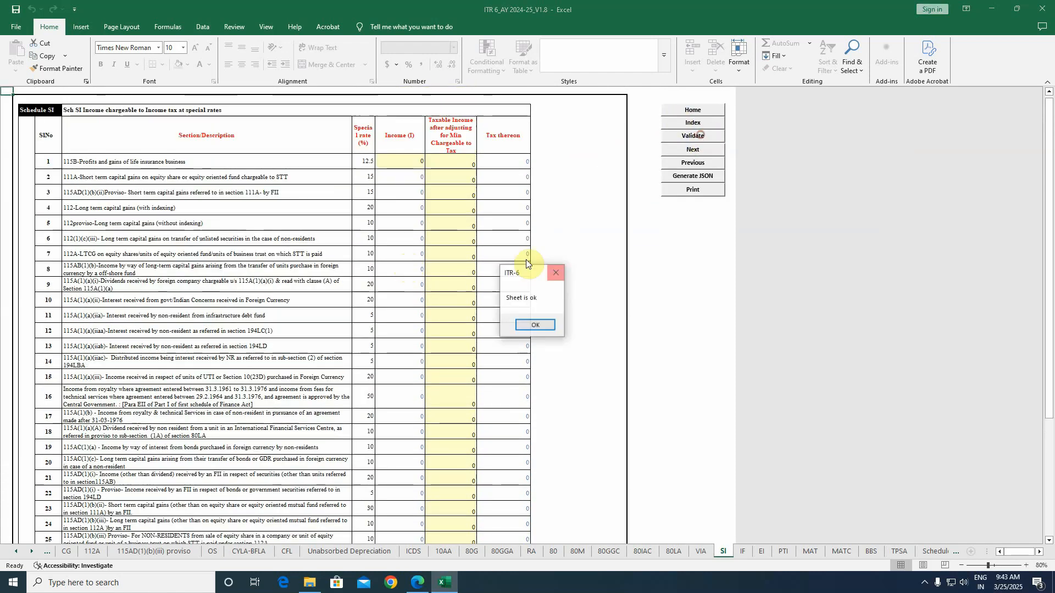
pyautogui.click(534, 324)
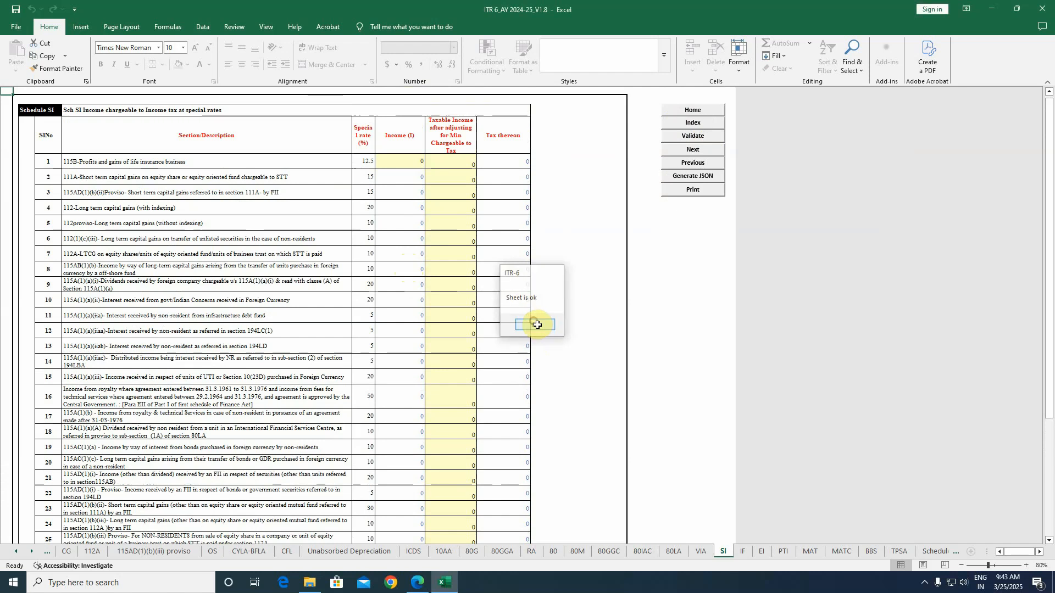
# Go through the IF and EI sheets, validating the schedules for investment in unincorporated entities and exempt income
pyautogui.click(695, 150)
pyautogui.click(534, 325)
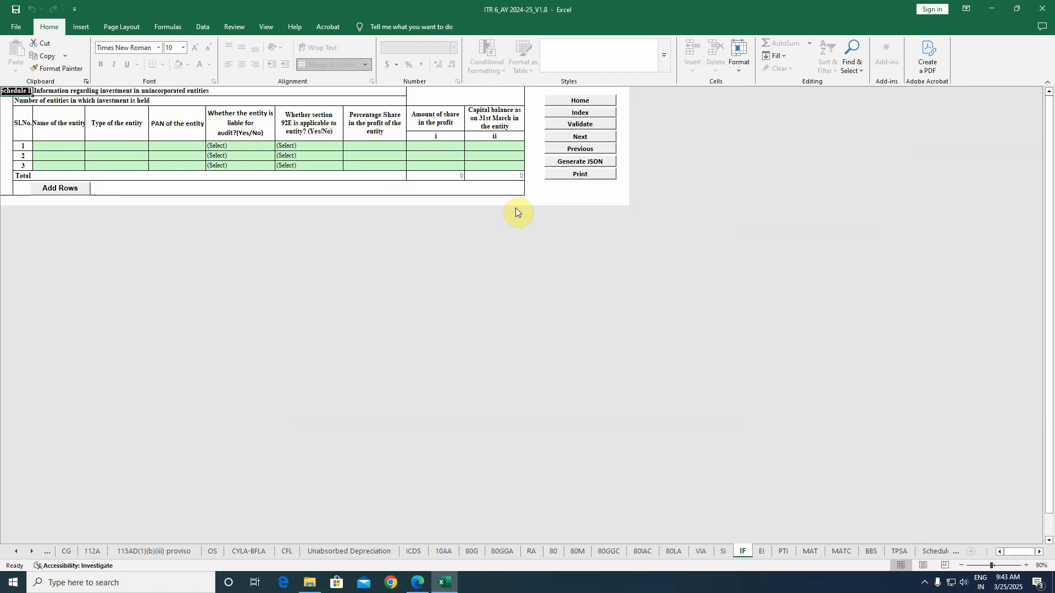
pyautogui.click(581, 136)
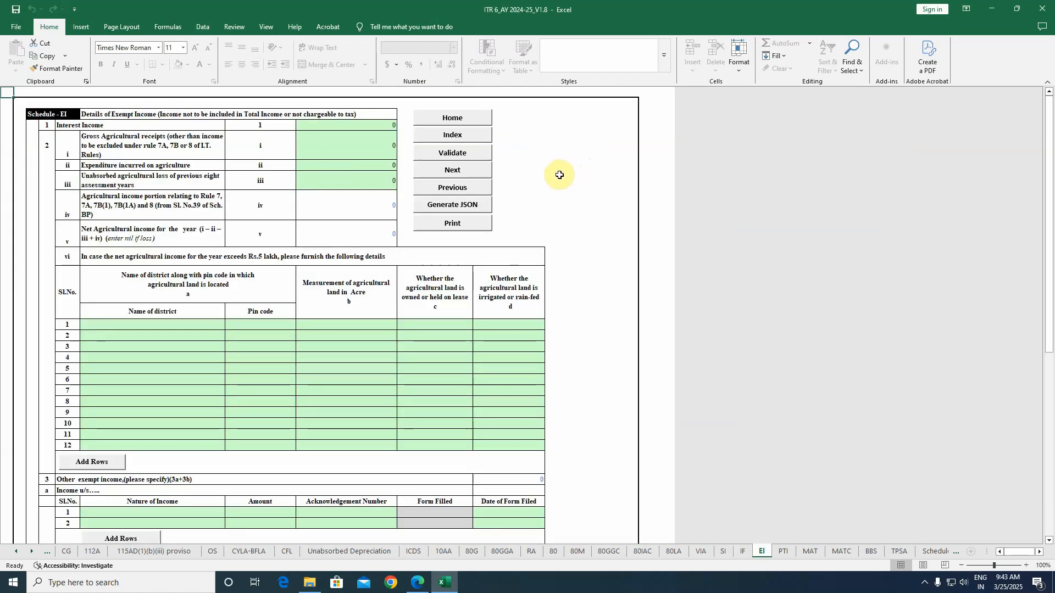
pyautogui.click(453, 152)
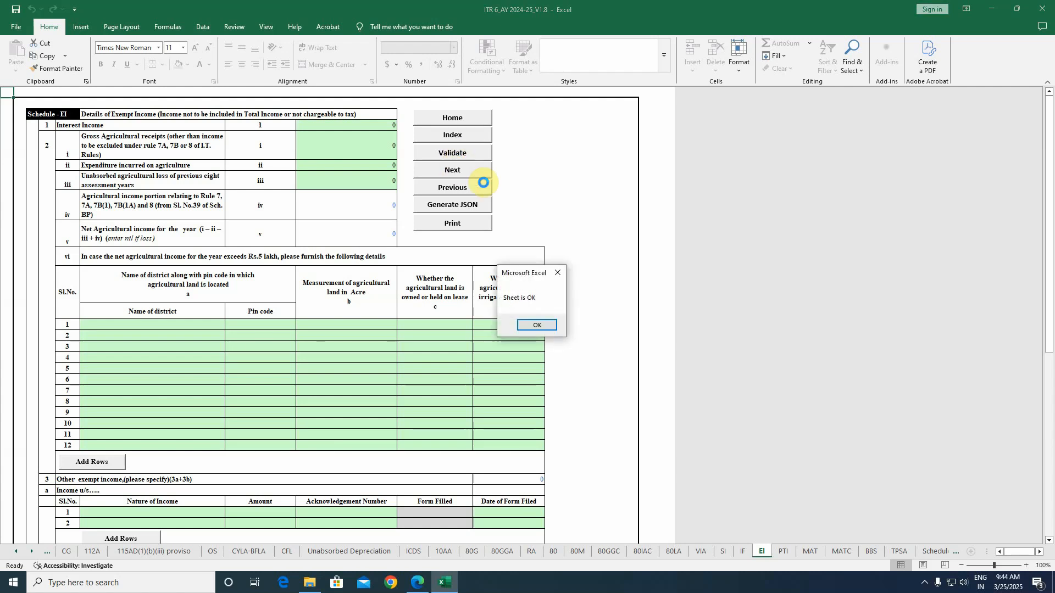
pyautogui.click(536, 325)
# Go to the PTI sheet and validate the blank pass-through income schedule
pyautogui.click(459, 171)
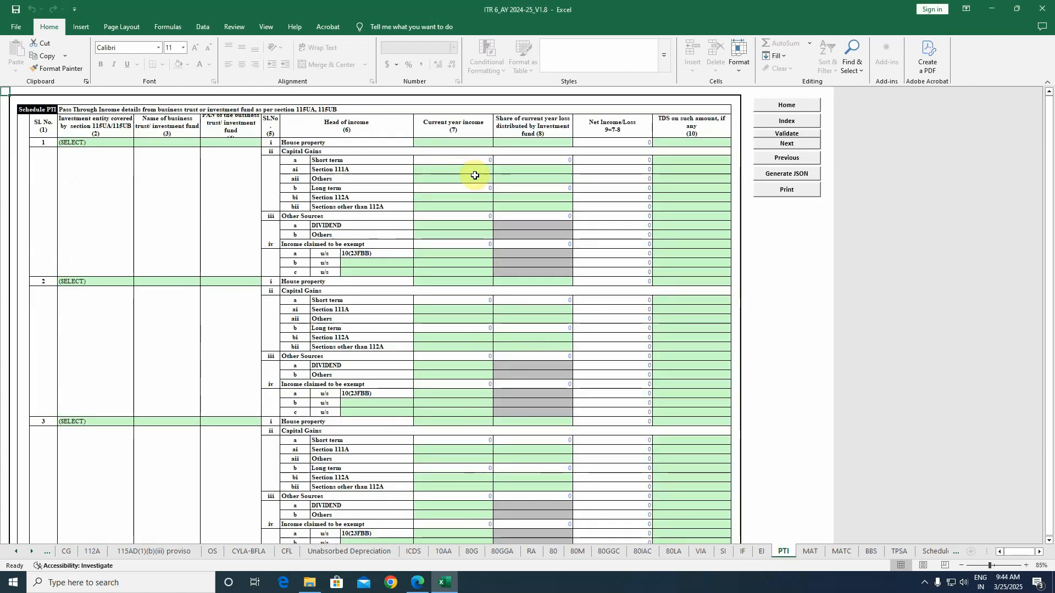
pyautogui.click(789, 133)
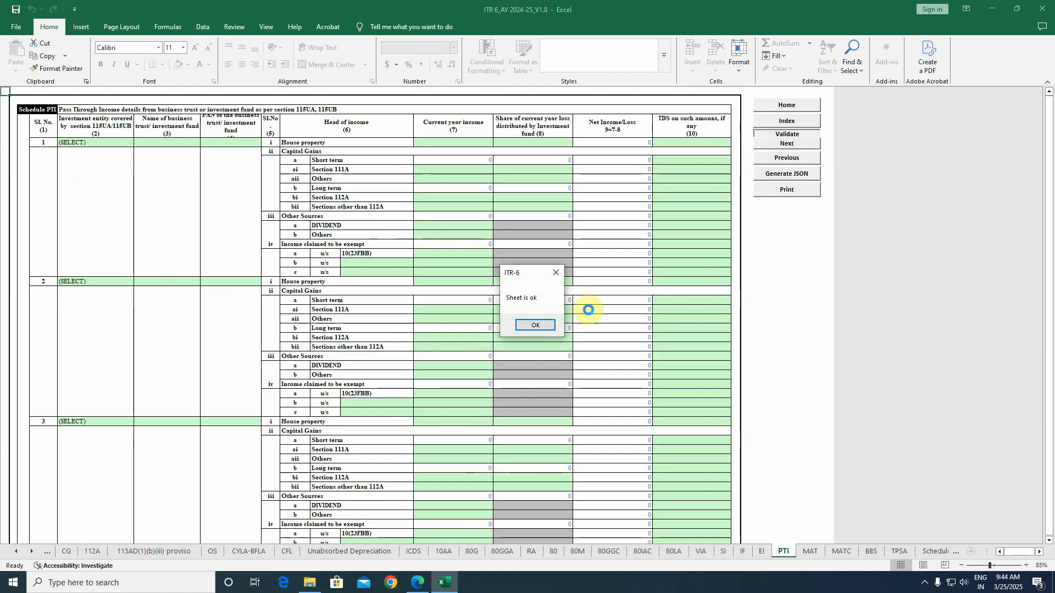
pyautogui.click(542, 324)
# Go to the MAT sheet and examine the profit after tax, additions, deductions, deemed total income and tax payable under section 115JB
pyautogui.click(787, 144)
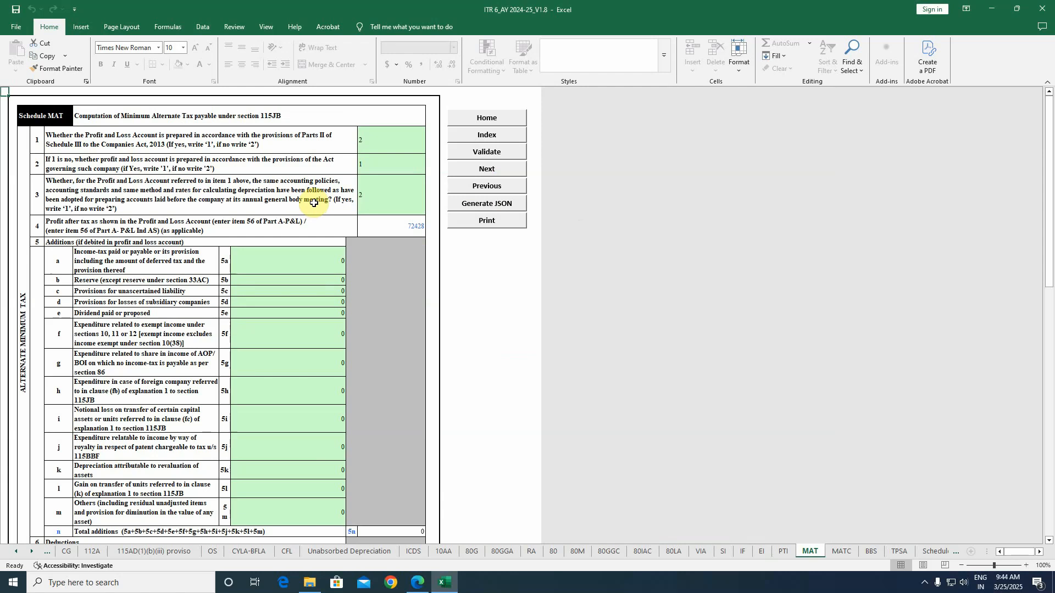
pyautogui.click(405, 223)
pyautogui.scroll(-12, 287, 289)
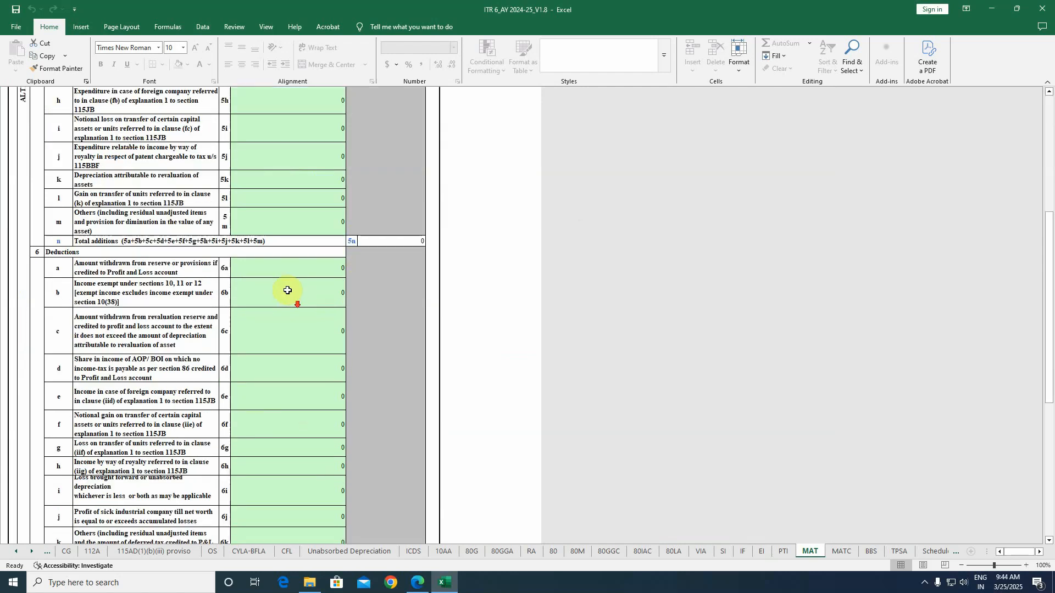
pyautogui.scroll(2, 394, 241)
pyautogui.click(407, 146)
pyautogui.scroll(-2, 401, 321)
pyautogui.scroll(-1, 400, 329)
pyautogui.click(396, 389)
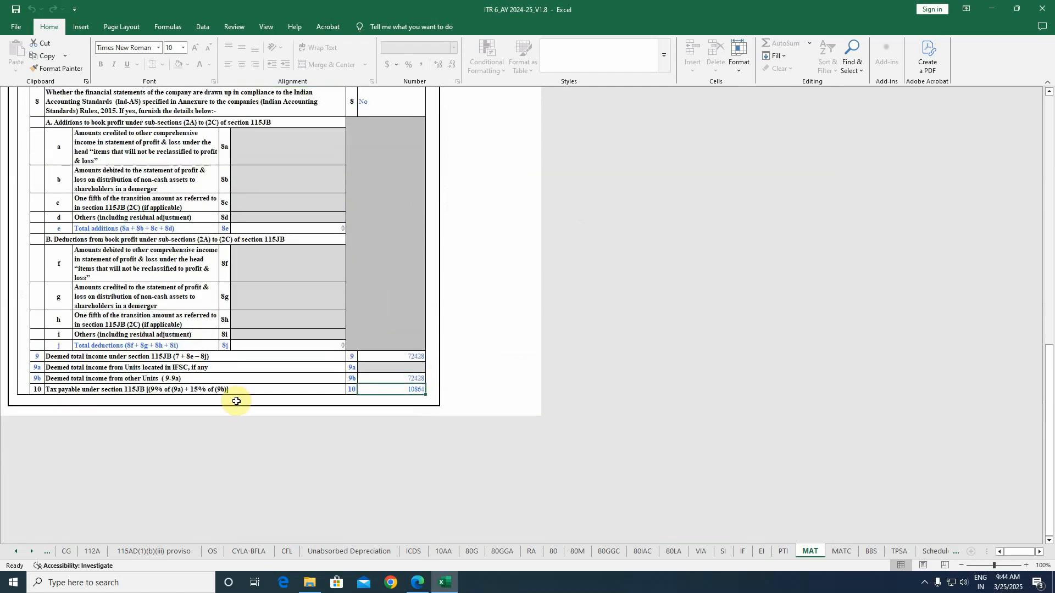
pyautogui.scroll(15, 216, 370)
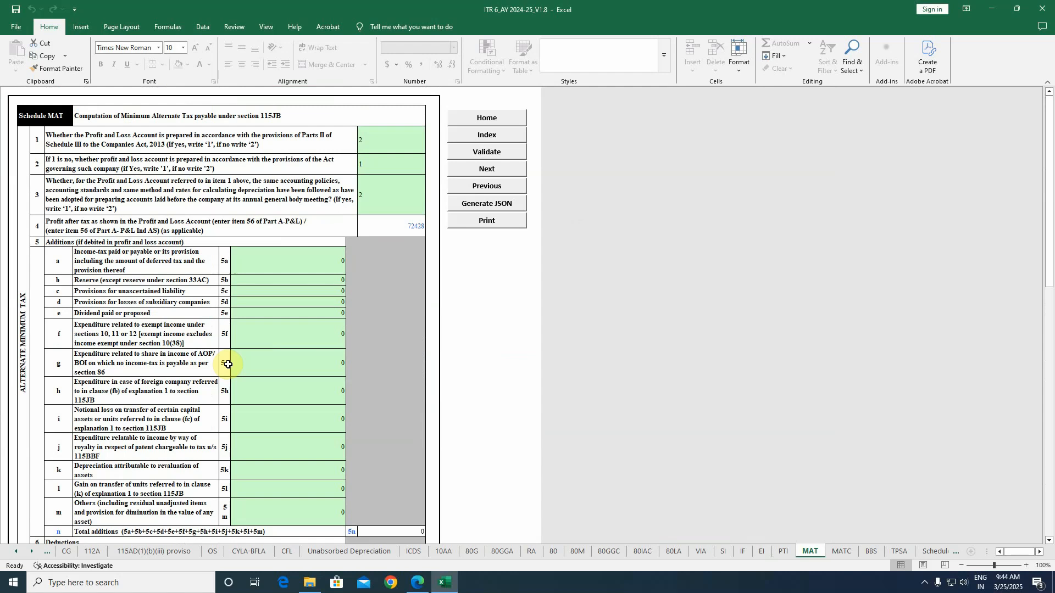
pyautogui.scroll(-15, 228, 365)
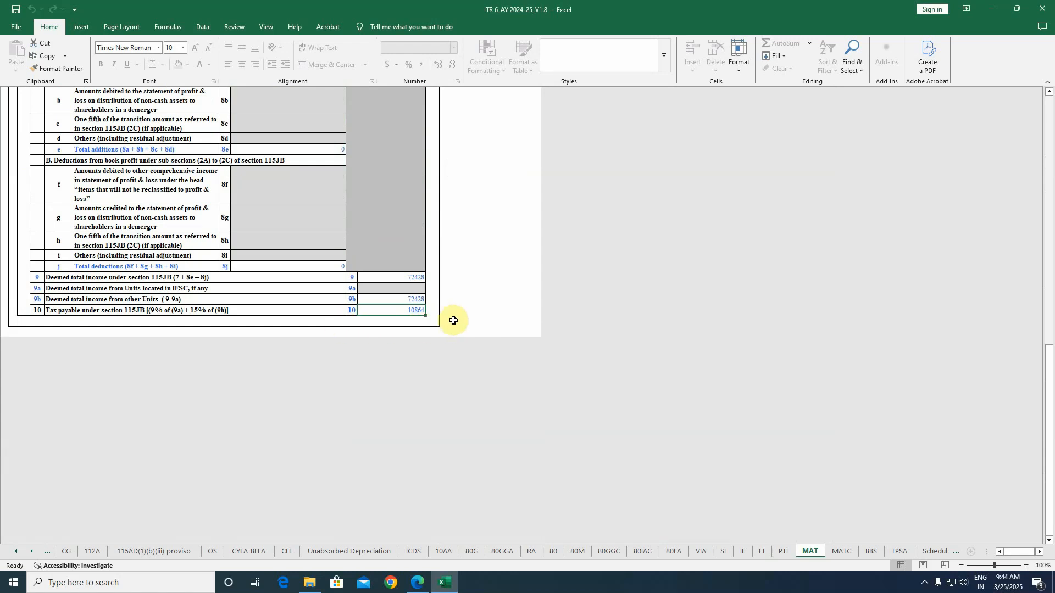
pyautogui.scroll(15, 460, 327)
# Validate Schedule MAT, and go to the MATC sheet and validate its tax credit computation under section 115JAA
pyautogui.click(487, 152)
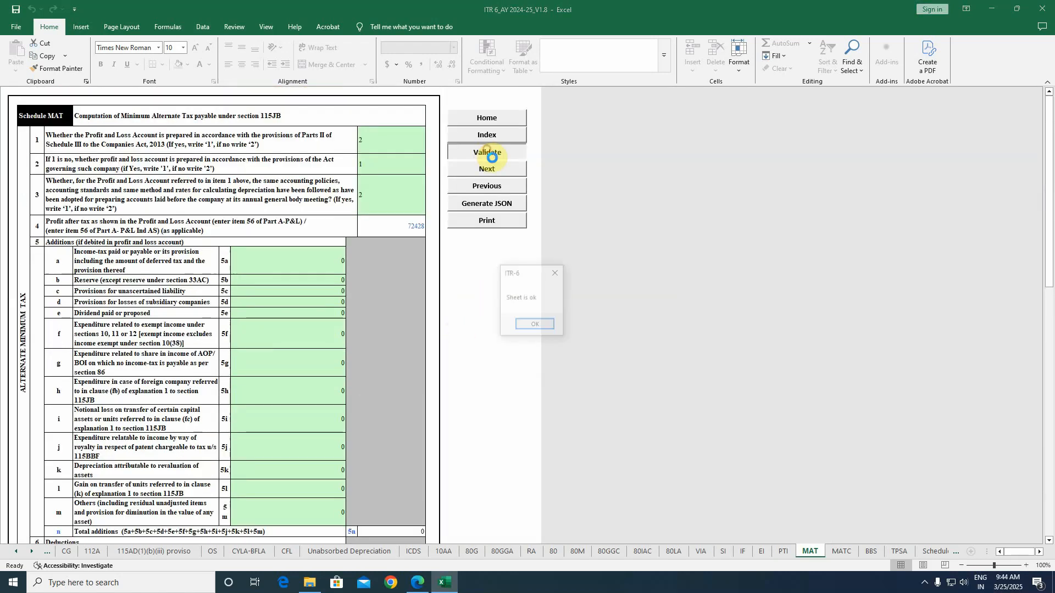
pyautogui.click(531, 327)
pyautogui.click(487, 170)
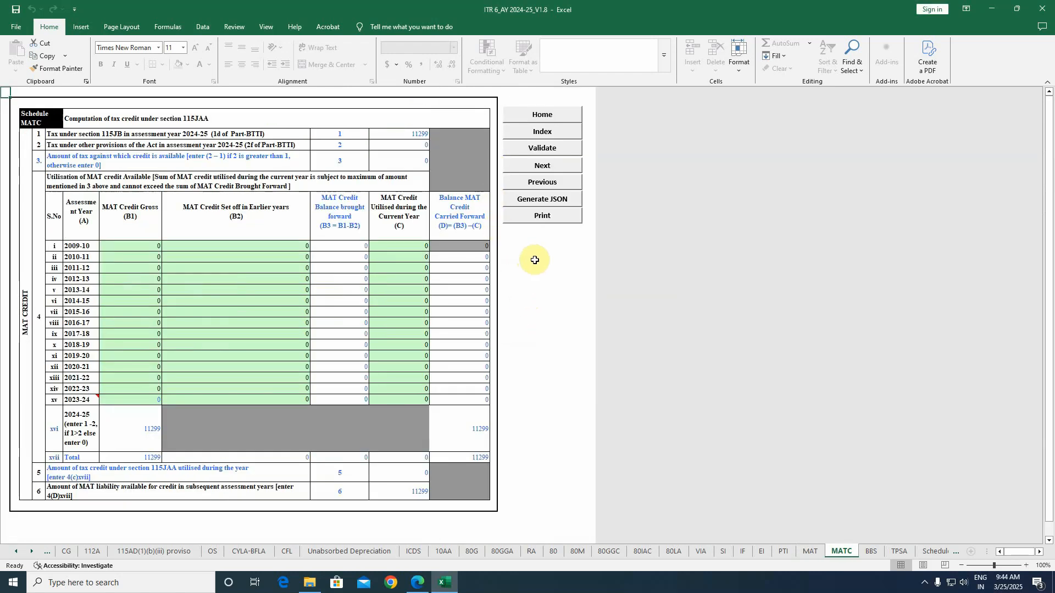
pyautogui.click(542, 148)
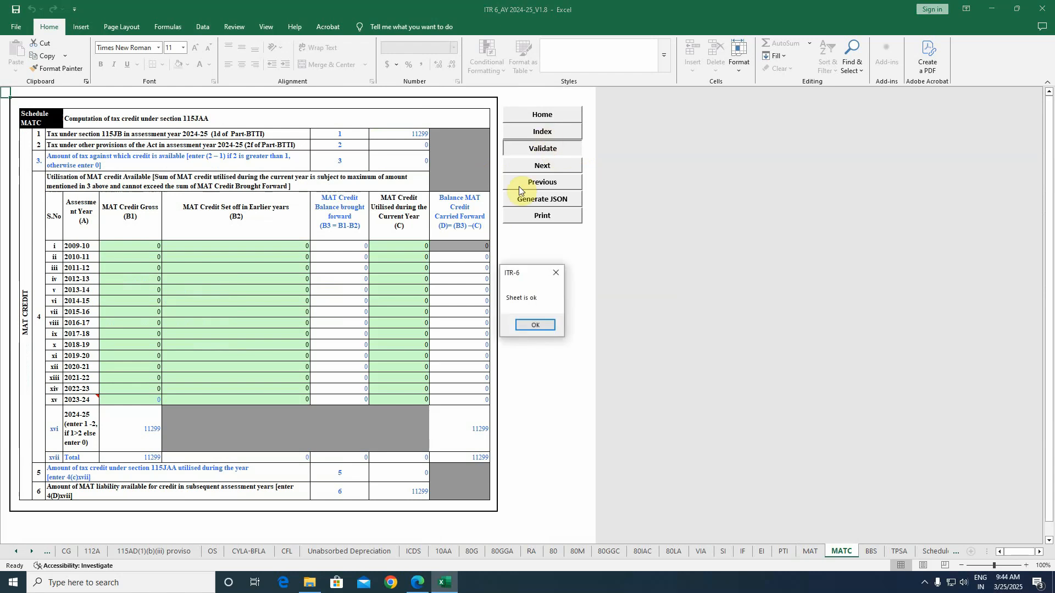
pyautogui.click(535, 325)
# Go through the BBS and TPSA sheets, validating the schedules for share buy-back tax and tax on secondary adjustments
pyautogui.click(542, 166)
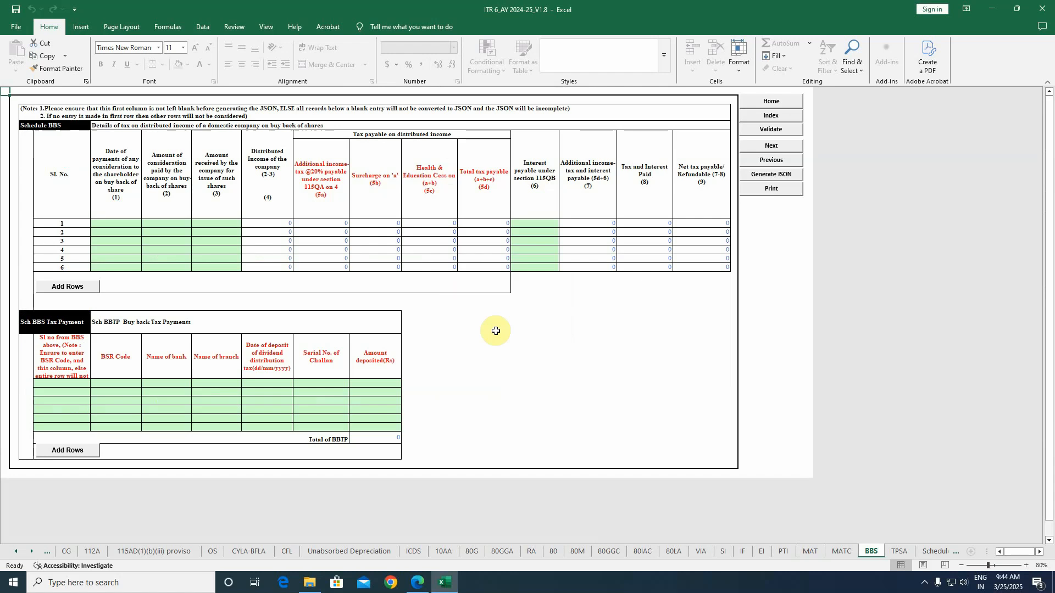
pyautogui.click(775, 131)
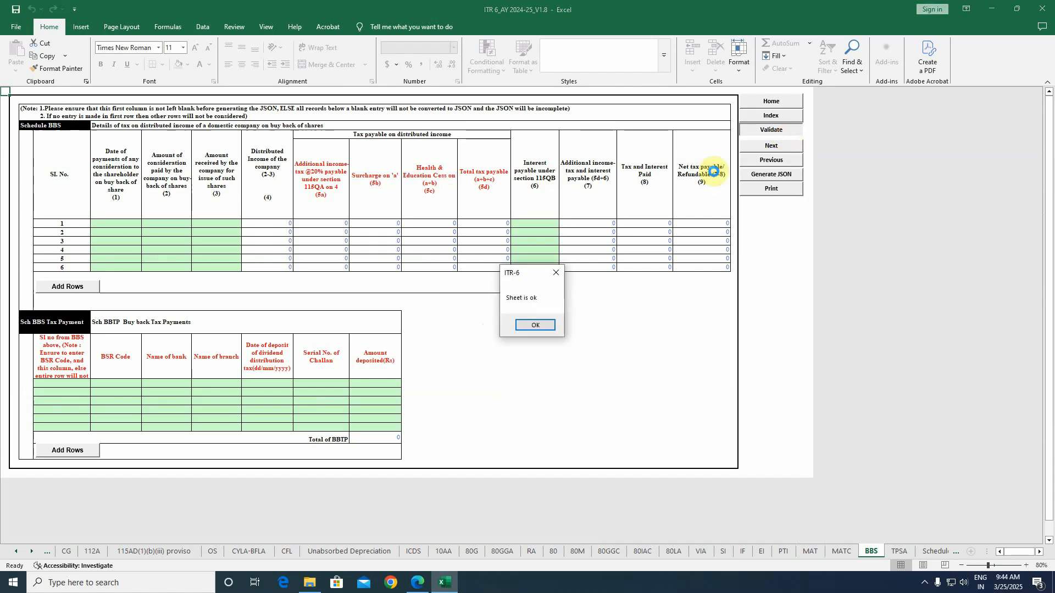
pyautogui.click(536, 325)
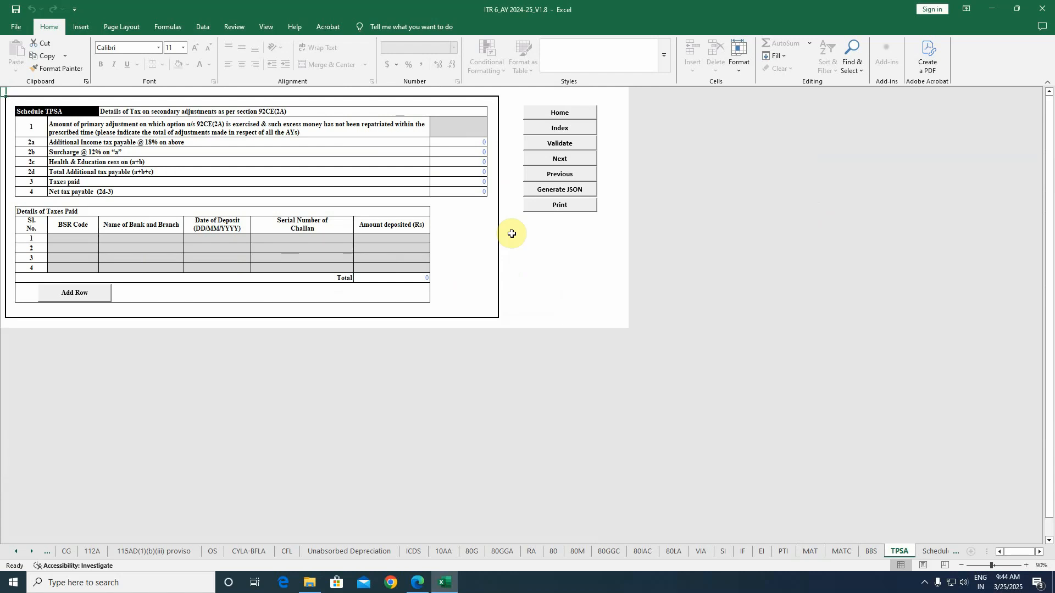
pyautogui.click(566, 144)
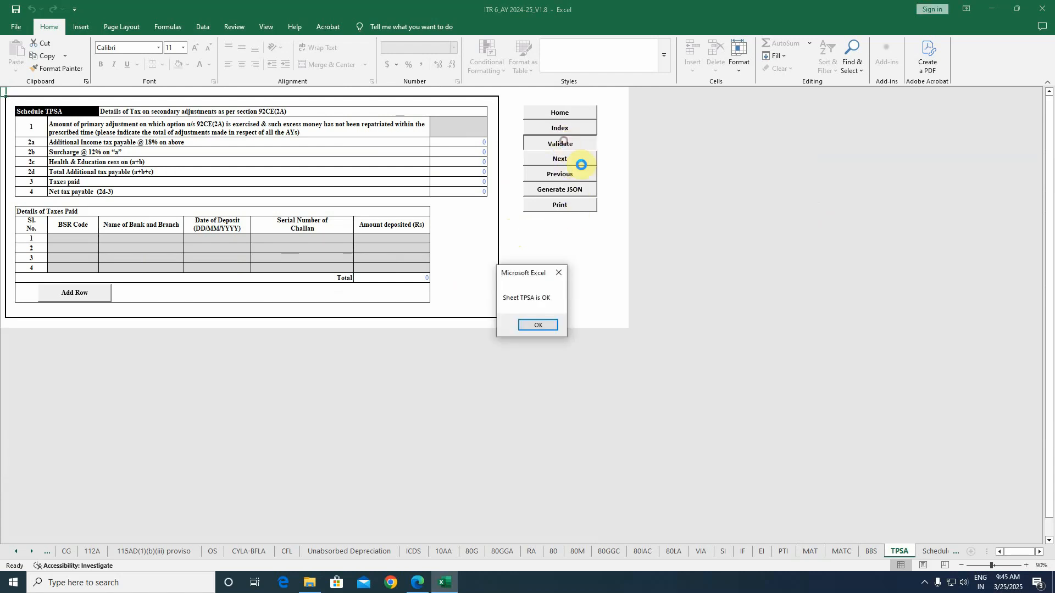
pyautogui.click(542, 324)
# Go through the Schedule 115TD and FSI sheets, validating the schedules for accreted income and income from outside India
pyautogui.click(571, 158)
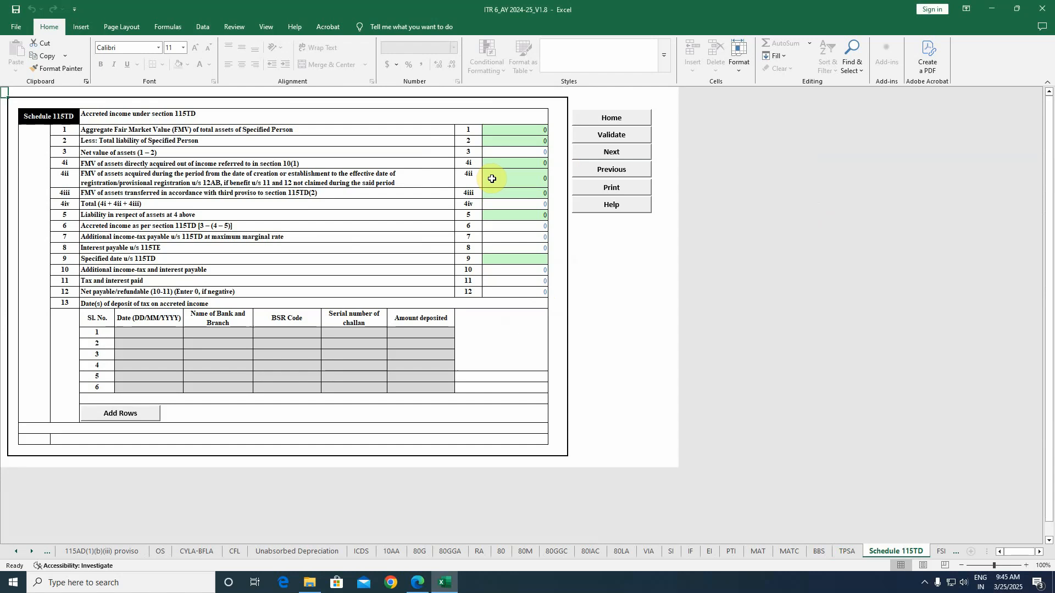
pyautogui.click(624, 141)
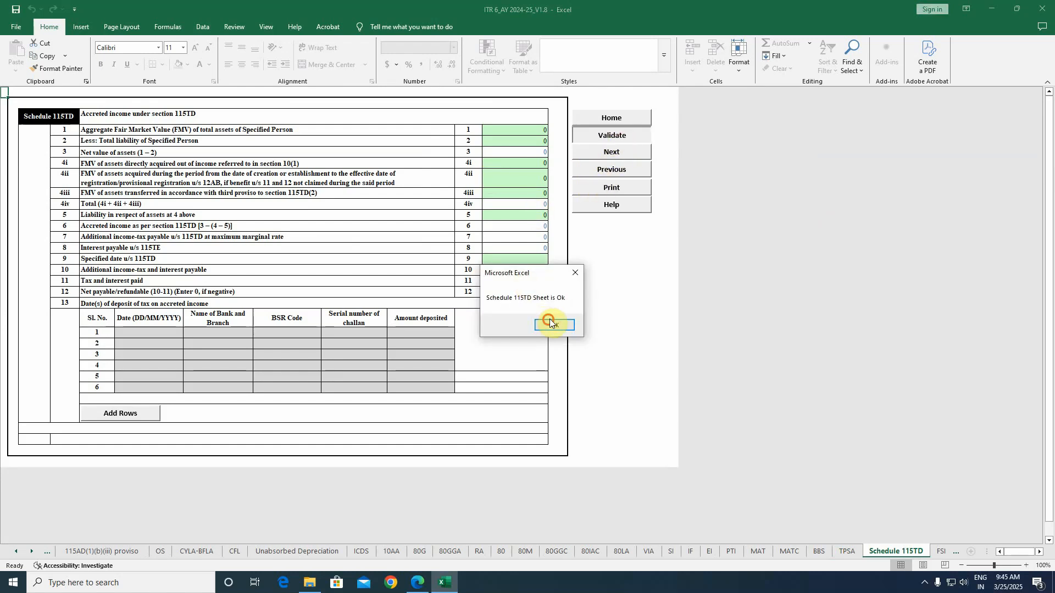
pyautogui.click(547, 320)
pyautogui.click(611, 152)
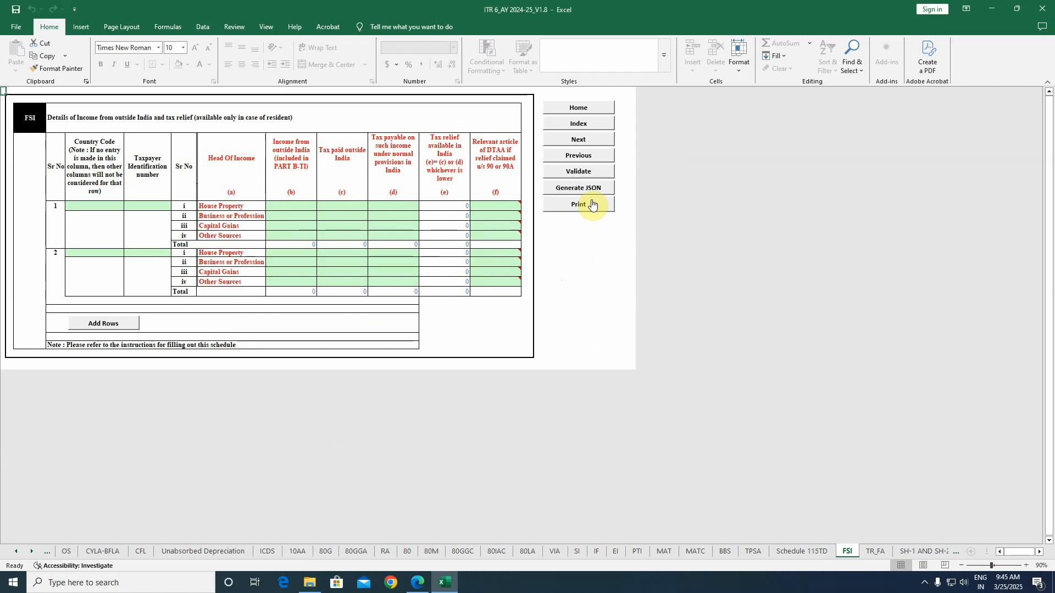
pyautogui.click(588, 172)
pyautogui.click(536, 323)
# Go through the TR_FA and SH-1 AND SH-2 sheets, validating the tax relief, foreign assets and shareholding schedules
pyautogui.click(588, 142)
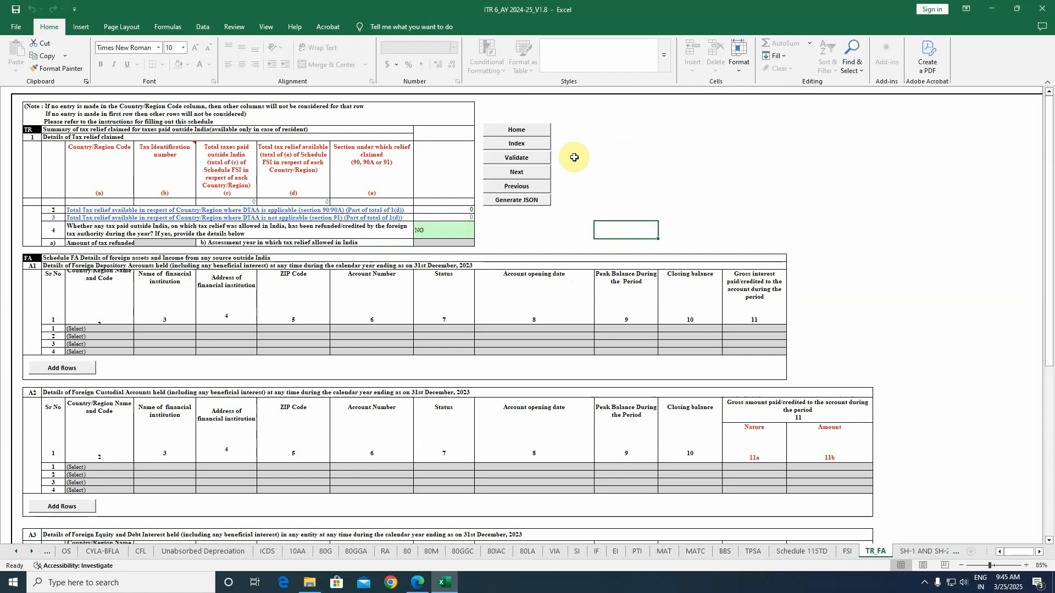
pyautogui.click(519, 159)
pyautogui.click(535, 324)
pyautogui.click(527, 173)
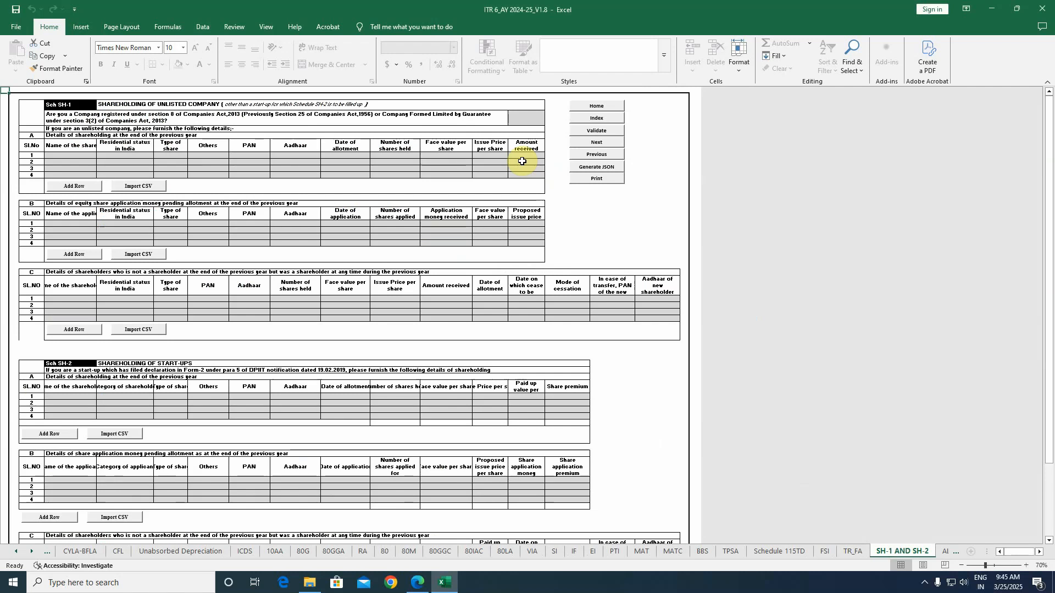
pyautogui.click(602, 131)
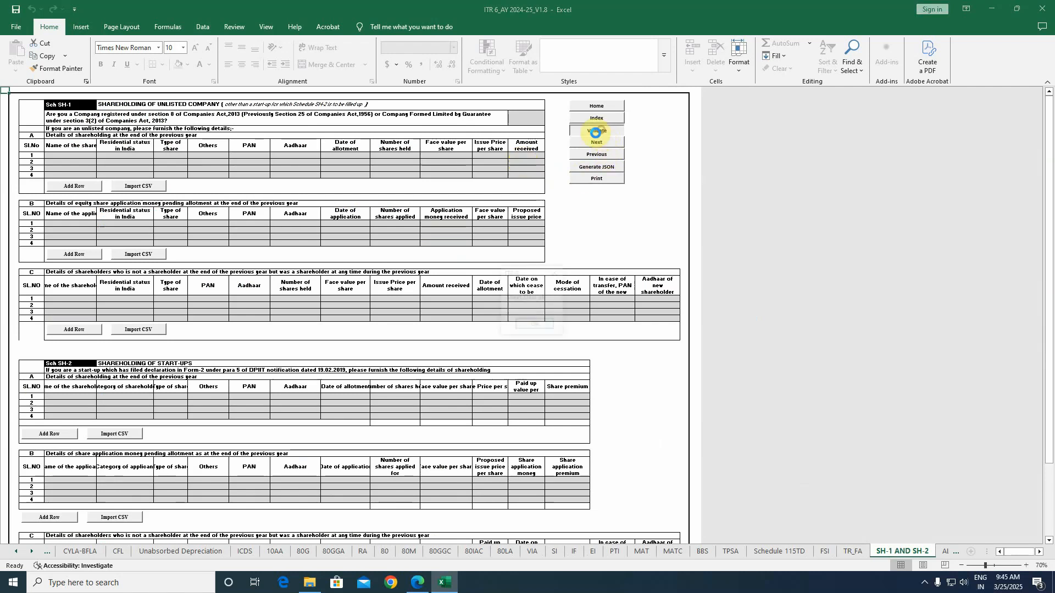
pyautogui.click(536, 323)
# Go through the AL-1 and GST sheets, validating the schedules for assets and liabilities and turnover reported for GST
pyautogui.click(606, 144)
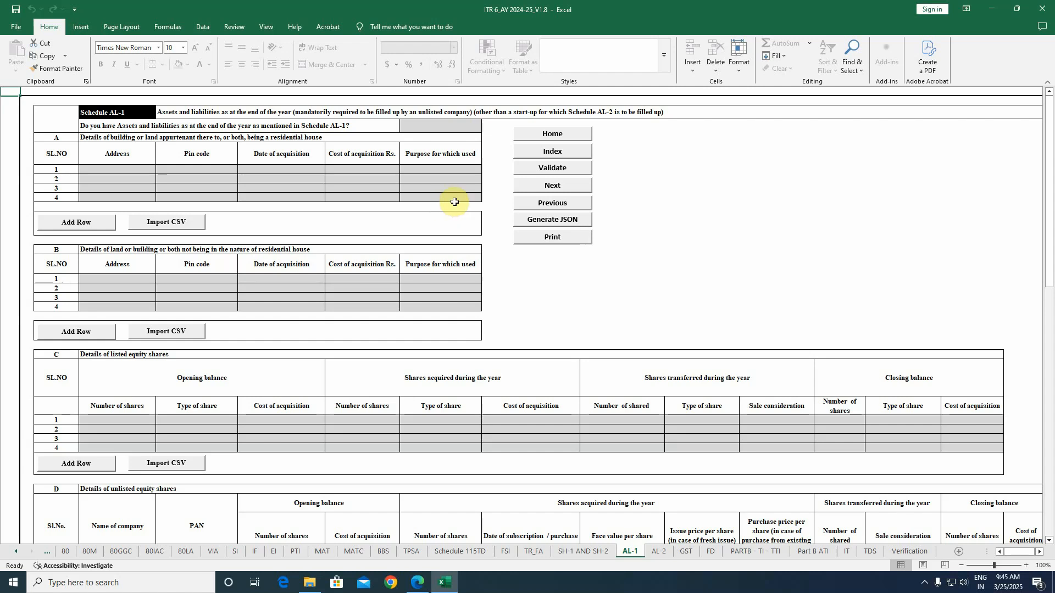
pyautogui.click(565, 161)
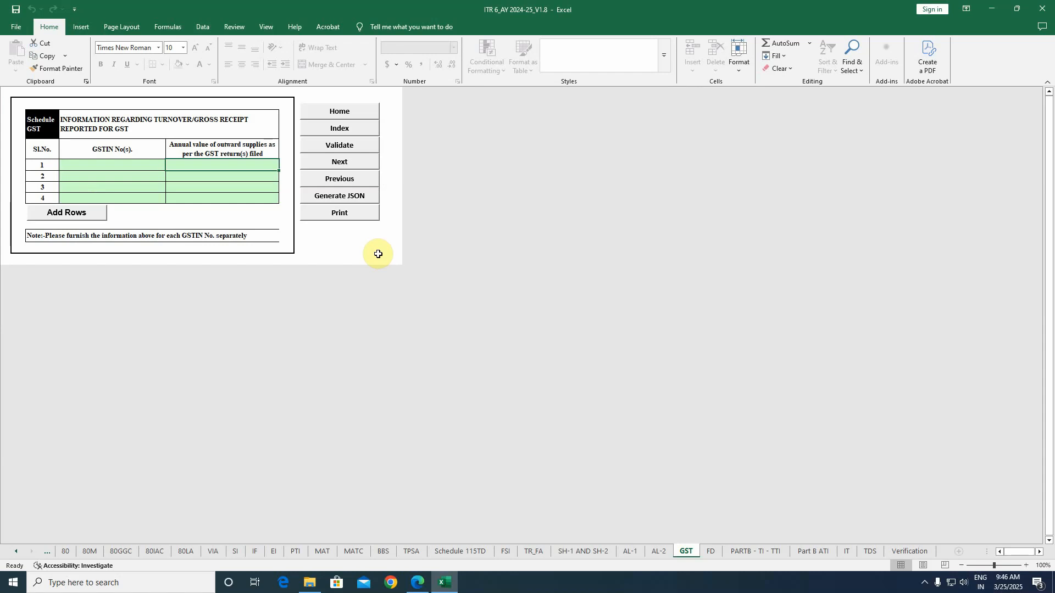
pyautogui.press('Left')
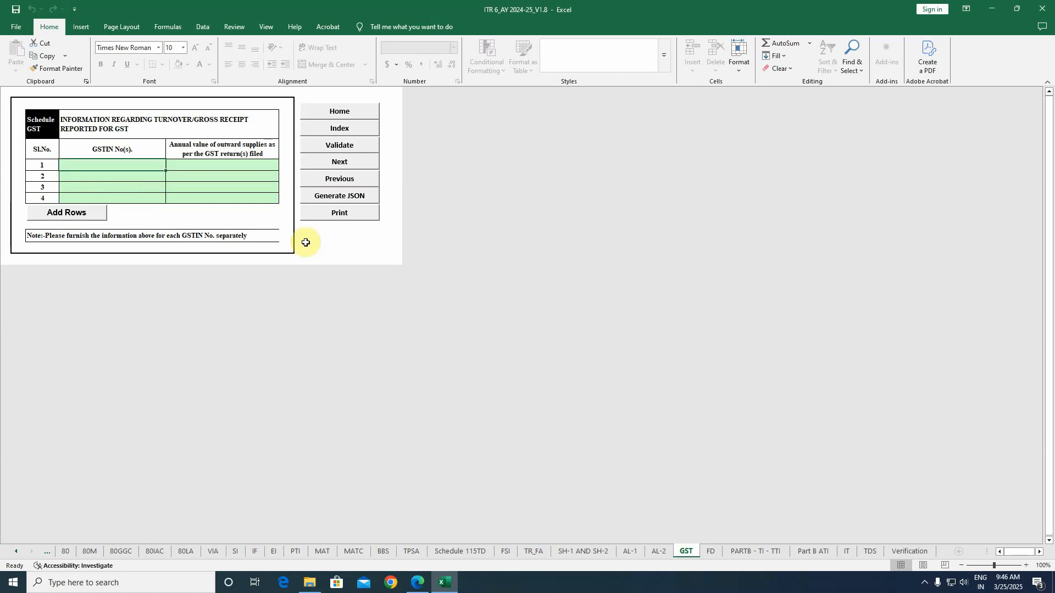
pyautogui.click(353, 149)
pyautogui.click(541, 327)
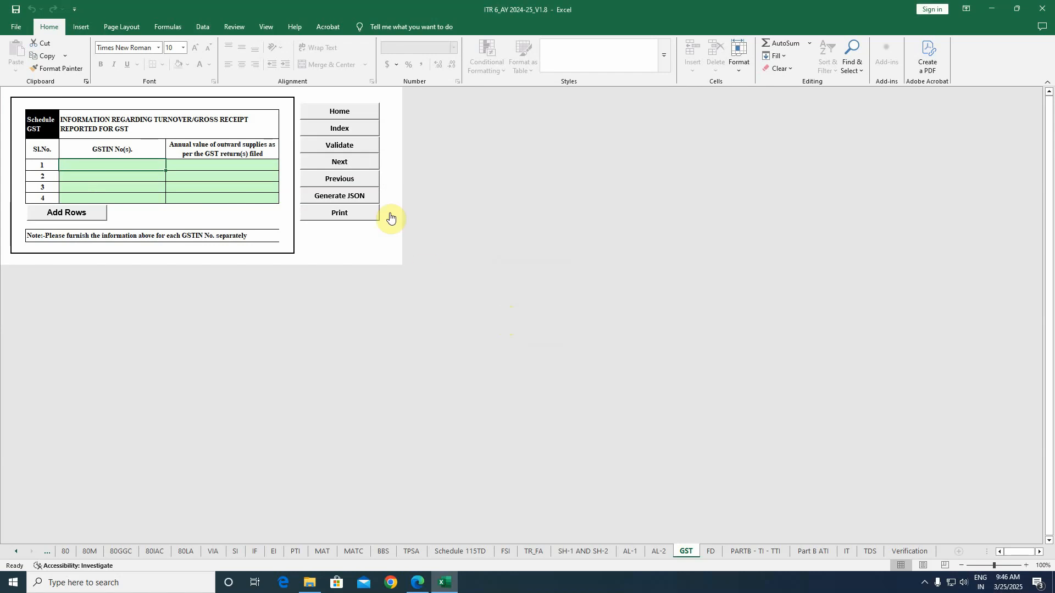
# Go to the FD sheet and validate the break-up of payments and receipts in foreign currency
pyautogui.click(341, 164)
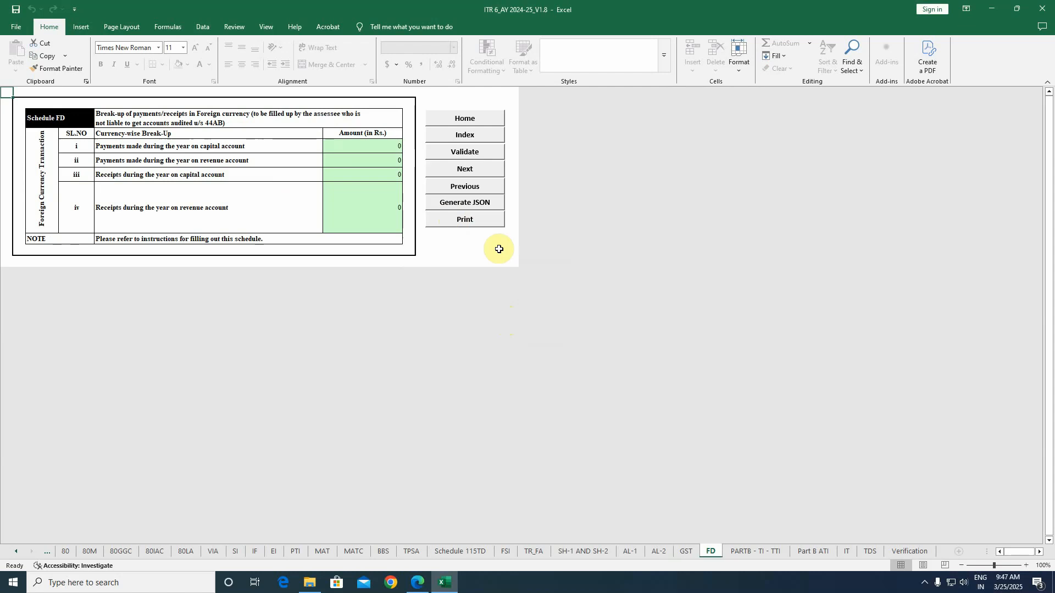
pyautogui.click(468, 152)
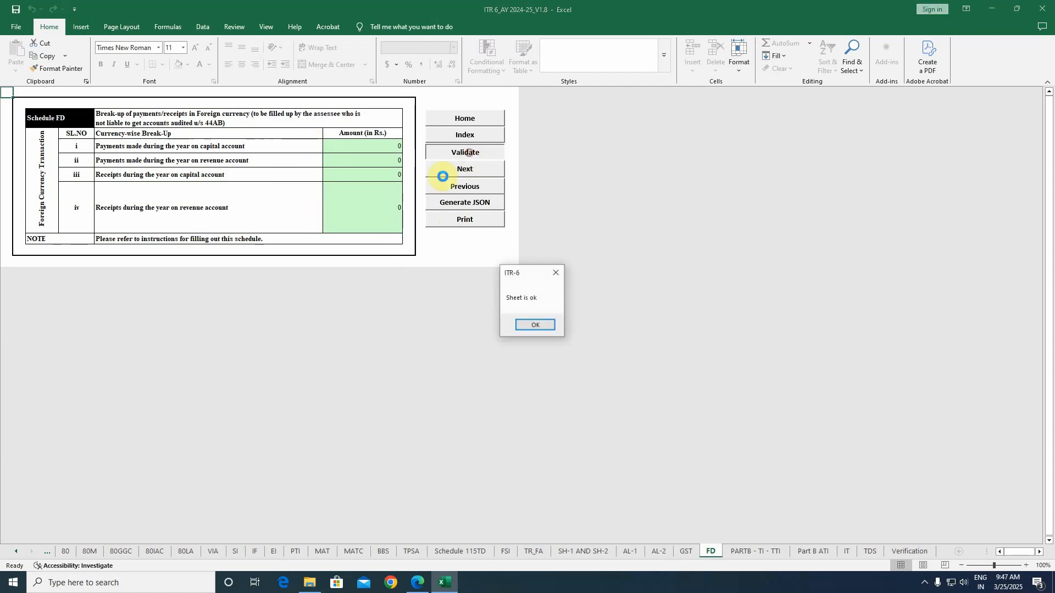
pyautogui.click(536, 325)
# Go to the PARTB - TI - TTI sheet, review the total income and tax liability computation, and validate the sheet
pyautogui.click(464, 168)
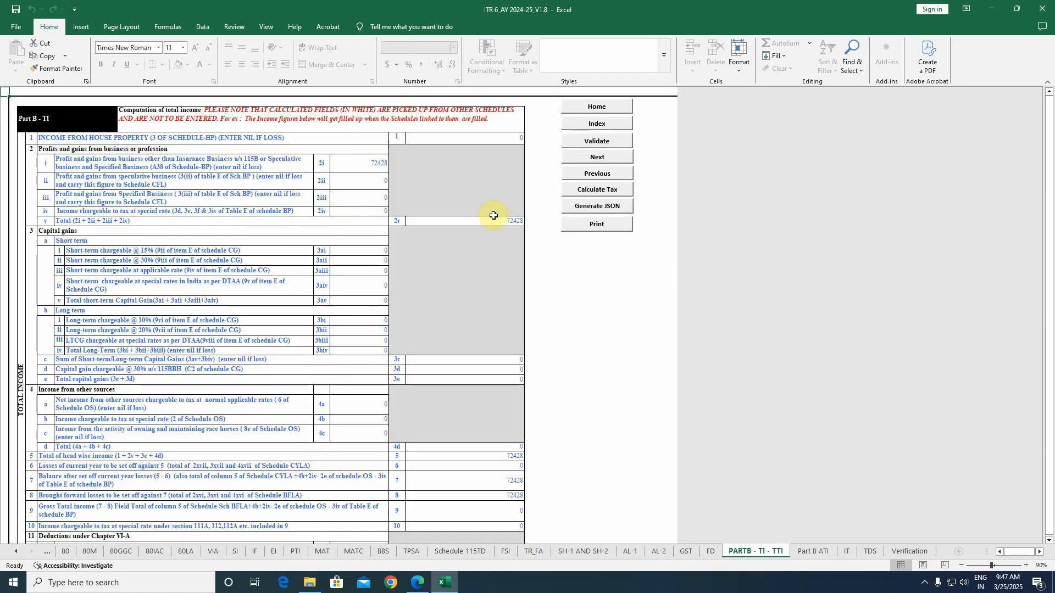
pyautogui.scroll(-20, 471, 300)
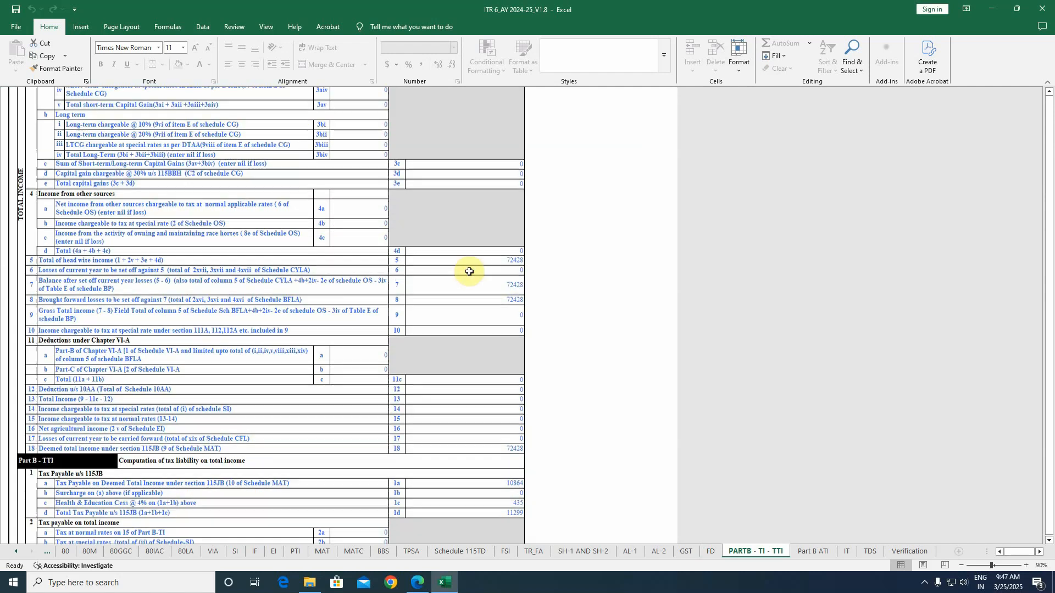
pyautogui.scroll(-7, 470, 301)
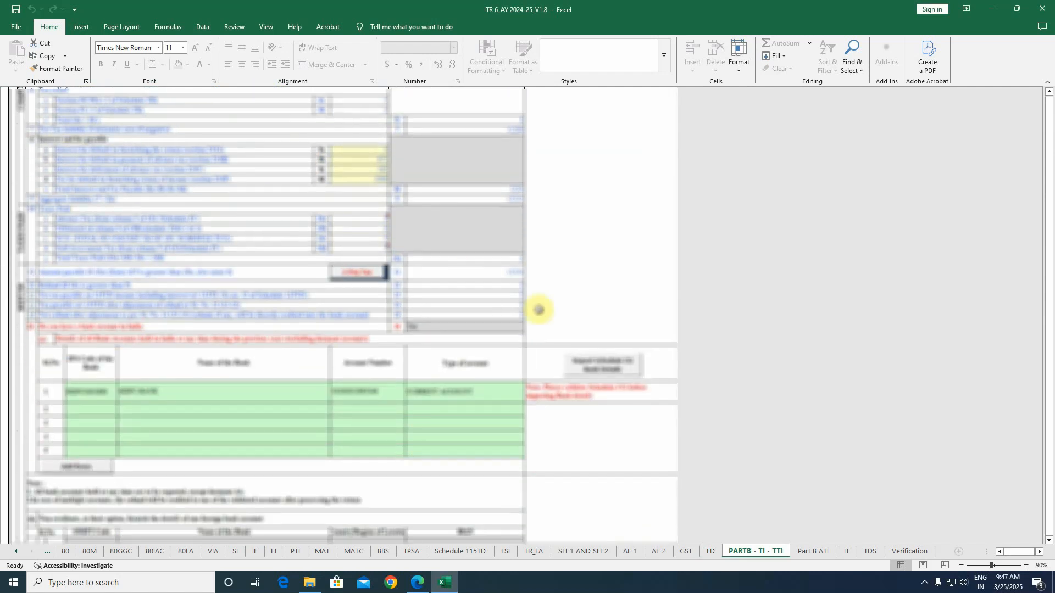
pyautogui.click(499, 207)
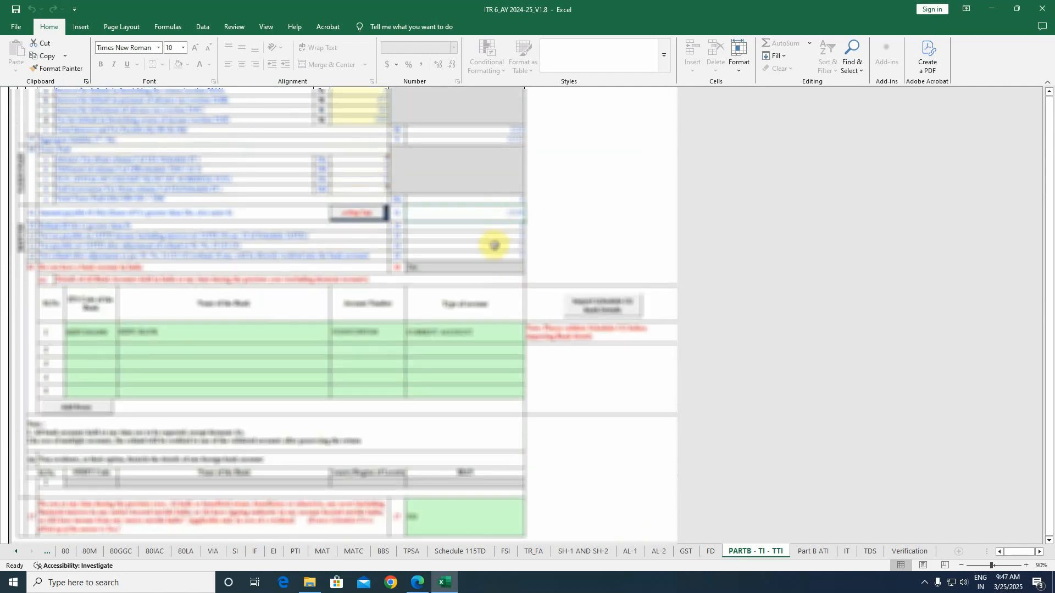
pyautogui.scroll(-3, 503, 257)
pyautogui.scroll(2, 490, 207)
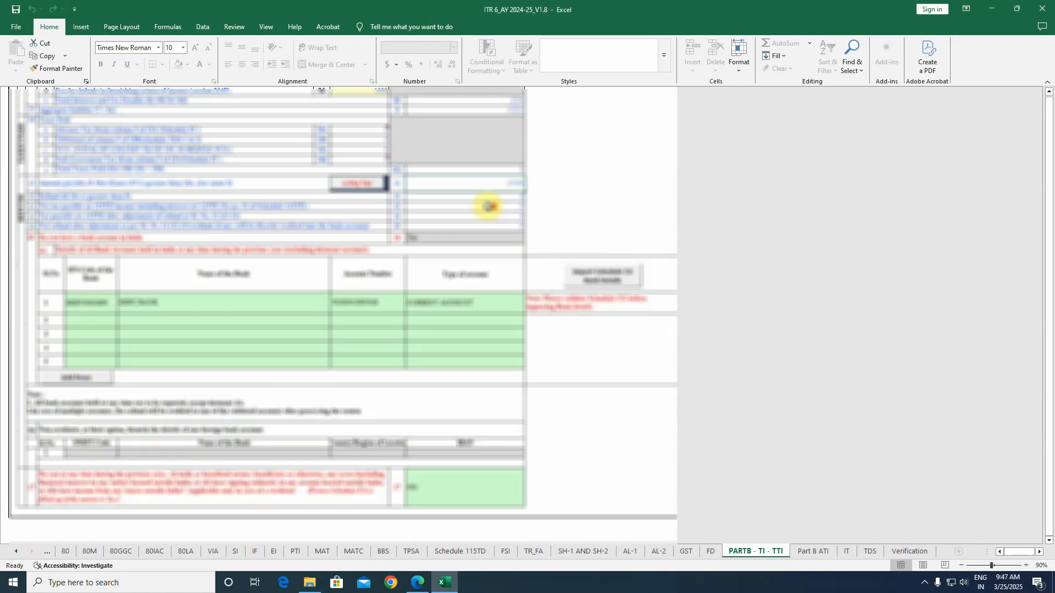
pyautogui.scroll(20, 592, 156)
pyautogui.click(592, 156)
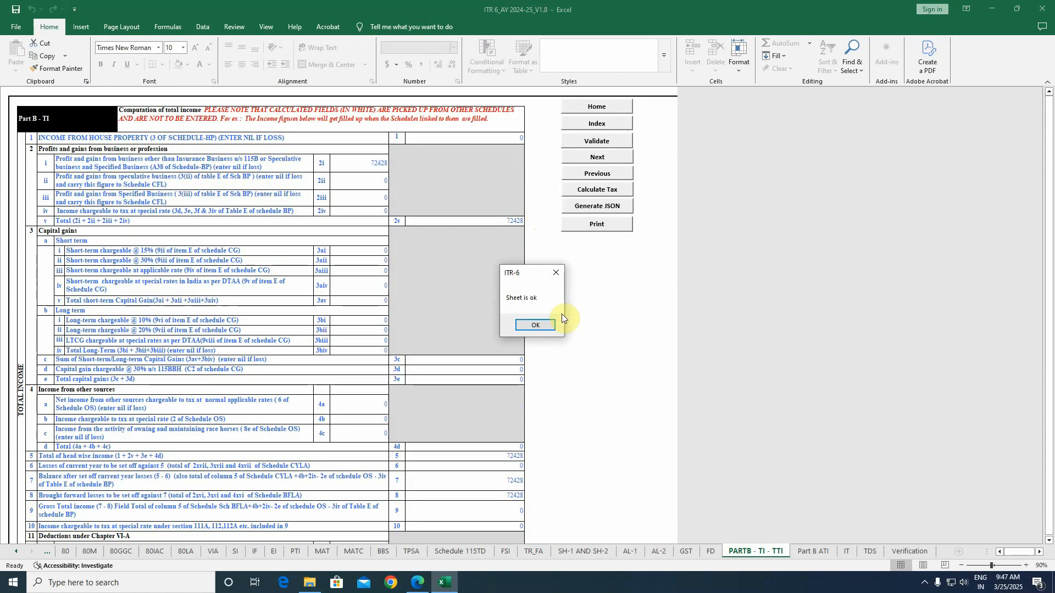
pyautogui.click(536, 325)
# Go to the Part B ATI sheet, review the computation of updated income and tax payable, and validate it
pyautogui.click(597, 157)
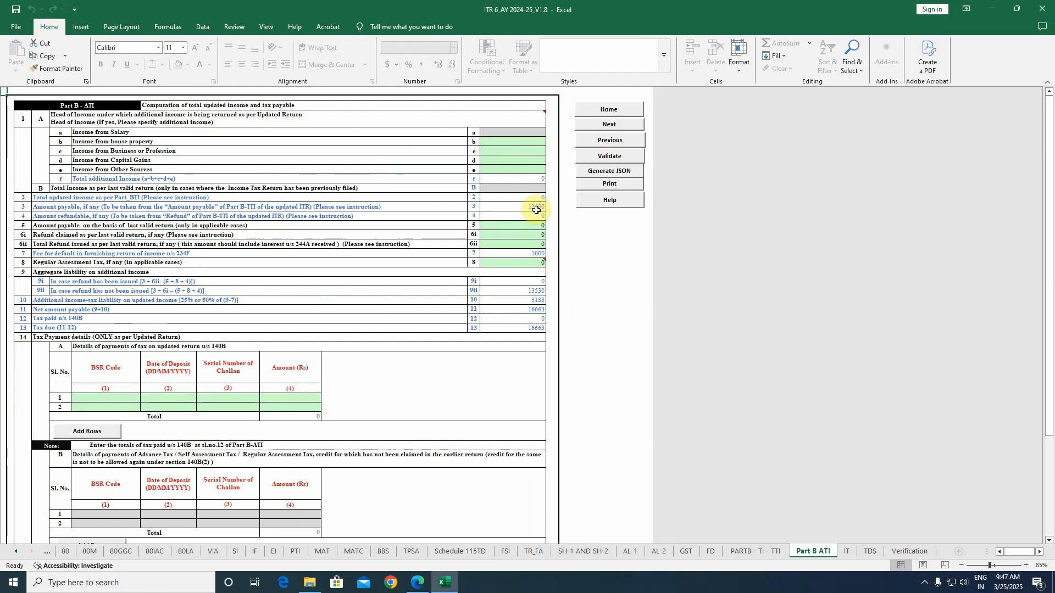
pyautogui.scroll(-3, 568, 277)
pyautogui.scroll(3, 518, 268)
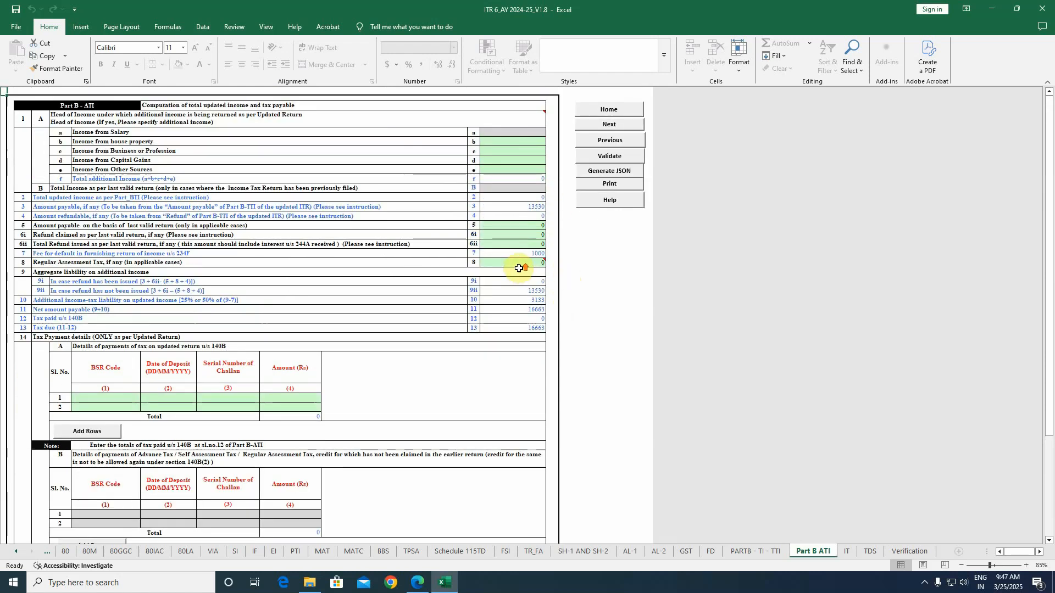
pyautogui.click(614, 154)
pyautogui.click(612, 332)
# Look over the Verification sheet, return to the PART A - GENERAL sheet, and calculate the tax for the whole return
pyautogui.click(912, 551)
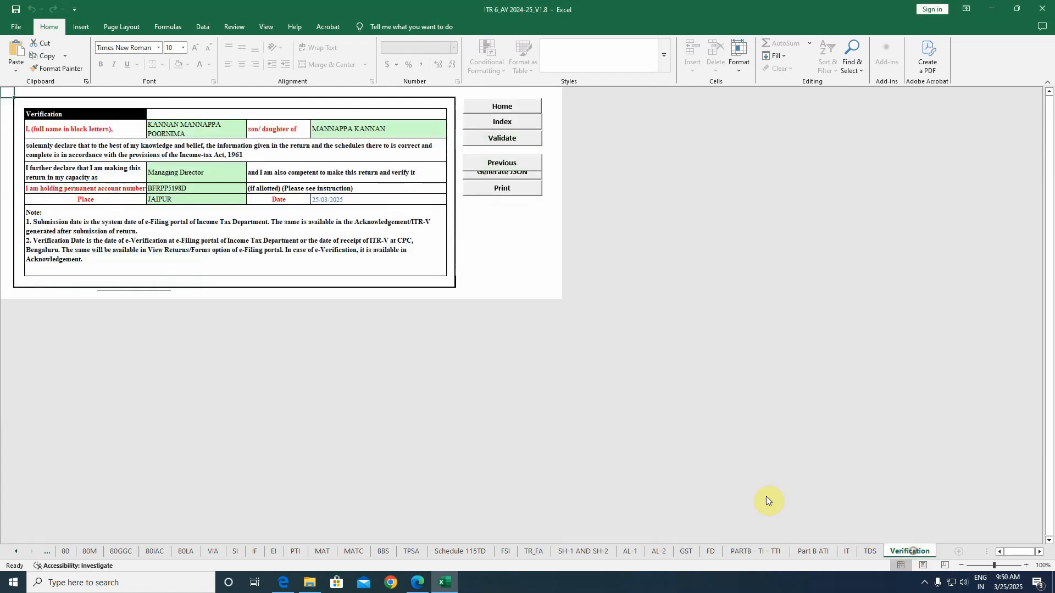
pyautogui.click(502, 106)
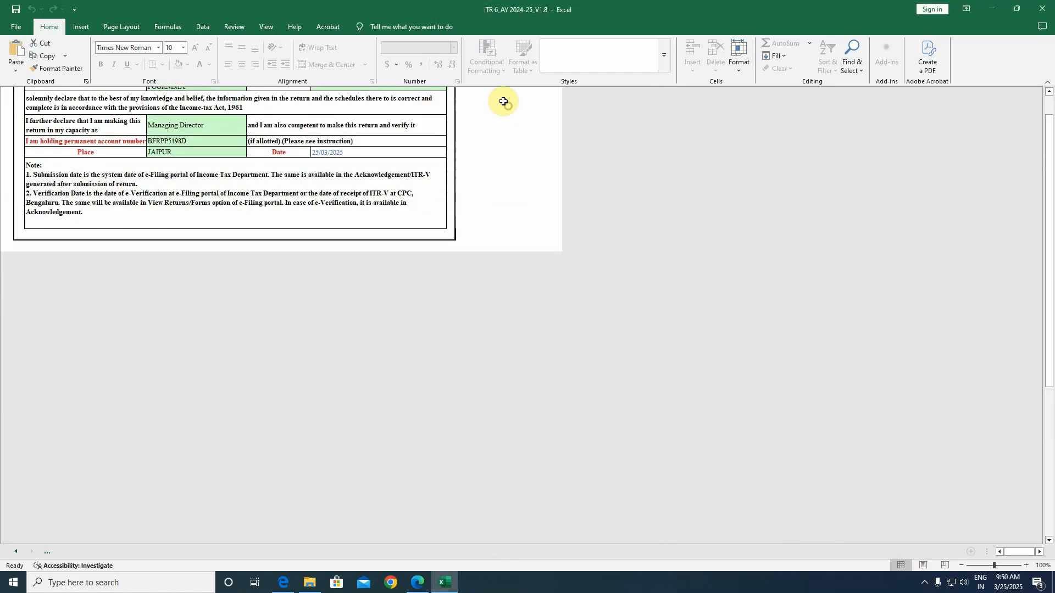
pyautogui.click(126, 551)
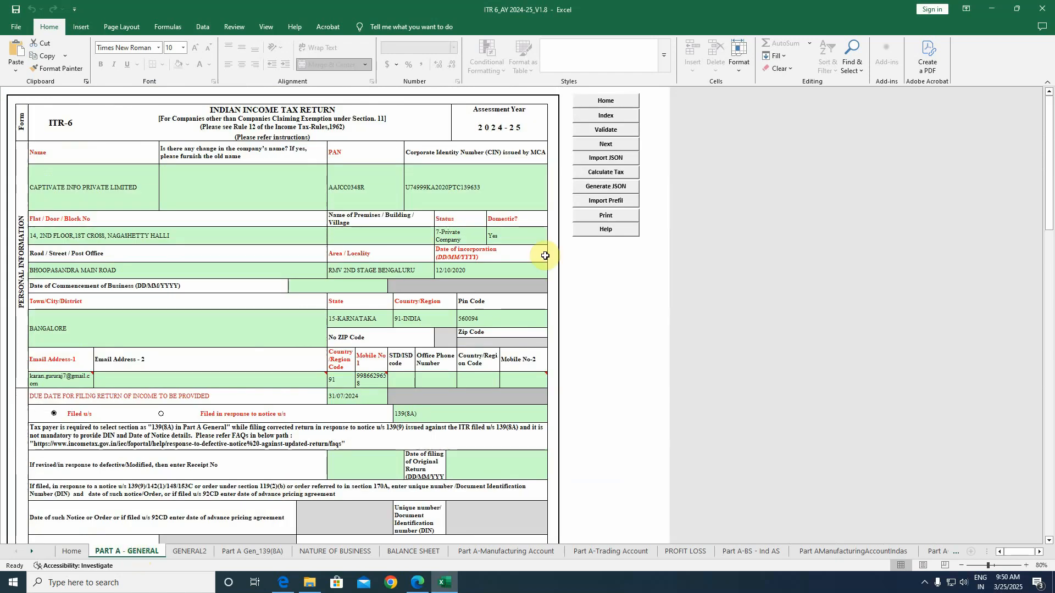
pyautogui.click(610, 174)
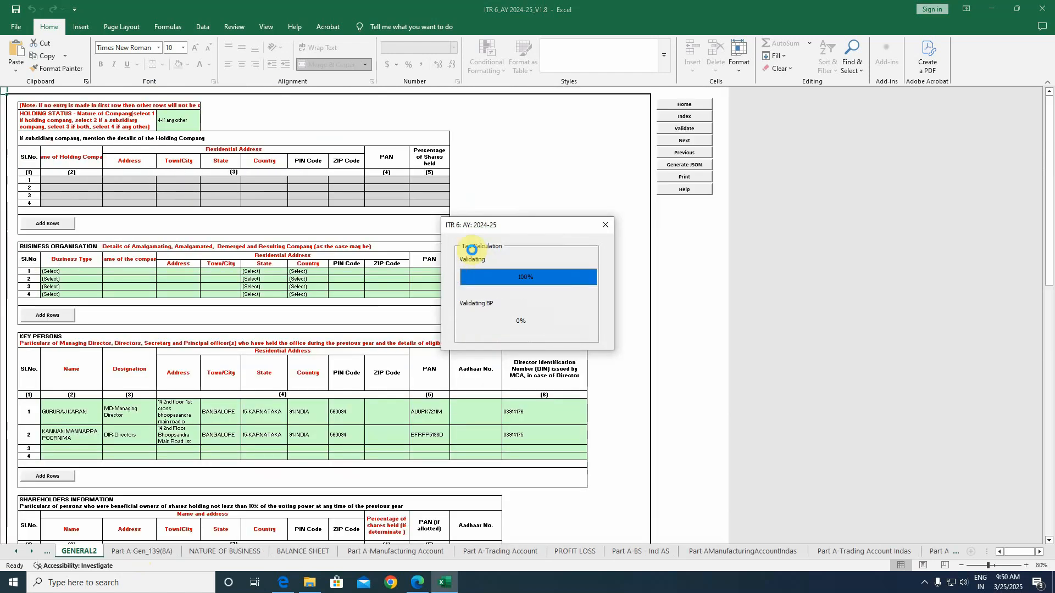
pyautogui.click(615, 330)
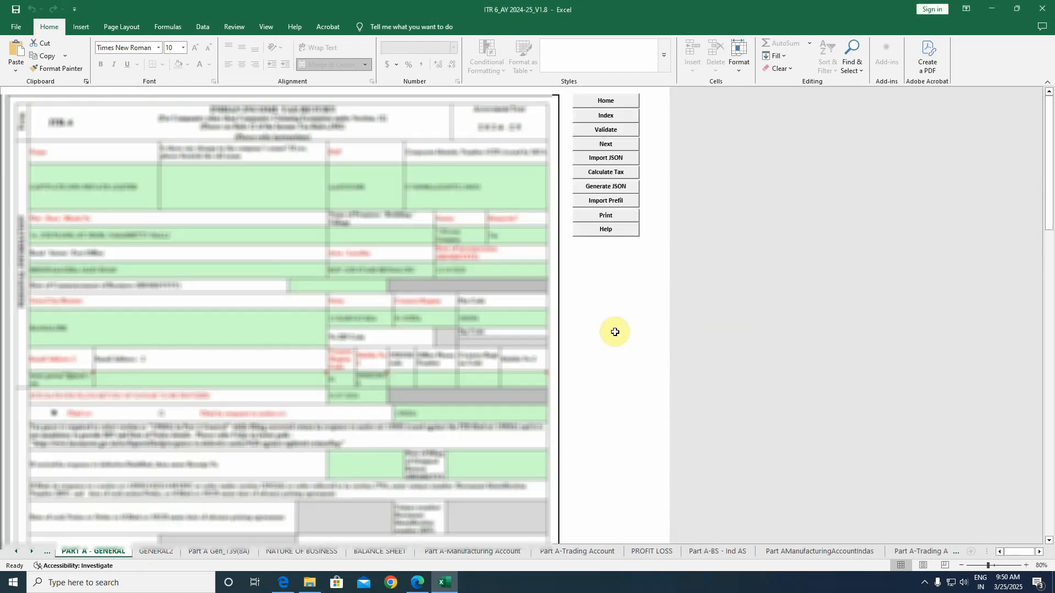
# Generate the return's JSON, accept the validation notices, and look through the schedule list and instructions on the SUMMARY sheet
pyautogui.click(606, 186)
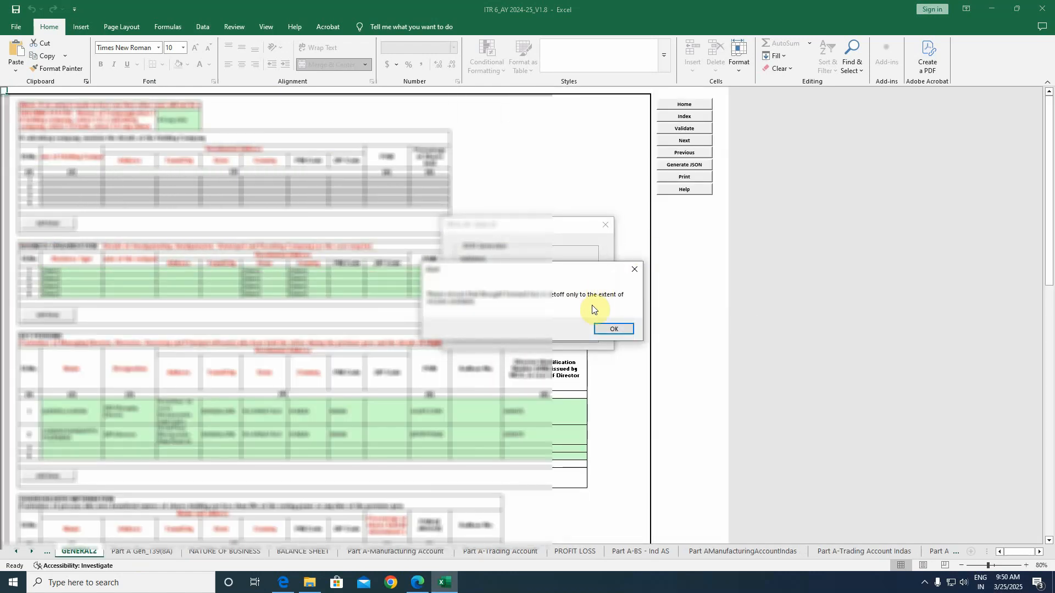
pyautogui.click(614, 328)
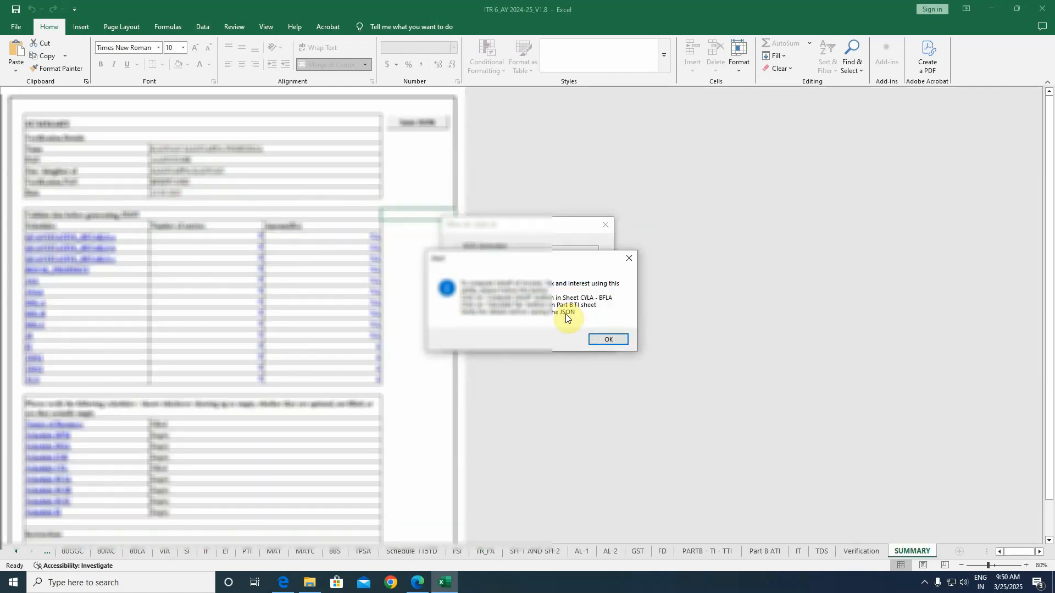
pyautogui.click(612, 340)
pyautogui.click(614, 334)
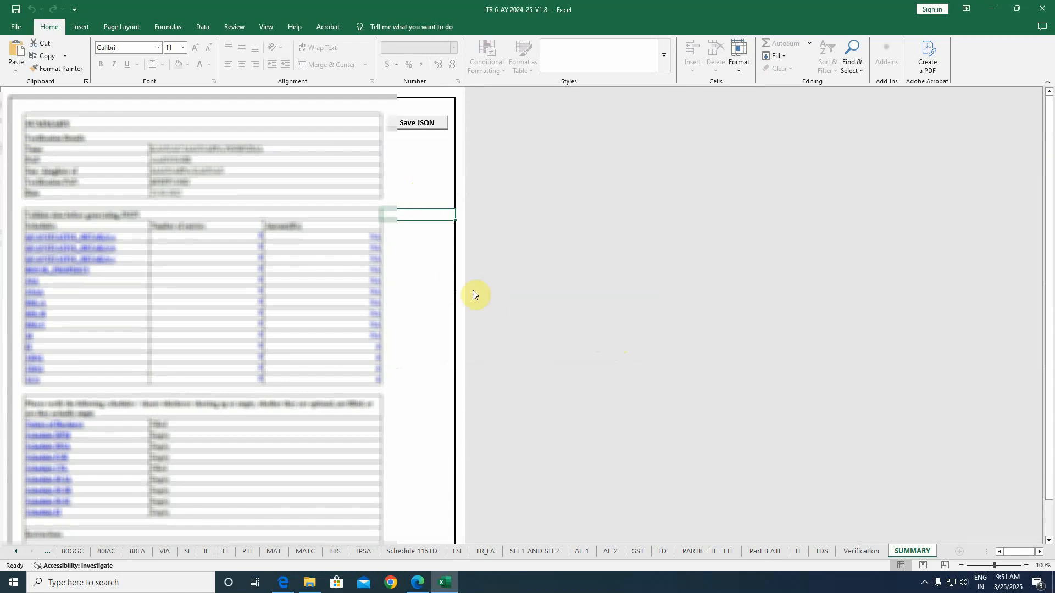
pyautogui.scroll(-5, 423, 346)
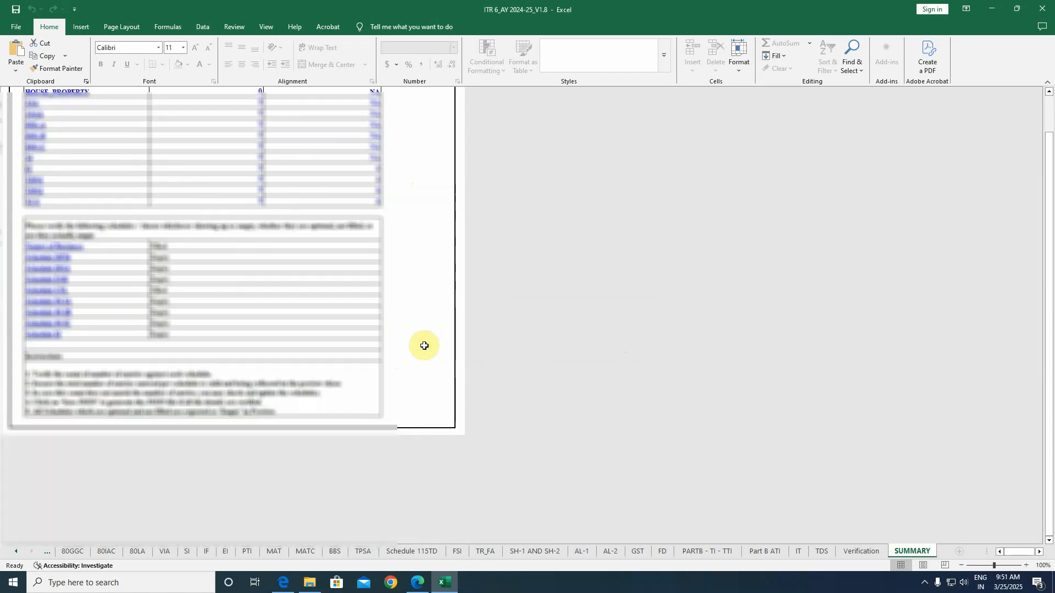